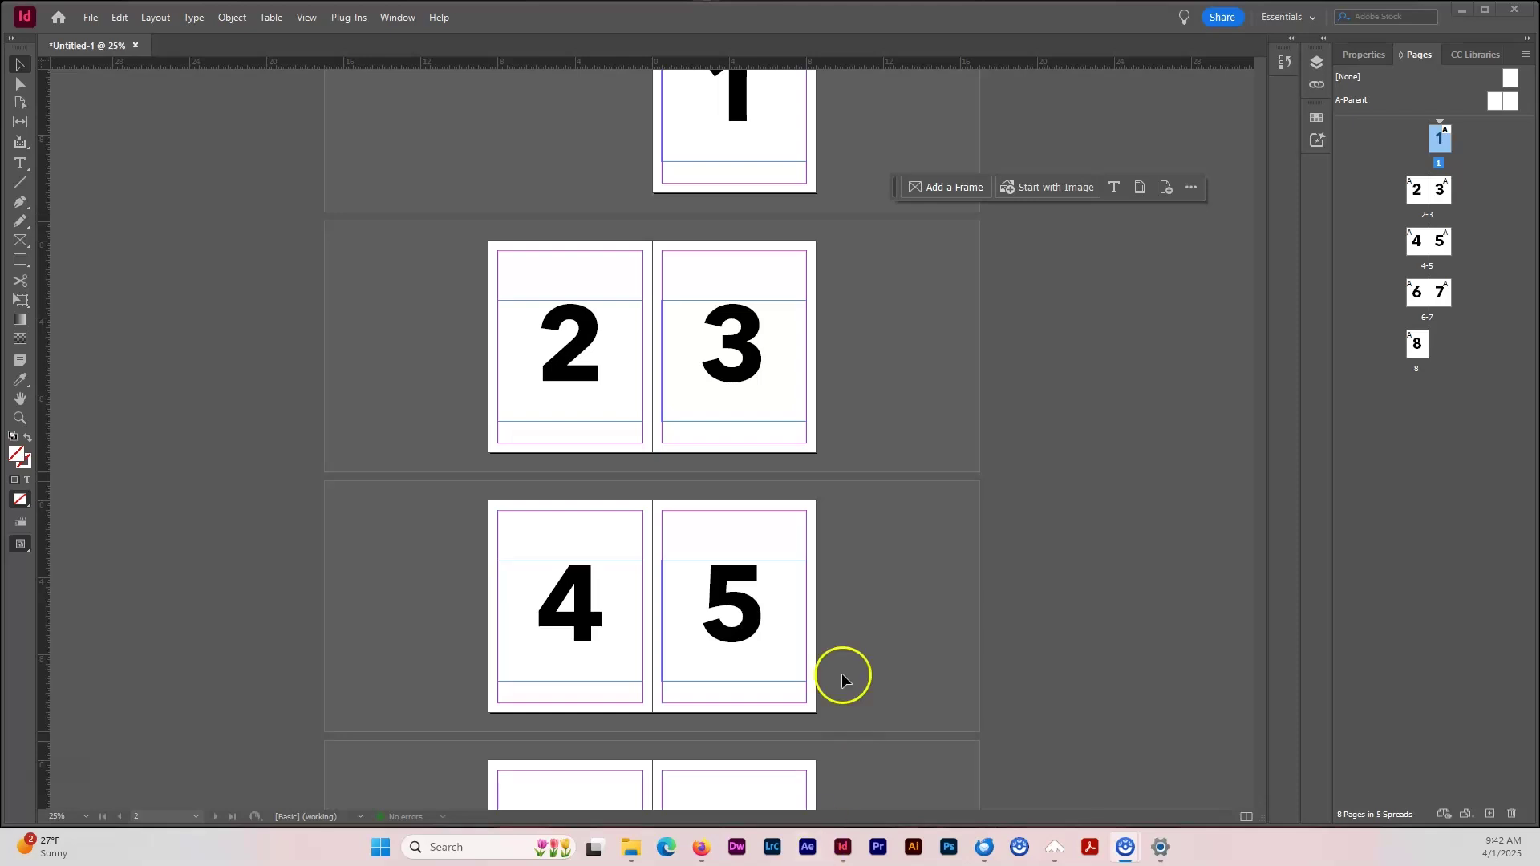
Shuffle the pages out of order by moving their thumbnails until the sequence reads 5, 1, 7, 3, 2, 4, 8, 6
{"action": "scroll", "coordinate": [844, 450], "scroll_direction": "up", "scroll_amount": 2}
{"action": "scroll", "coordinate": [846, 455], "scroll_direction": "down", "scroll_amount": 8}
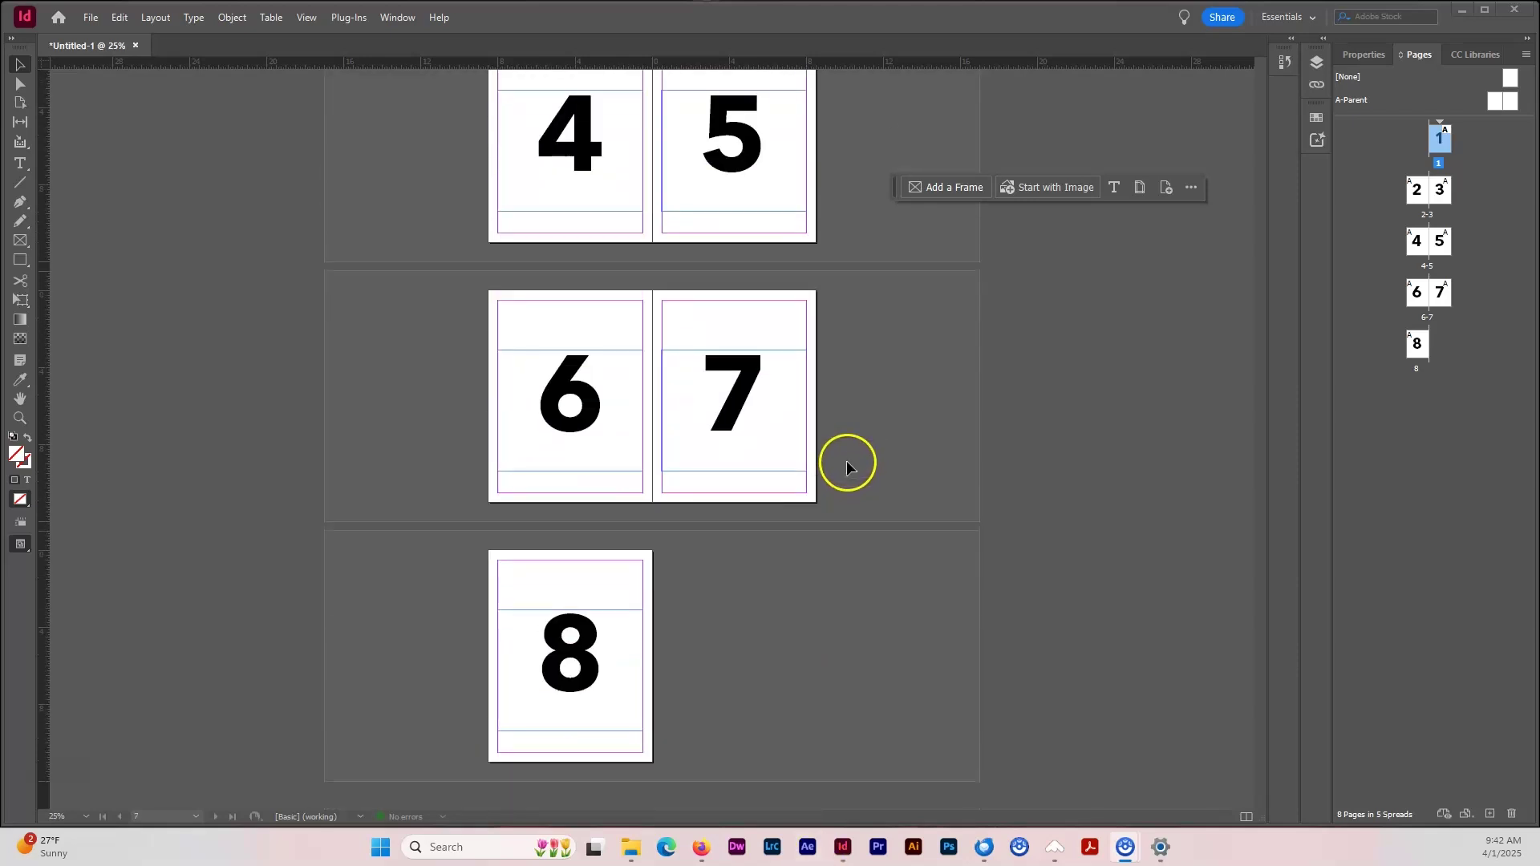
{"action": "scroll", "coordinate": [853, 464], "scroll_direction": "up", "scroll_amount": 8}
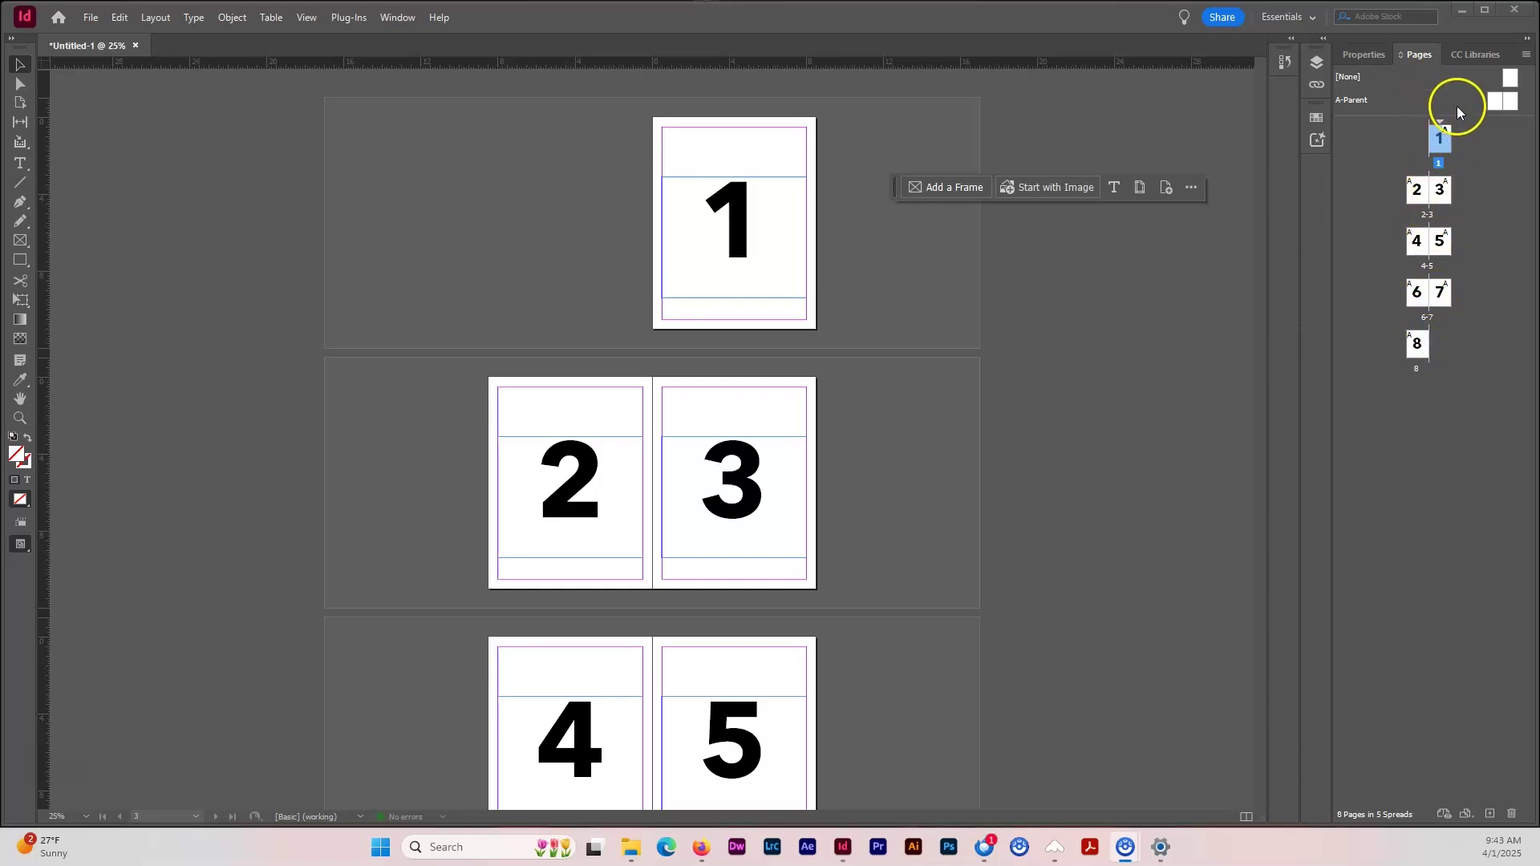
{"action": "mouse_move", "coordinate": [1436, 154]}
{"action": "left_mouse_down"}
{"action": "mouse_move", "coordinate": [1436, 224]}
{"action": "mouse_move", "coordinate": [1413, 240]}
{"action": "mouse_move", "coordinate": [1422, 144]}
{"action": "mouse_move", "coordinate": [1429, 175]}
{"action": "mouse_move", "coordinate": [1439, 137]}
{"action": "left_mouse_up"}
{"action": "mouse_move", "coordinate": [1450, 300]}
{"action": "left_mouse_down"}
{"action": "mouse_move", "coordinate": [1405, 240]}
{"action": "mouse_move", "coordinate": [1397, 196]}
{"action": "mouse_move", "coordinate": [1406, 227]}
{"action": "mouse_move", "coordinate": [1429, 196]}
{"action": "left_mouse_up"}
{"action": "left_click_drag", "start_coordinate": [1439, 293], "coordinate": [1437, 135]}
{"action": "left_click", "coordinate": [1414, 215]}
{"action": "left_click_drag", "start_coordinate": [1416, 190], "coordinate": [1463, 150]}
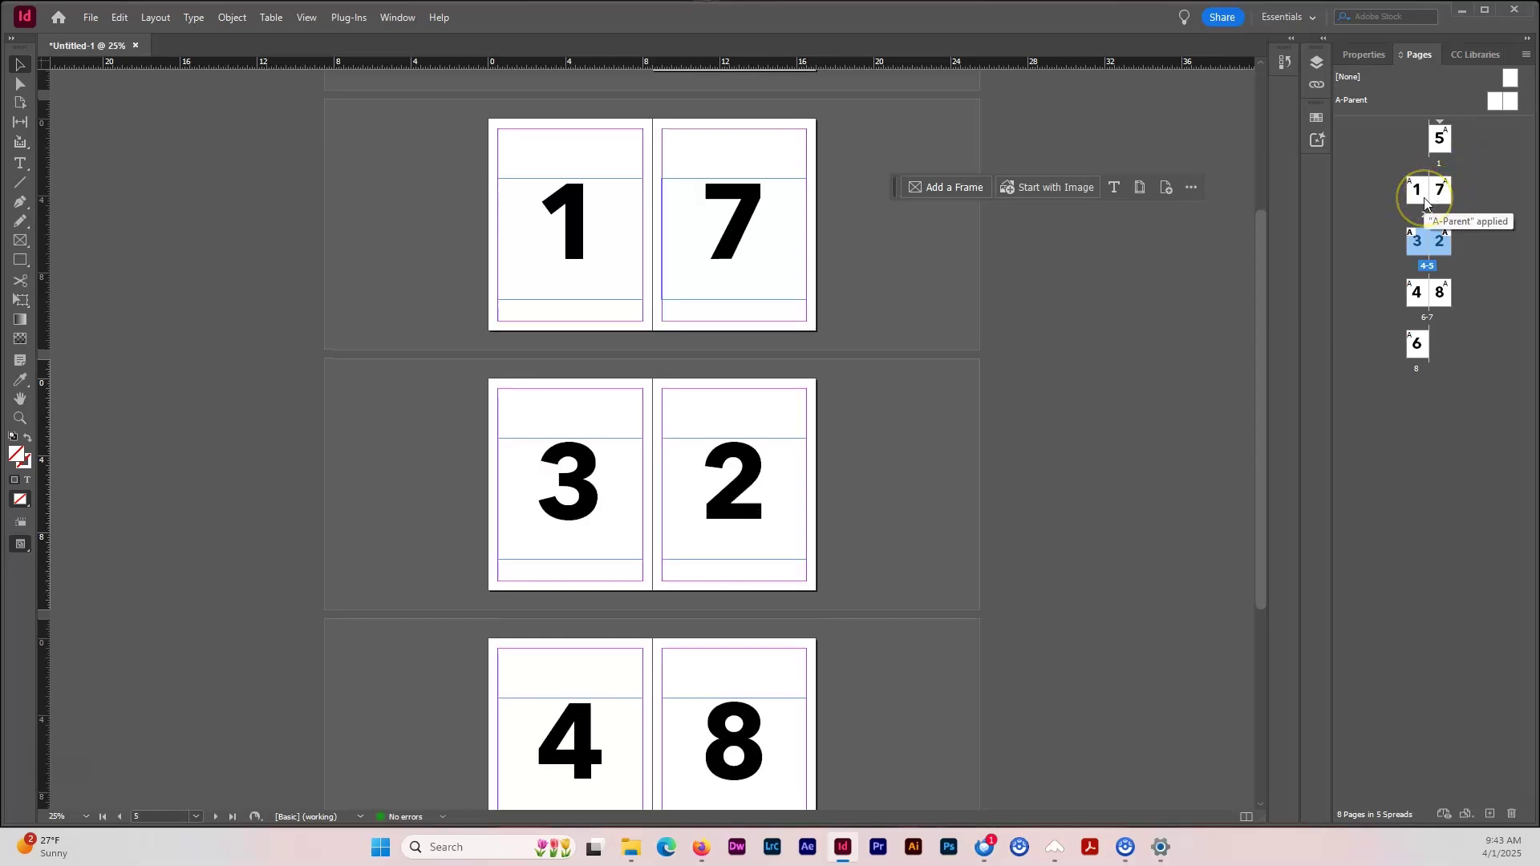
Rearrange the shuffled page thumbnails back into numerical order from 1 to 8
{"action": "left_click_drag", "start_coordinate": [1419, 233], "coordinate": [1416, 153]}
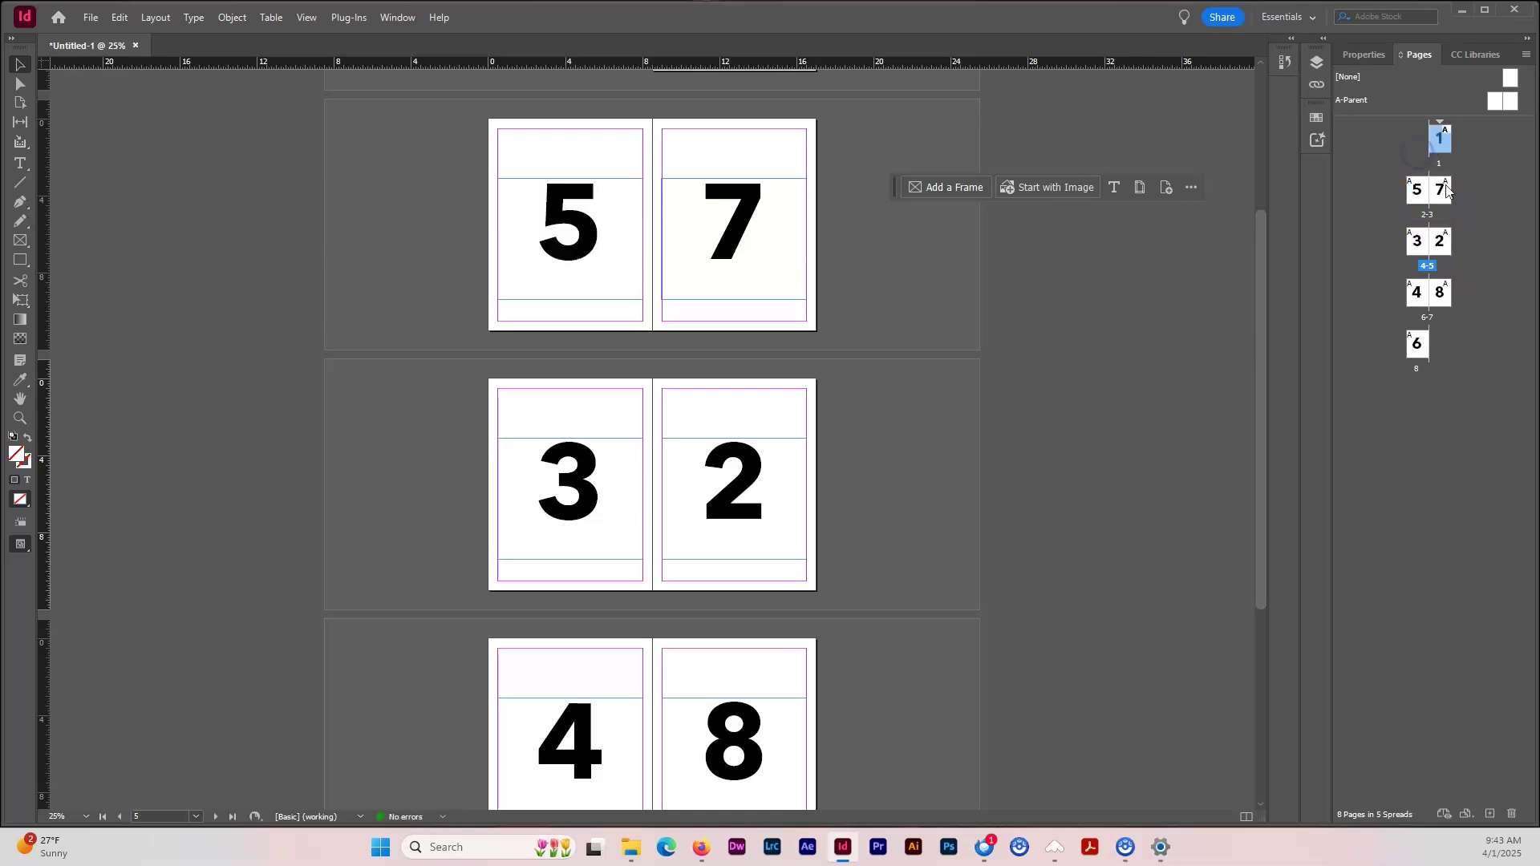
{"action": "left_click_drag", "start_coordinate": [1439, 241], "coordinate": [1434, 206]}
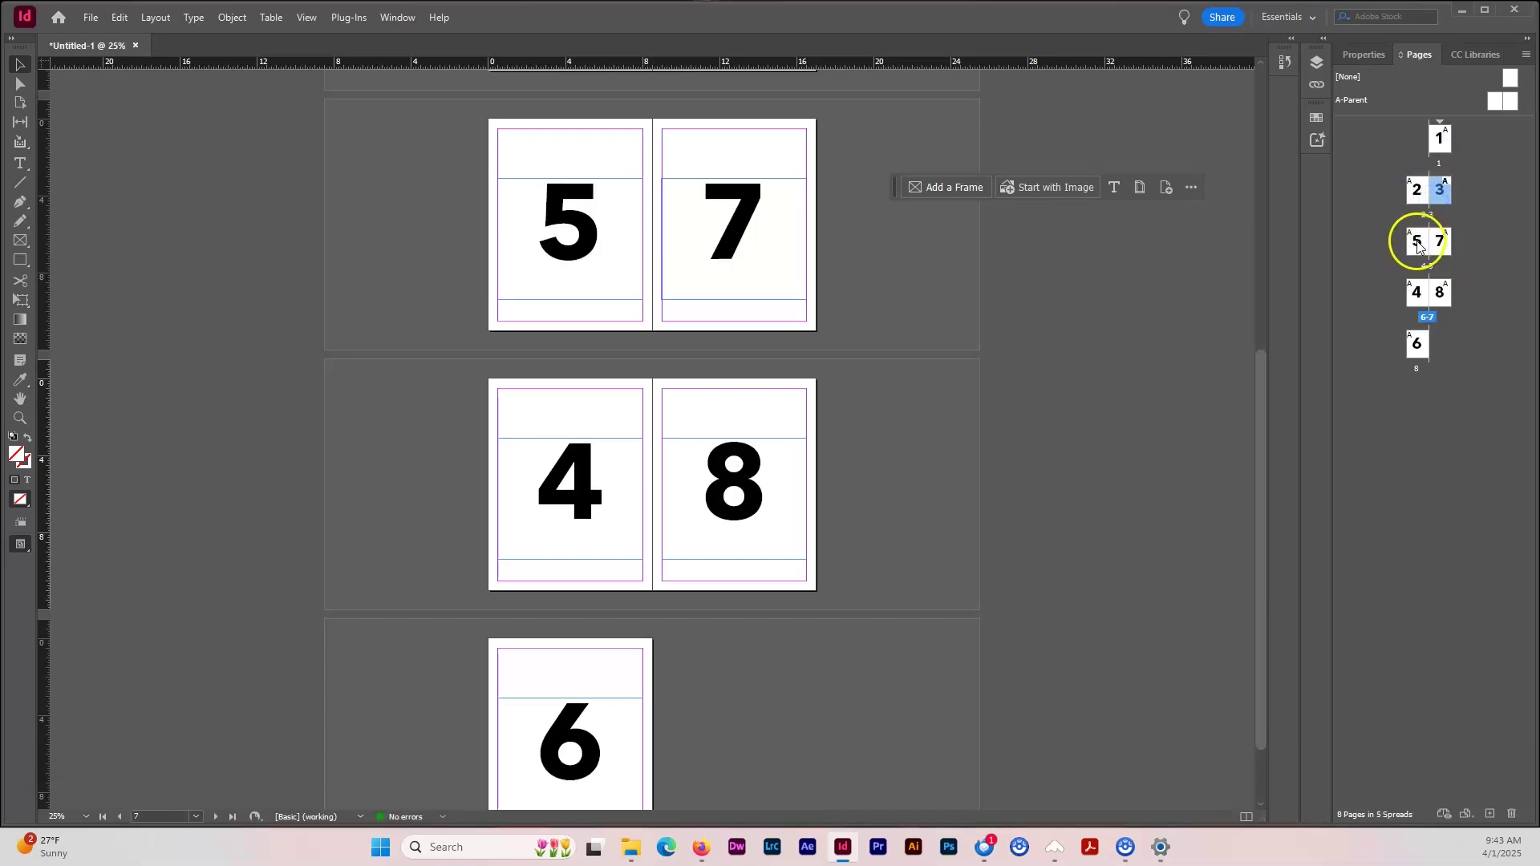
{"action": "left_click_drag", "start_coordinate": [1422, 297], "coordinate": [1410, 241]}
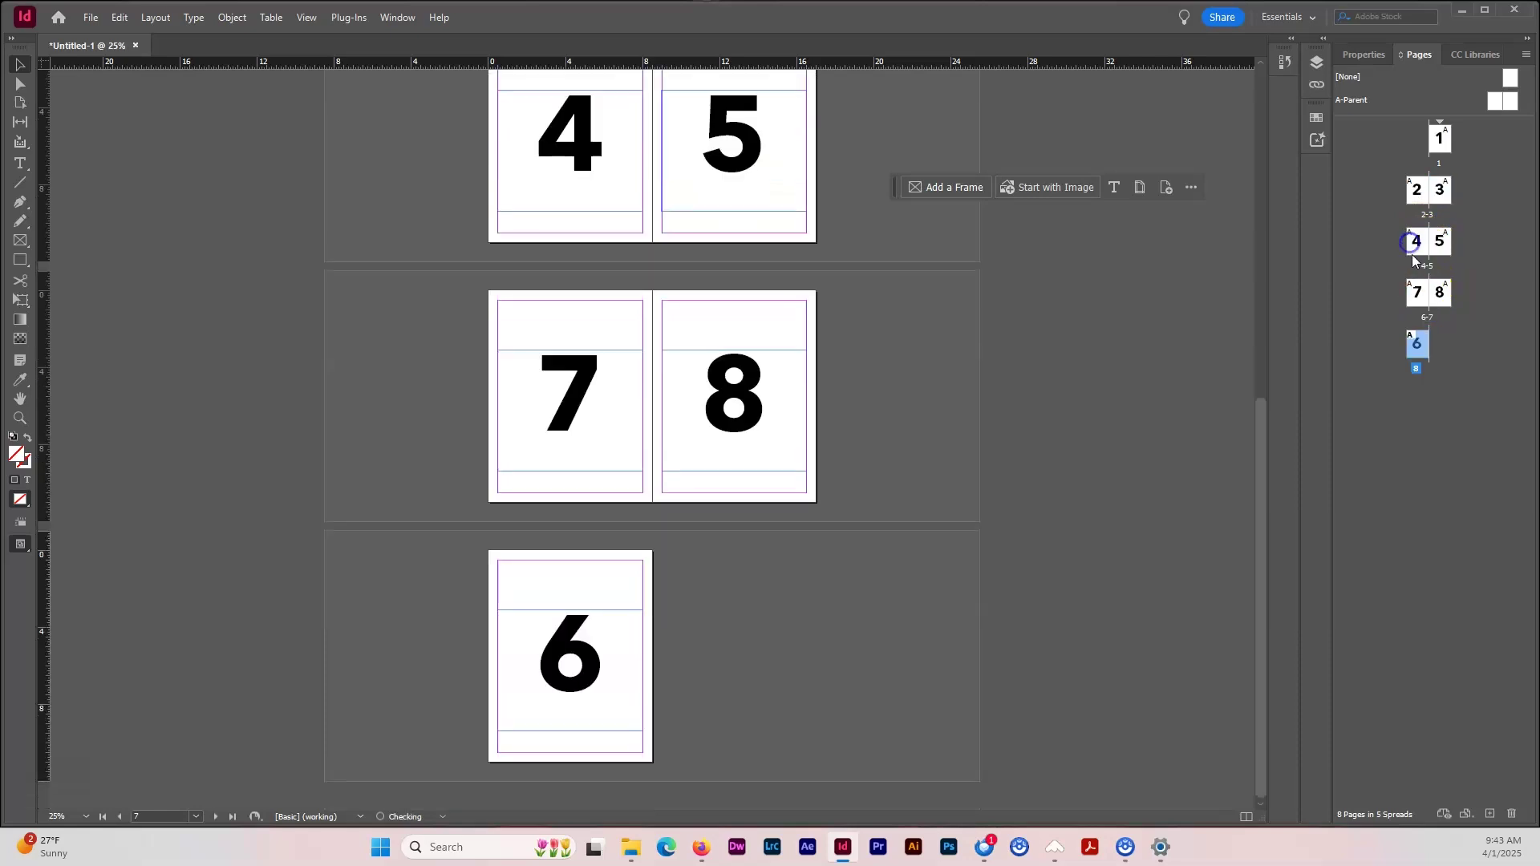
{"action": "left_click", "coordinate": [1440, 351]}
{"action": "left_click_drag", "start_coordinate": [1440, 293], "coordinate": [1421, 353]}
{"action": "left_click_drag", "start_coordinate": [1444, 285], "coordinate": [1413, 294]}
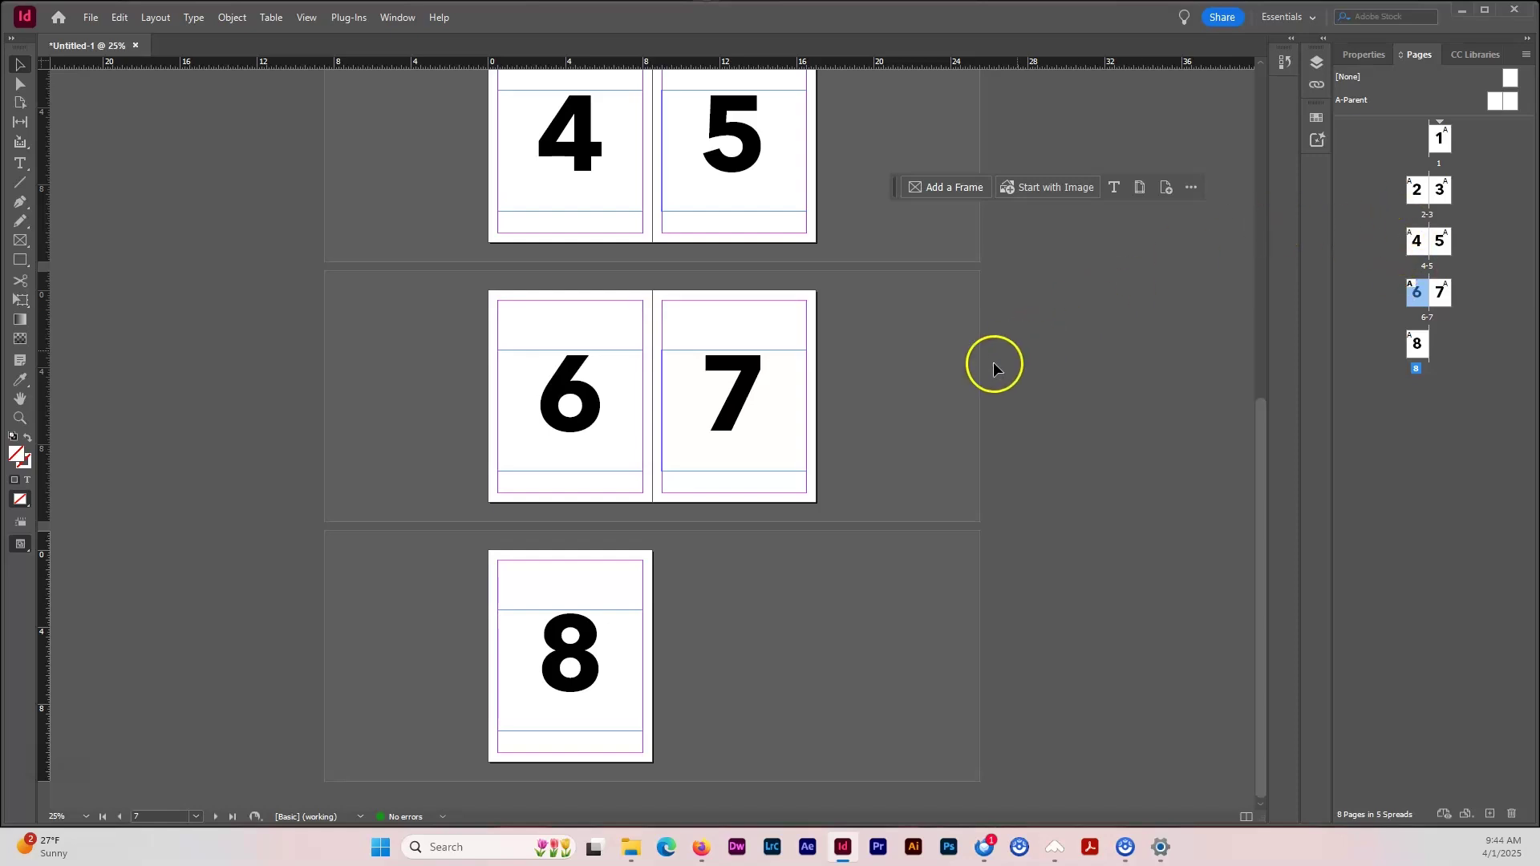
Draw a wide rectangle across the top of the page 2–3 spread, extending slightly past the outer and top page edges
{"action": "scroll", "coordinate": [849, 401], "scroll_direction": "up", "scroll_amount": 5}
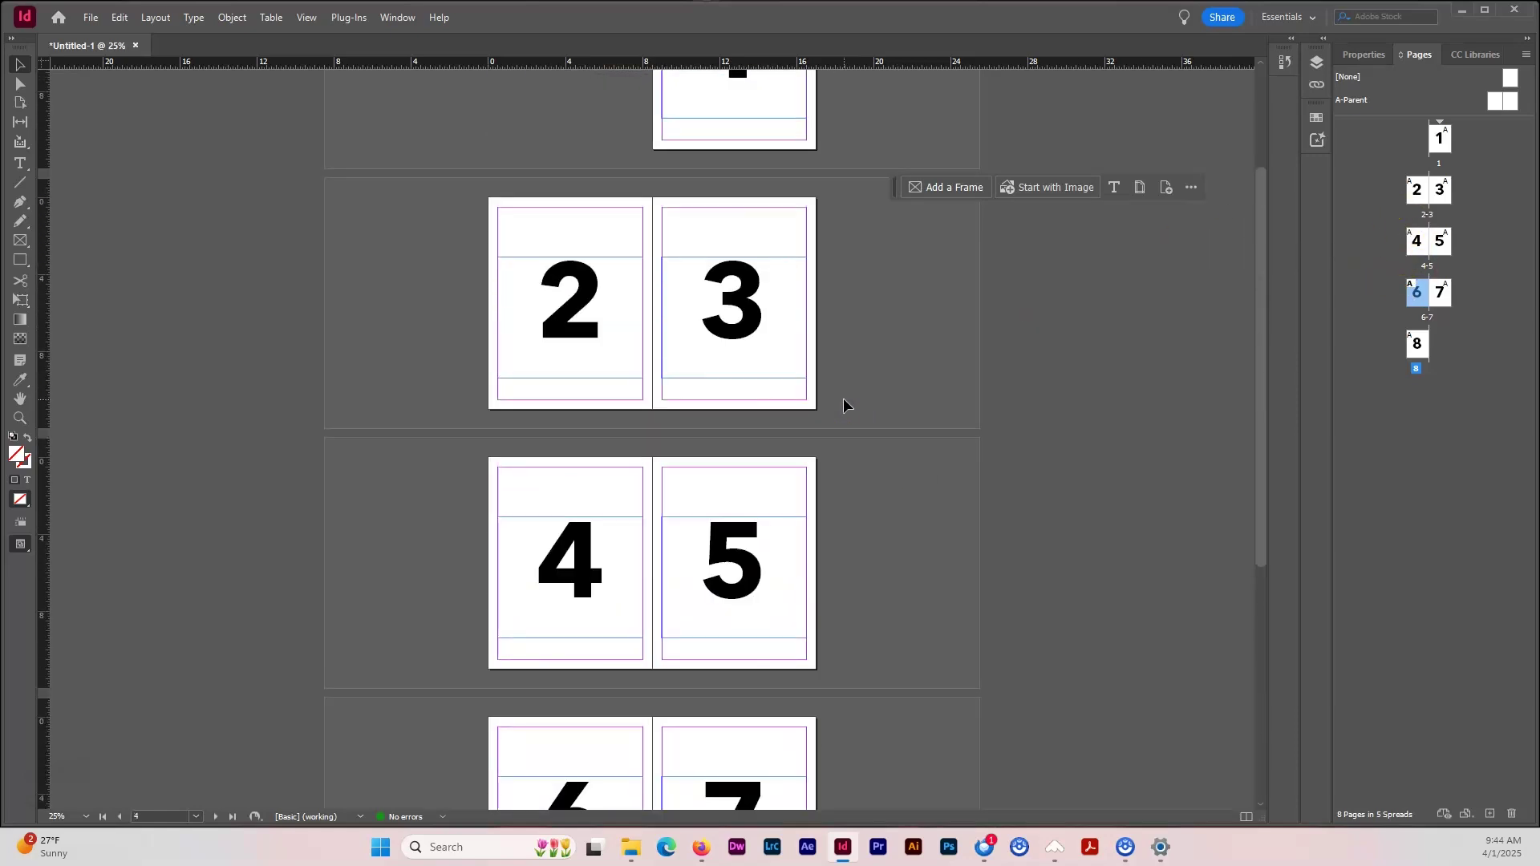
{"action": "scroll", "coordinate": [845, 401], "scroll_direction": "up", "scroll_amount": 3}
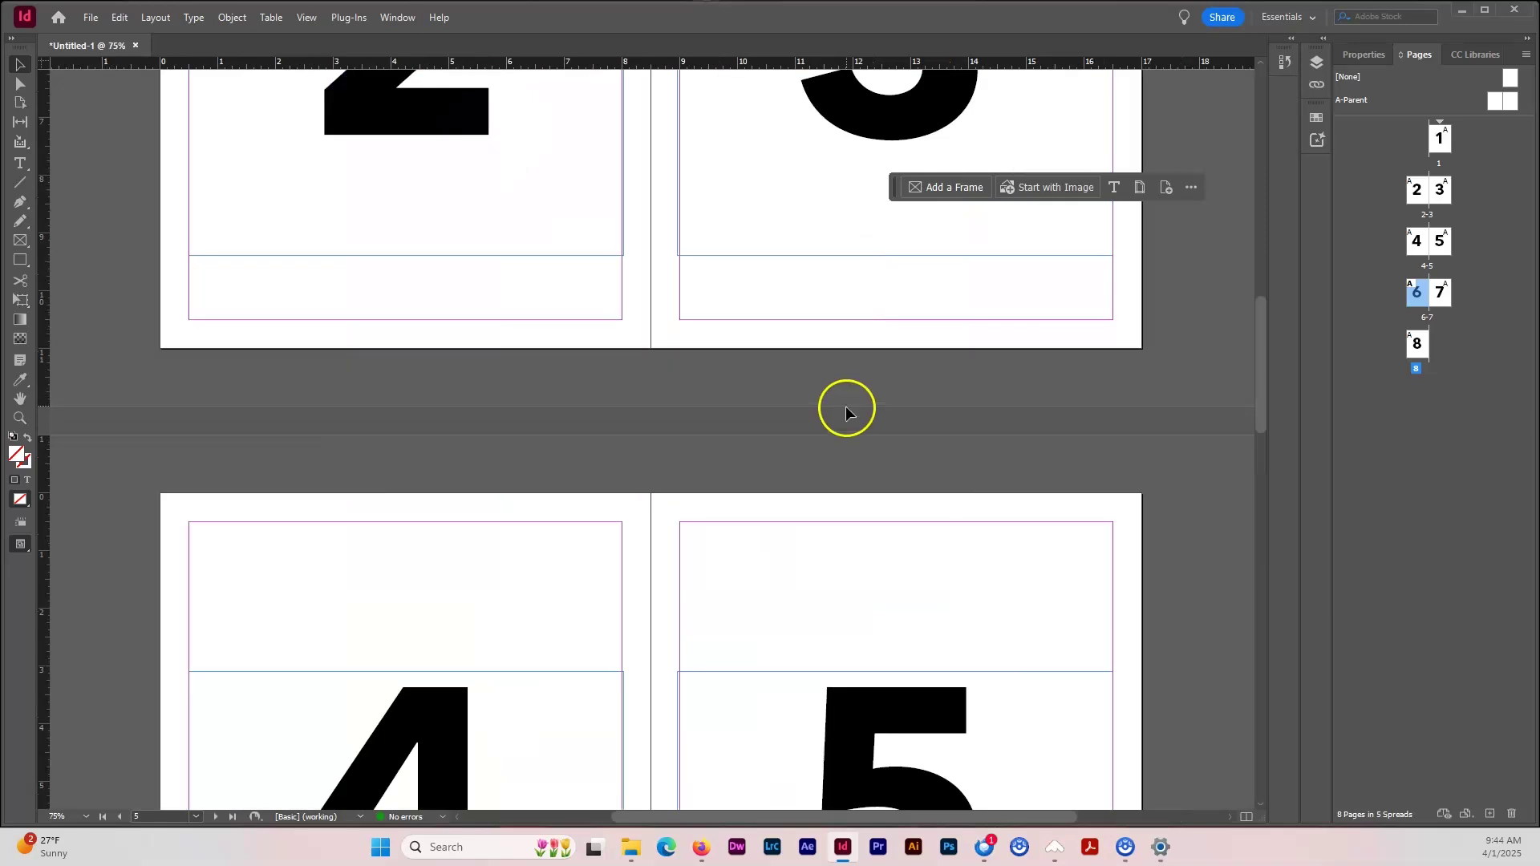
{"action": "scroll", "coordinate": [845, 409], "scroll_direction": "up", "scroll_amount": 3}
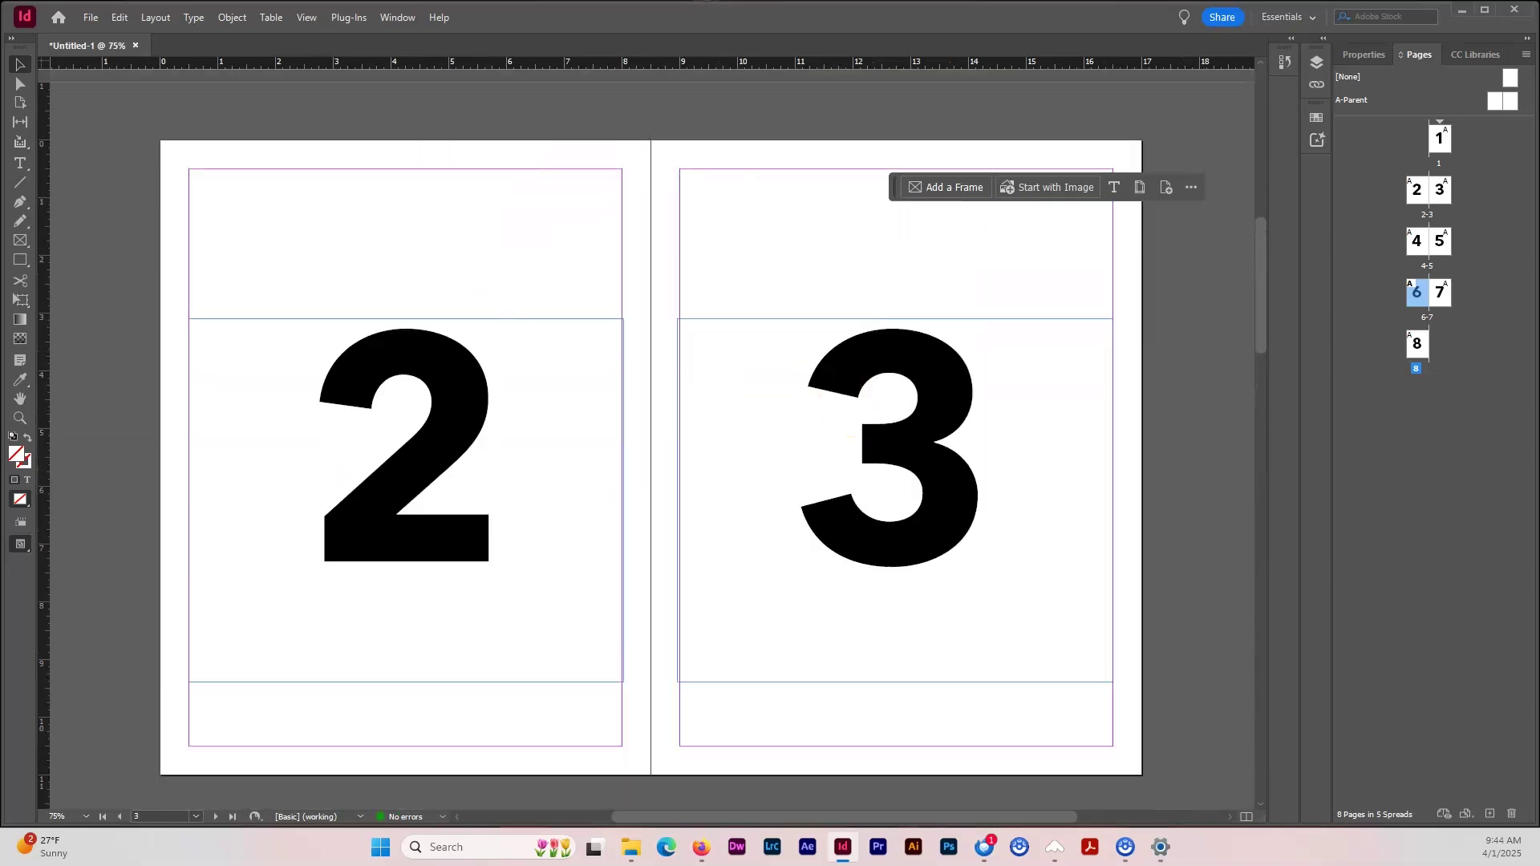
{"action": "left_click", "coordinate": [20, 260]}
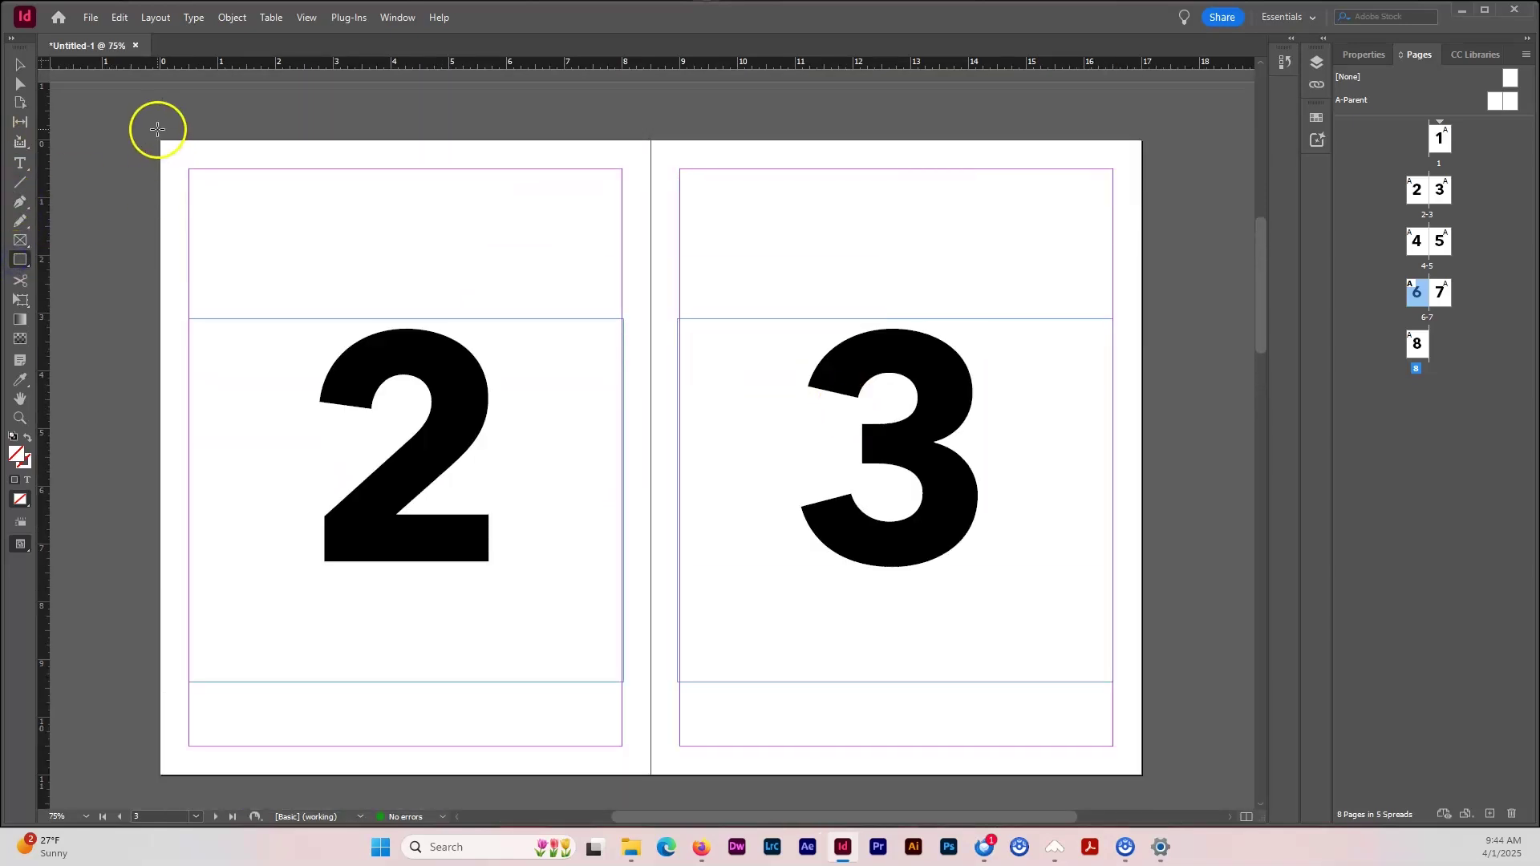
{"action": "left_click_drag", "start_coordinate": [152, 133], "coordinate": [1151, 208]}
Fill the rectangle across the page 2–3 spread with blue 2396d1 and deselect it
{"action": "left_click", "coordinate": [20, 454]}
{"action": "double_click", "coordinate": [20, 455]}
{"action": "left_click", "coordinate": [722, 409]}
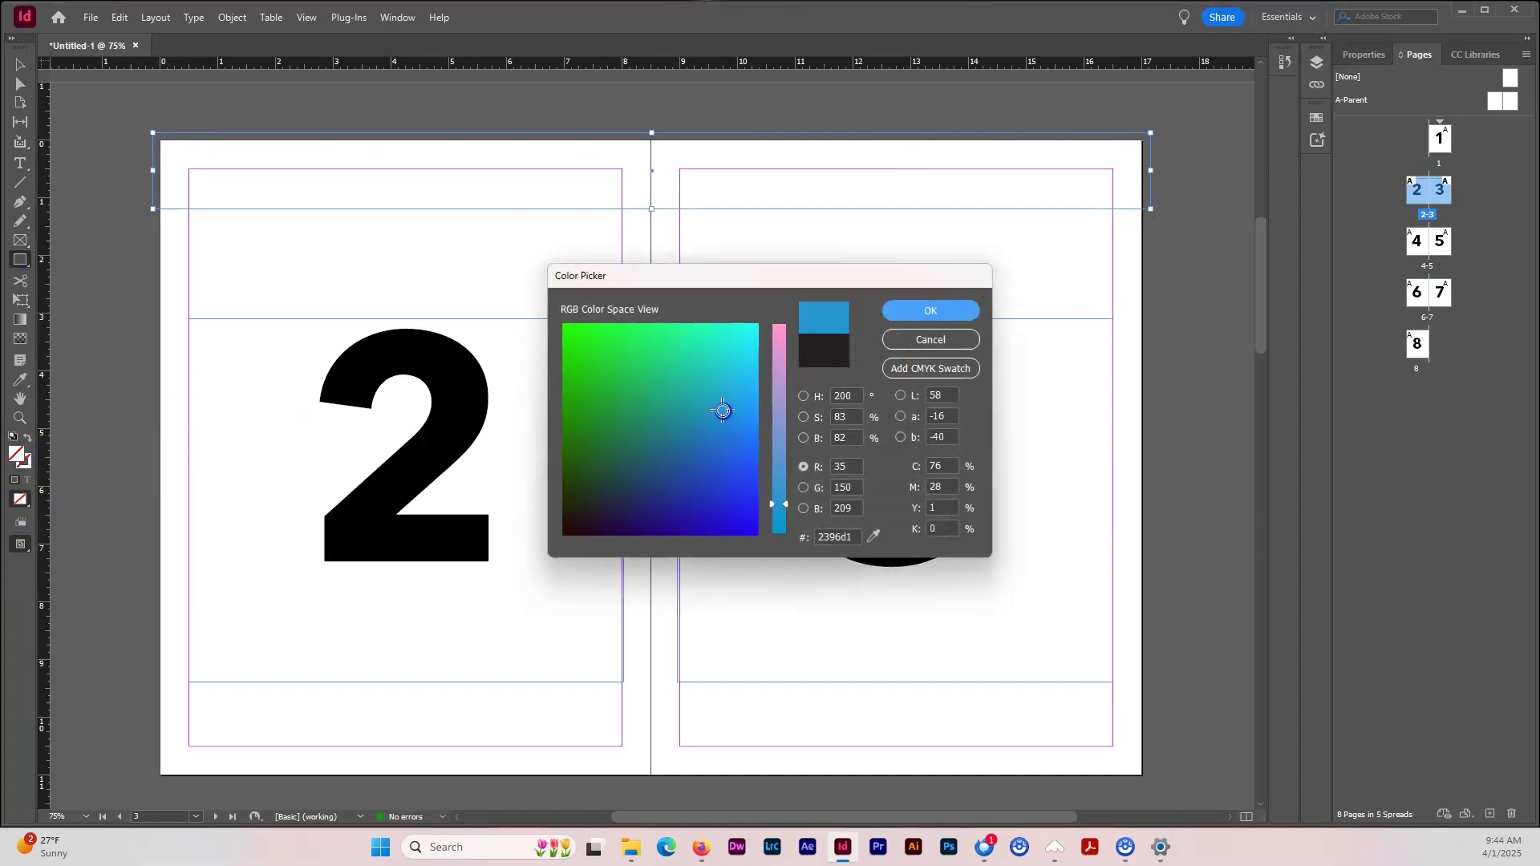
{"action": "left_click", "coordinate": [925, 309]}
{"action": "left_click", "coordinate": [19, 62]}
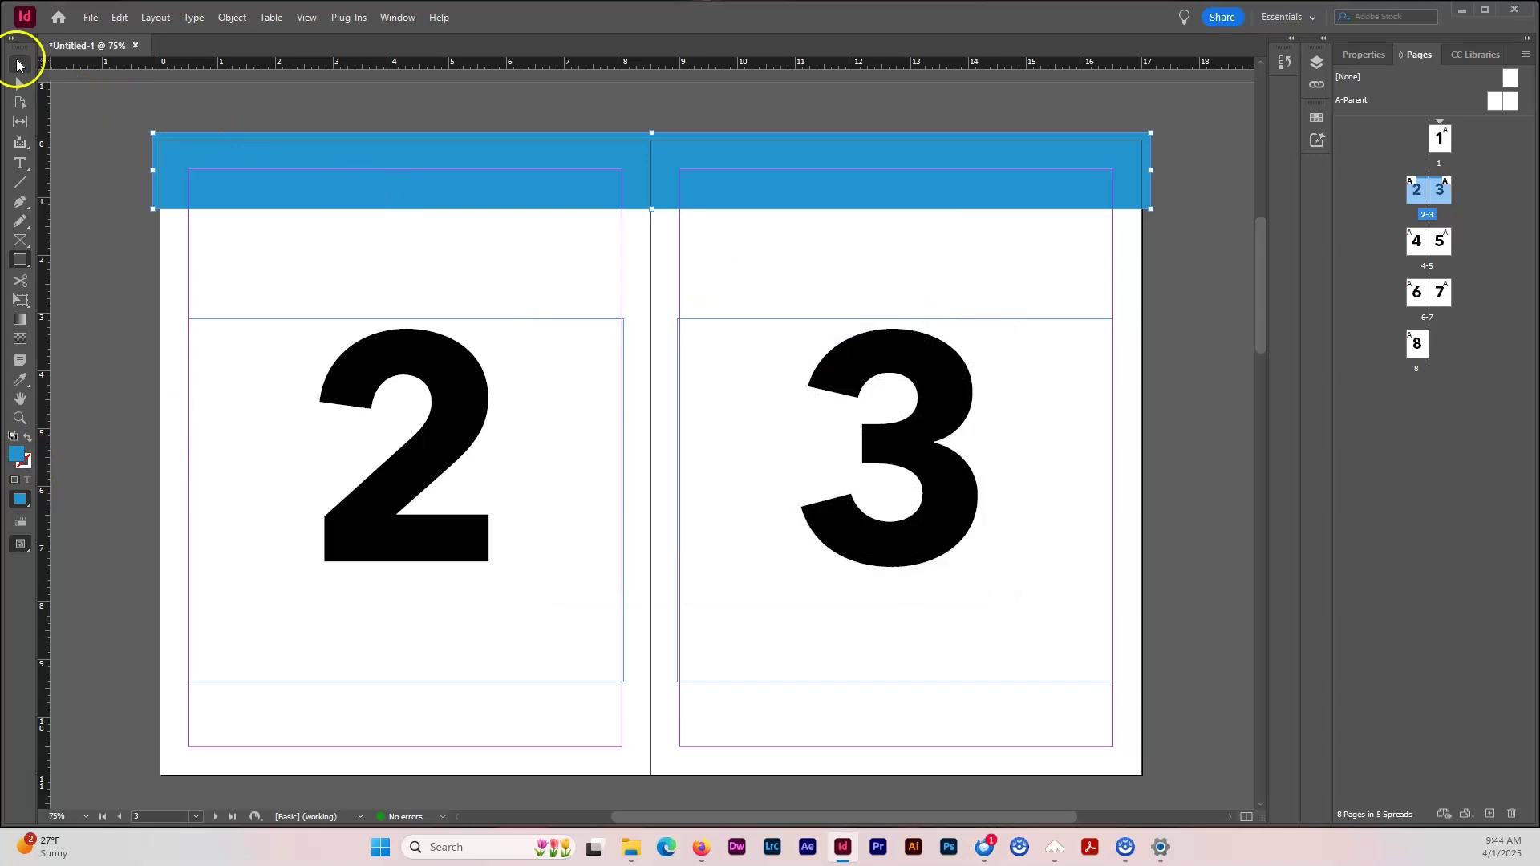
{"action": "left_click", "coordinate": [507, 112]}
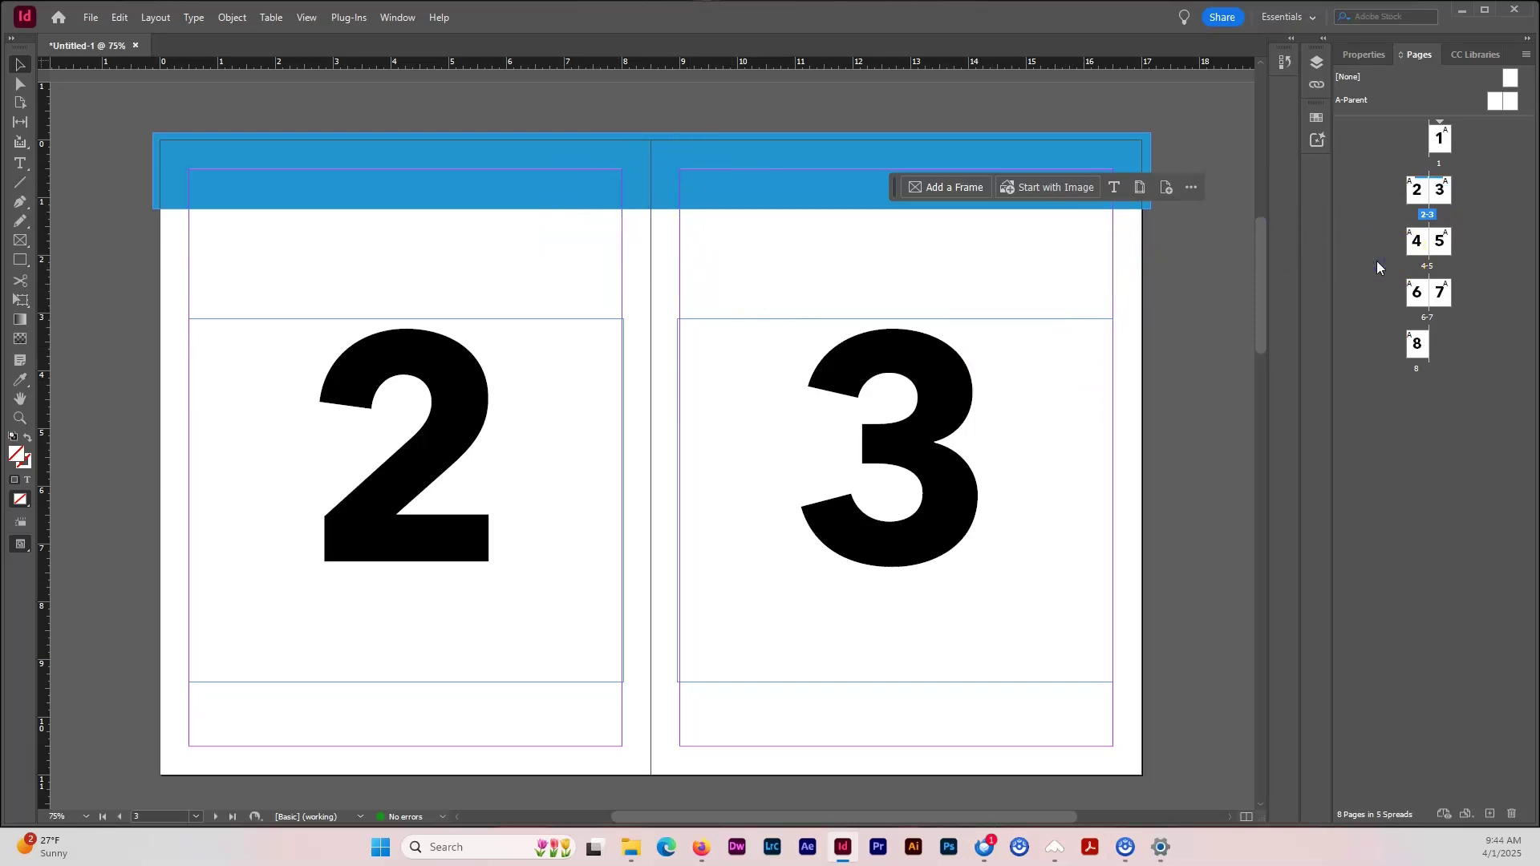
Move page 2 to directly after page 7 and examine where the blue bar lands on that spread
{"action": "left_click", "coordinate": [1423, 242]}
{"action": "left_click", "coordinate": [1416, 192]}
{"action": "left_click_drag", "start_coordinate": [1416, 193], "coordinate": [1458, 290]}
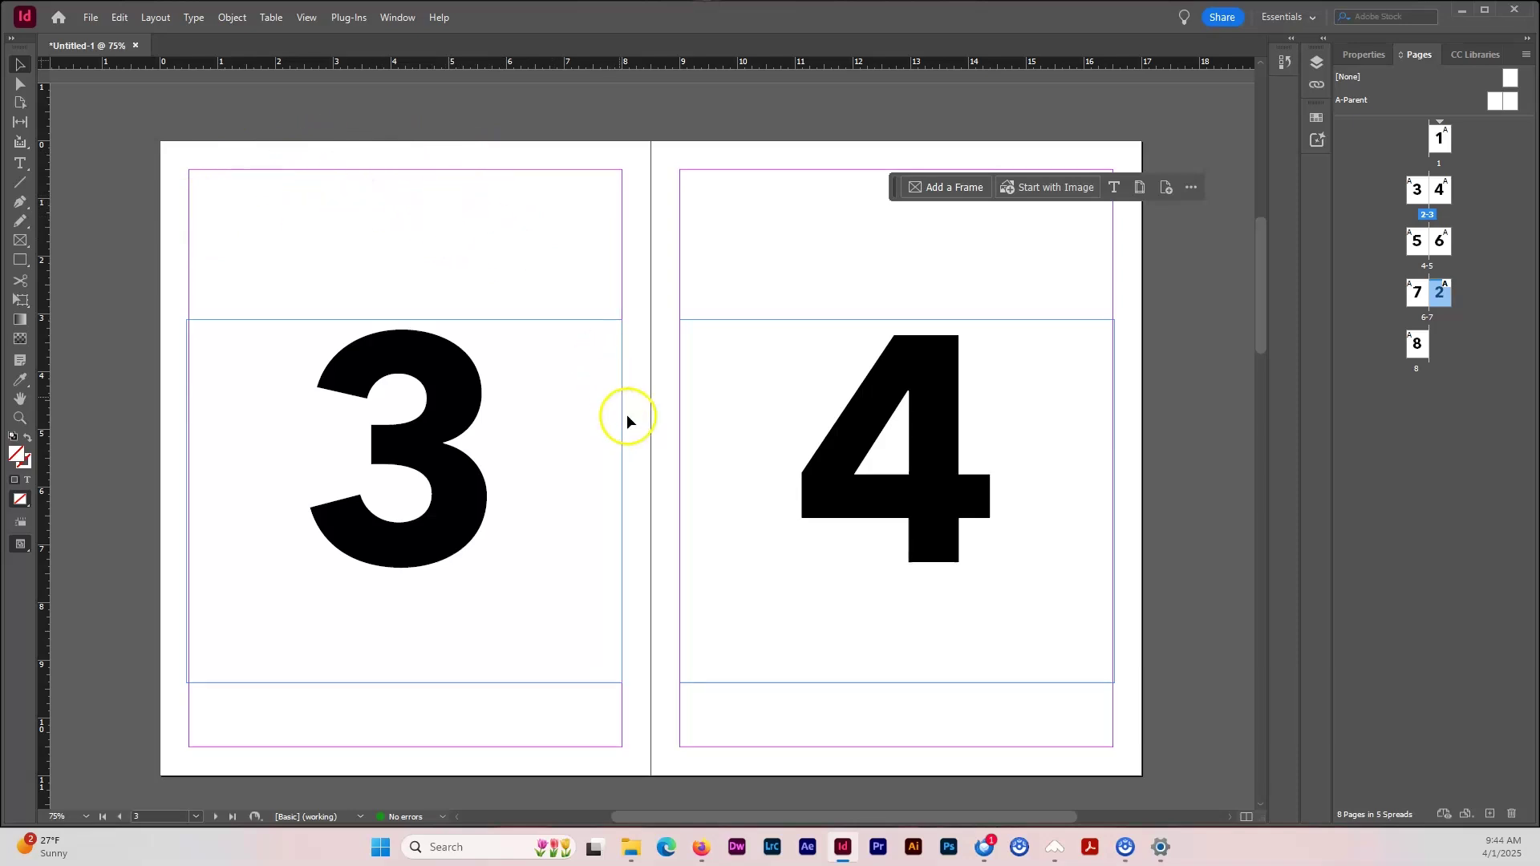
{"action": "scroll", "coordinate": [627, 426], "scroll_direction": "down", "scroll_amount": 15}
{"action": "scroll", "coordinate": [630, 427], "scroll_direction": "down", "scroll_amount": 6}
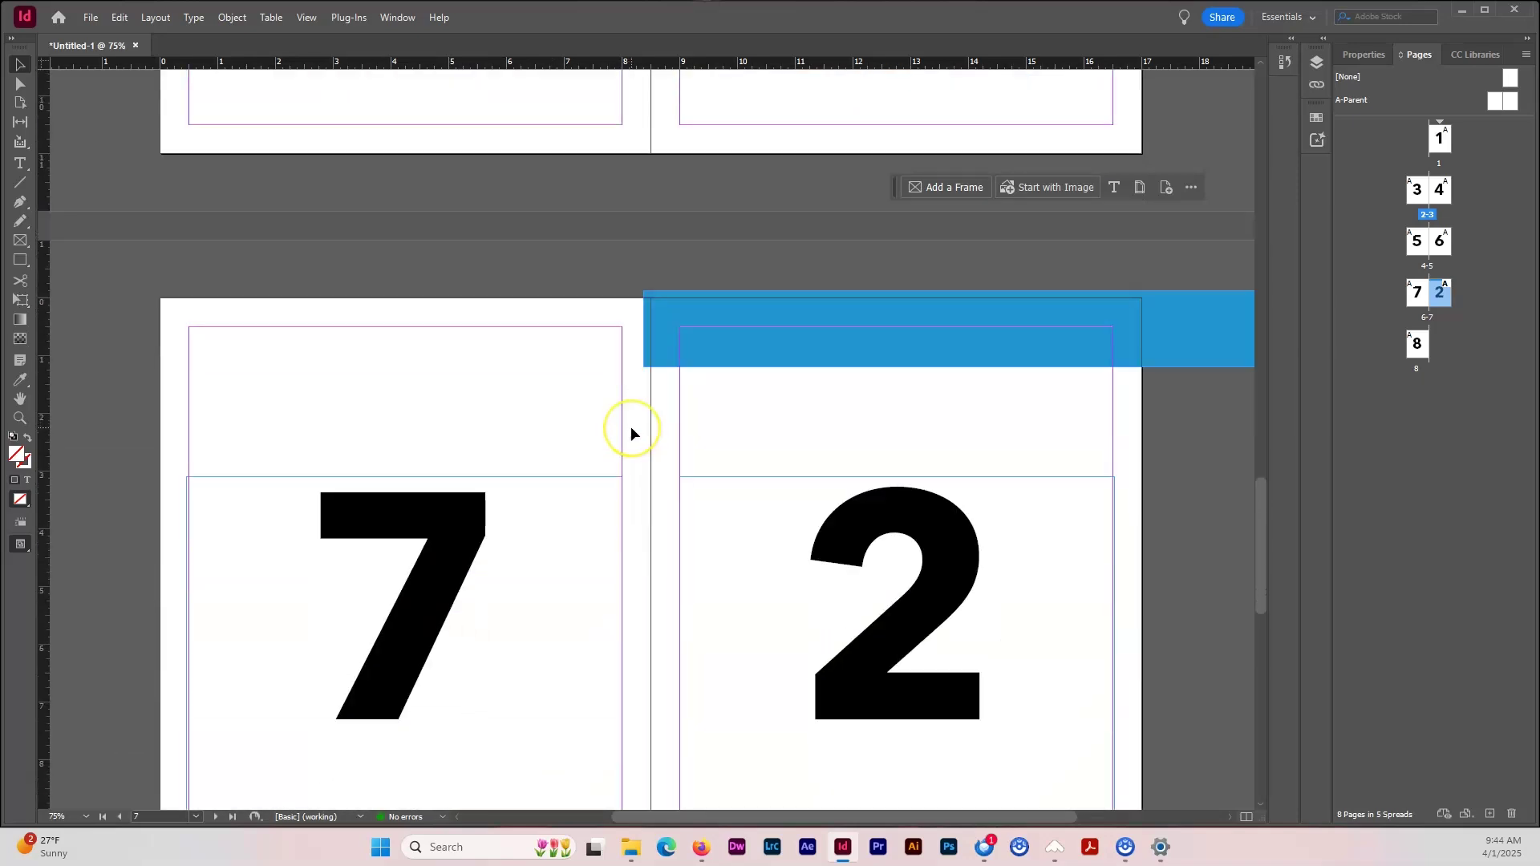
{"action": "scroll", "coordinate": [630, 426], "scroll_direction": "up", "scroll_amount": 1}
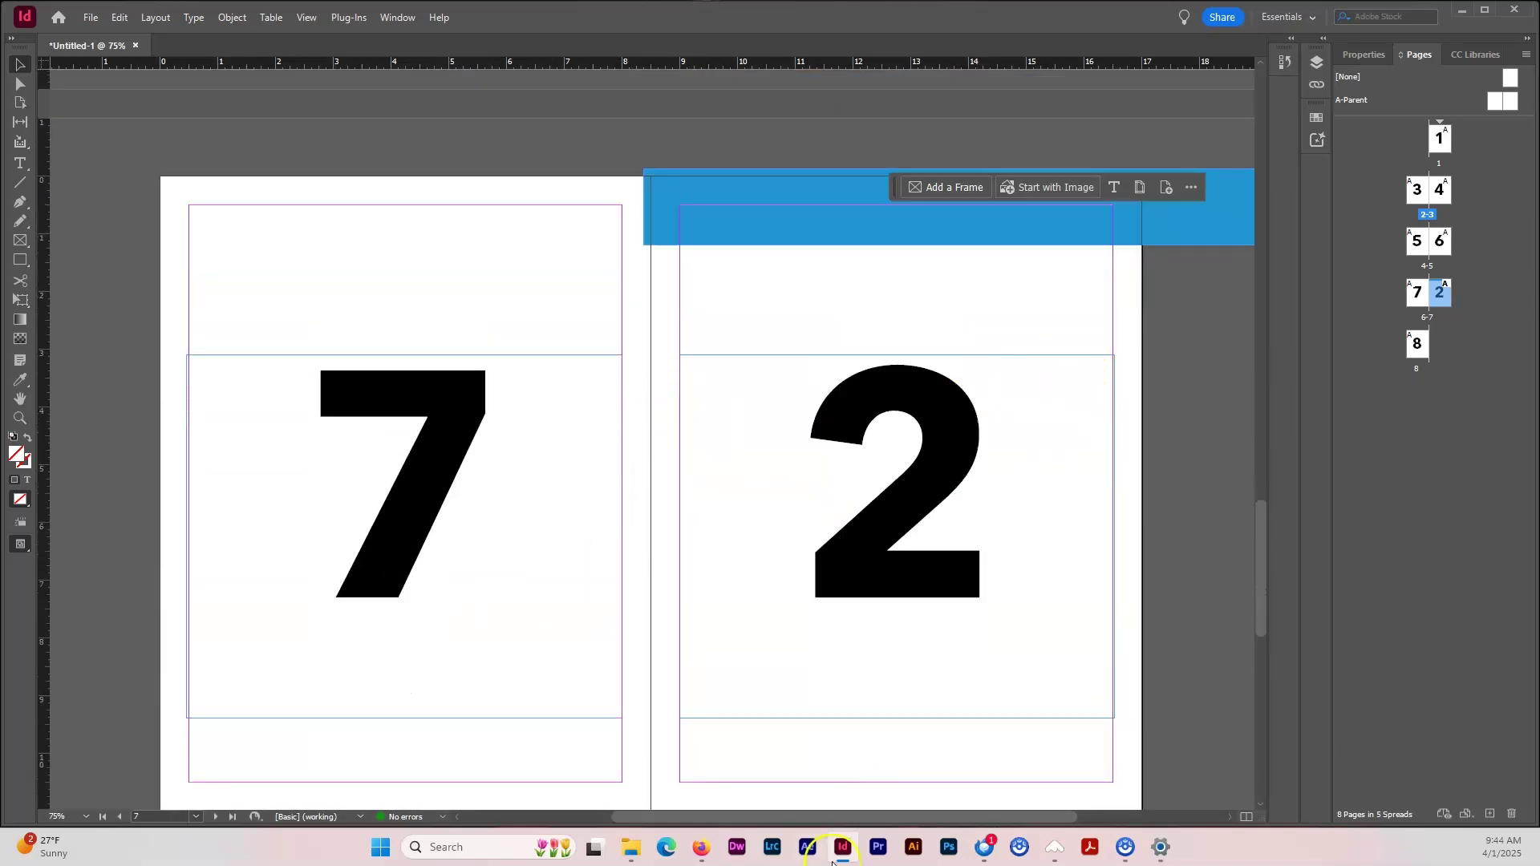
{"action": "mouse_move", "coordinate": [807, 816]}
{"action": "left_mouse_down"}
{"action": "mouse_move", "coordinate": [1028, 819]}
{"action": "mouse_move", "coordinate": [825, 798]}
{"action": "left_mouse_up"}
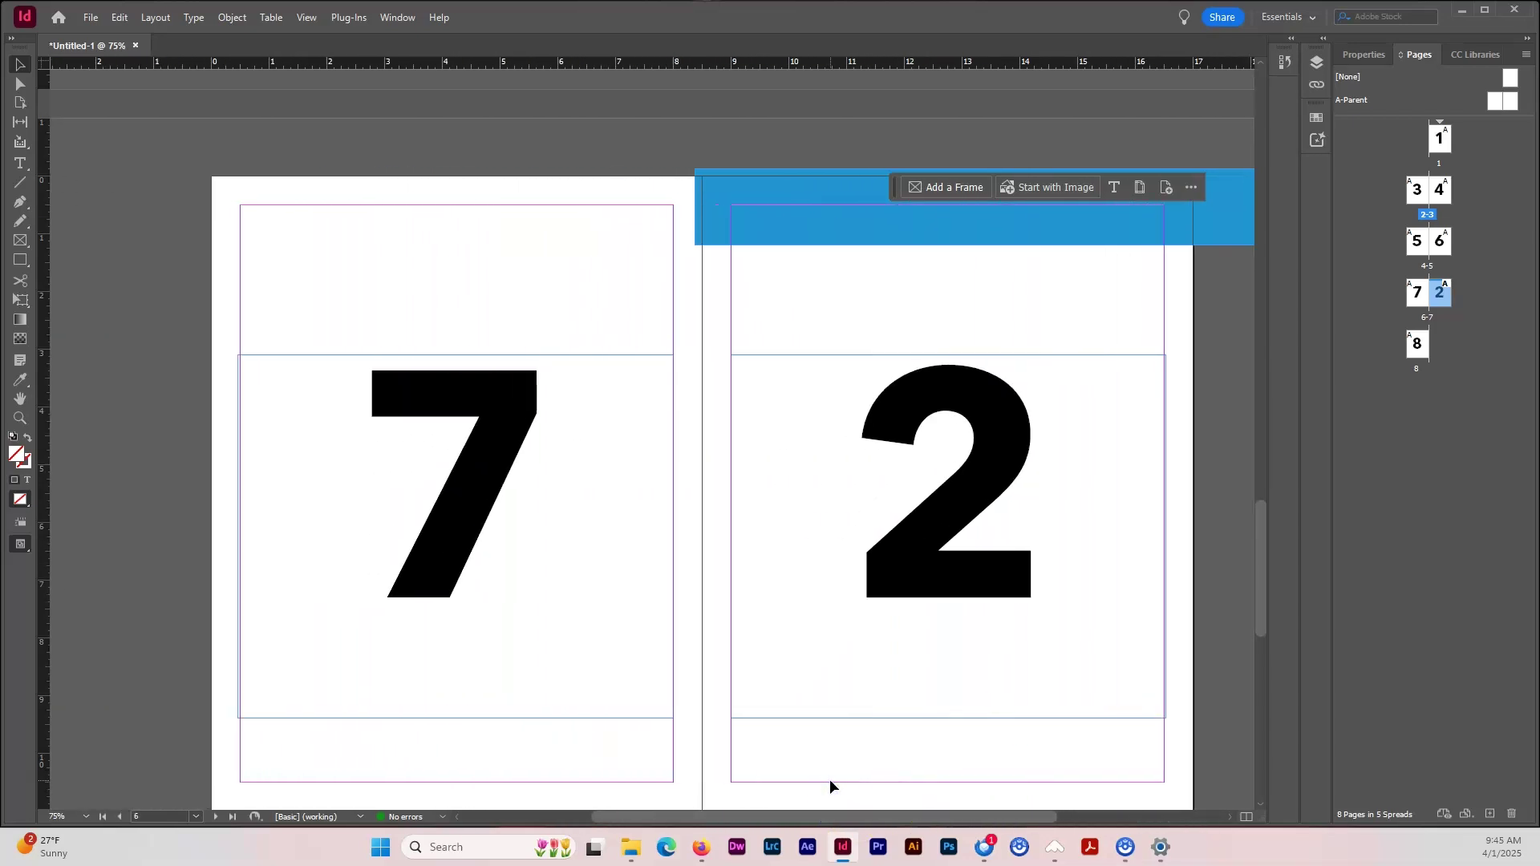
Undo the move of page 2 and return to the spread with pages 2 and 3
{"action": "key", "text": "ctrl+z"}
{"action": "left_click", "coordinate": [631, 665]}
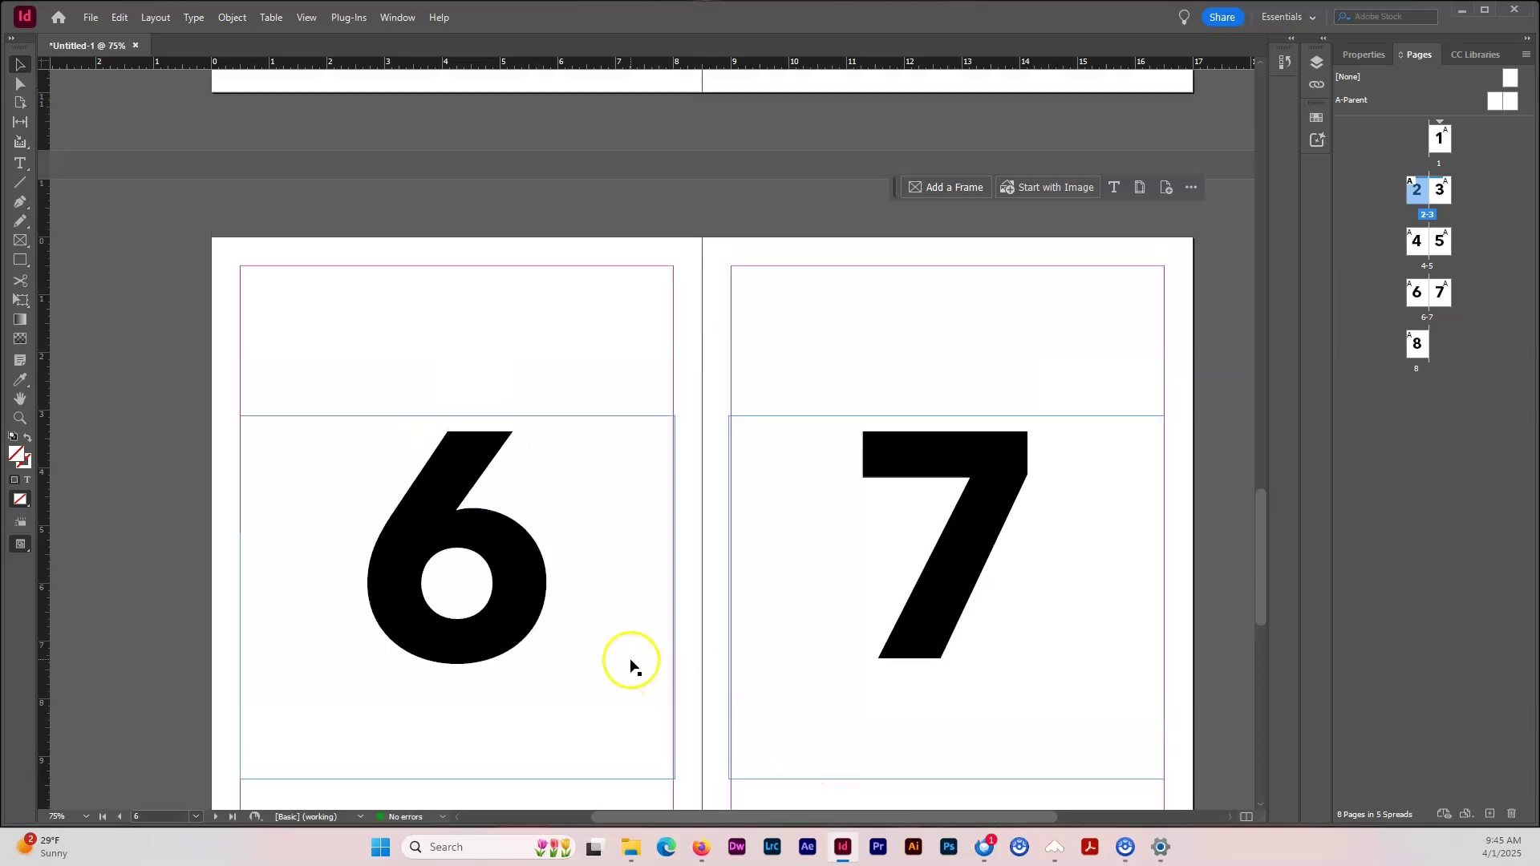
{"action": "scroll", "coordinate": [631, 665], "scroll_direction": "up", "scroll_amount": 15}
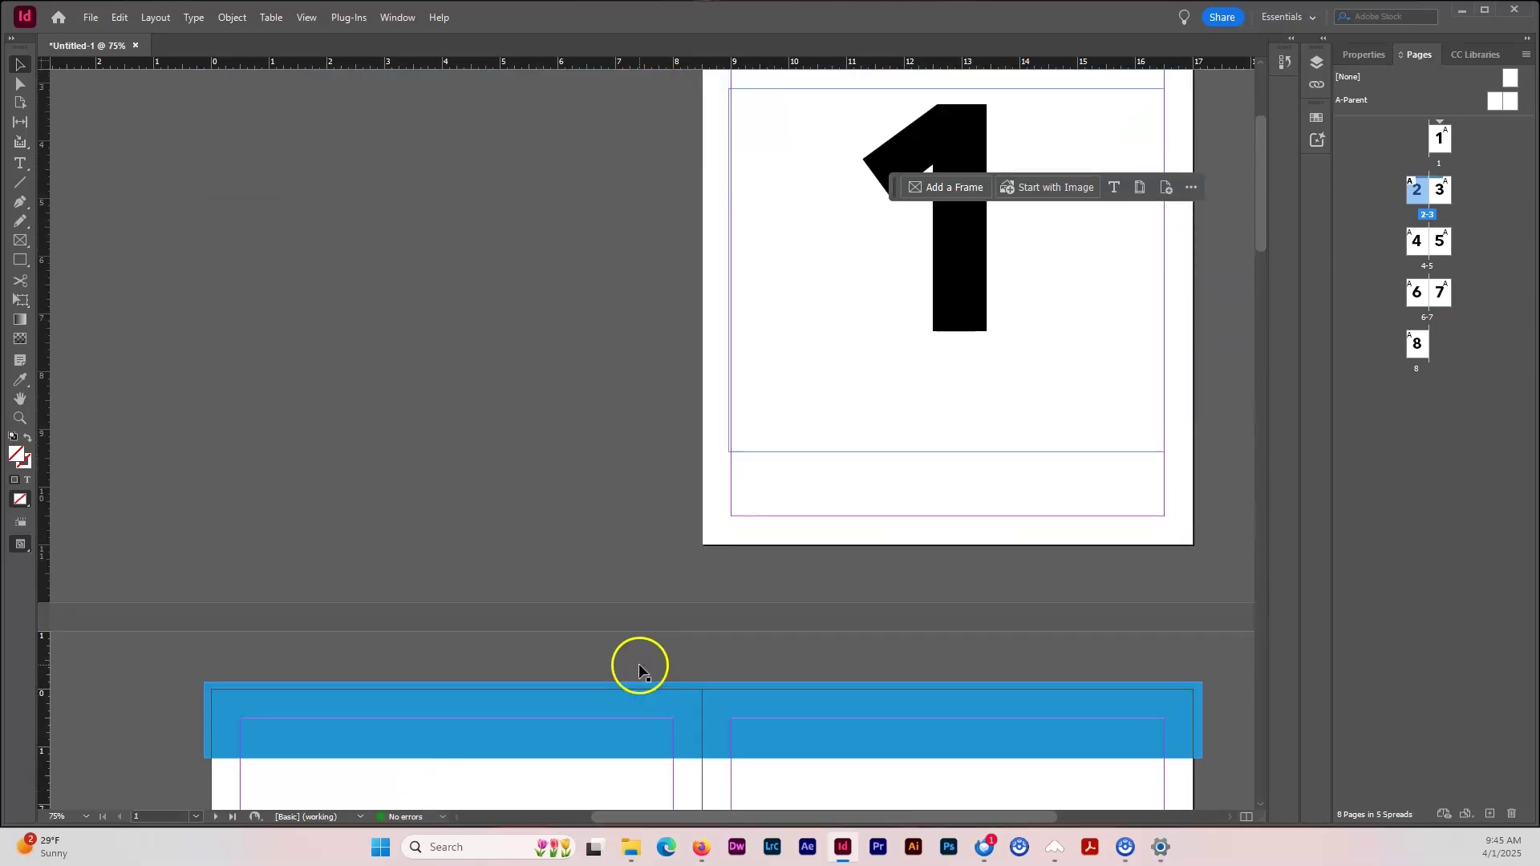
{"action": "scroll", "coordinate": [639, 662], "scroll_direction": "down", "scroll_amount": 8}
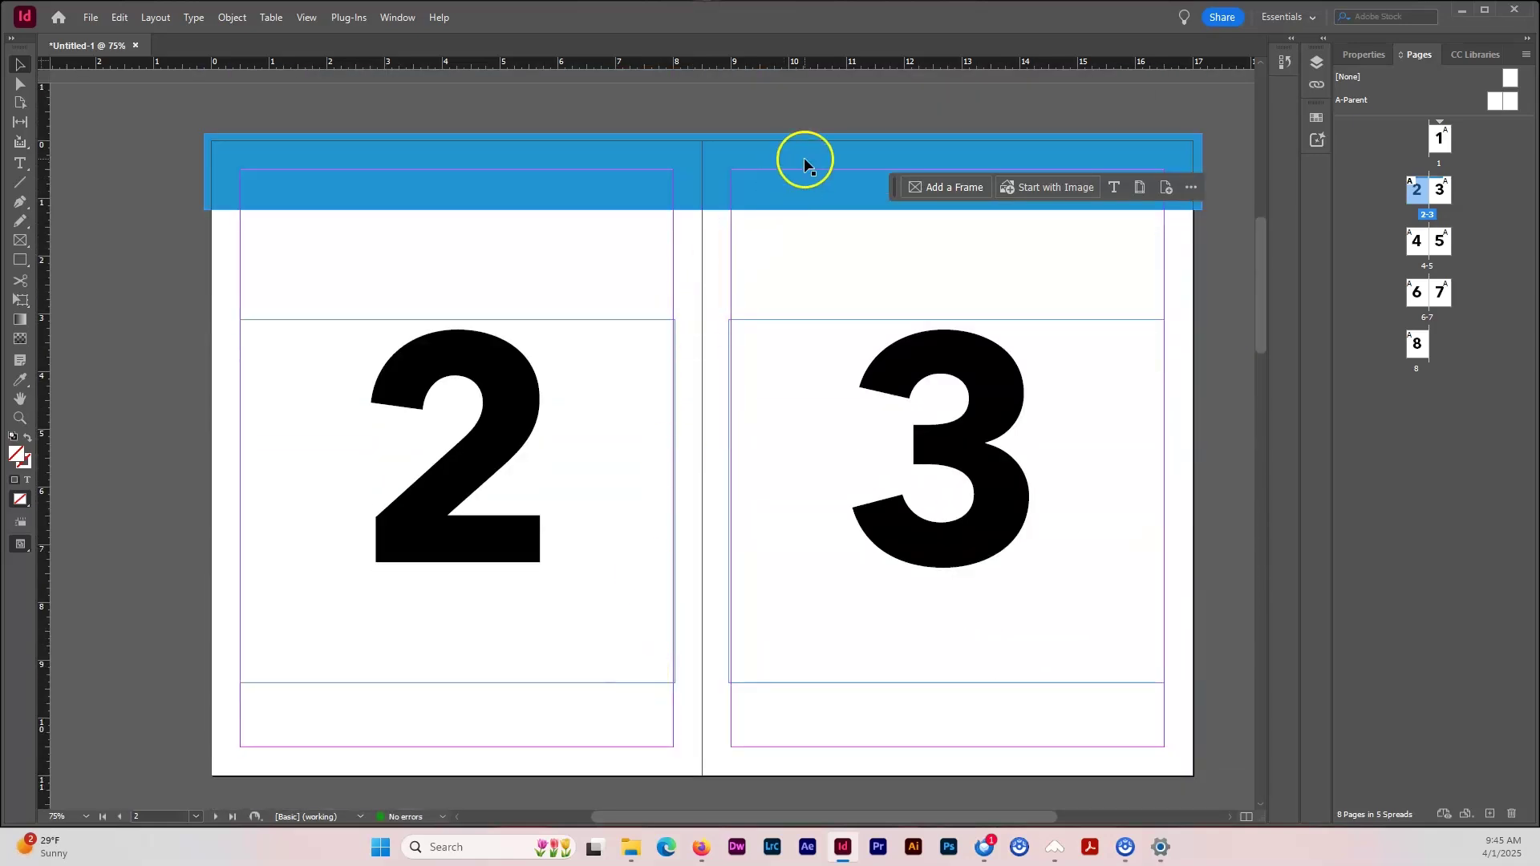
Shorten the blue bar so that it covers only page 2 and ends at the spine
{"action": "left_click", "coordinate": [805, 162]}
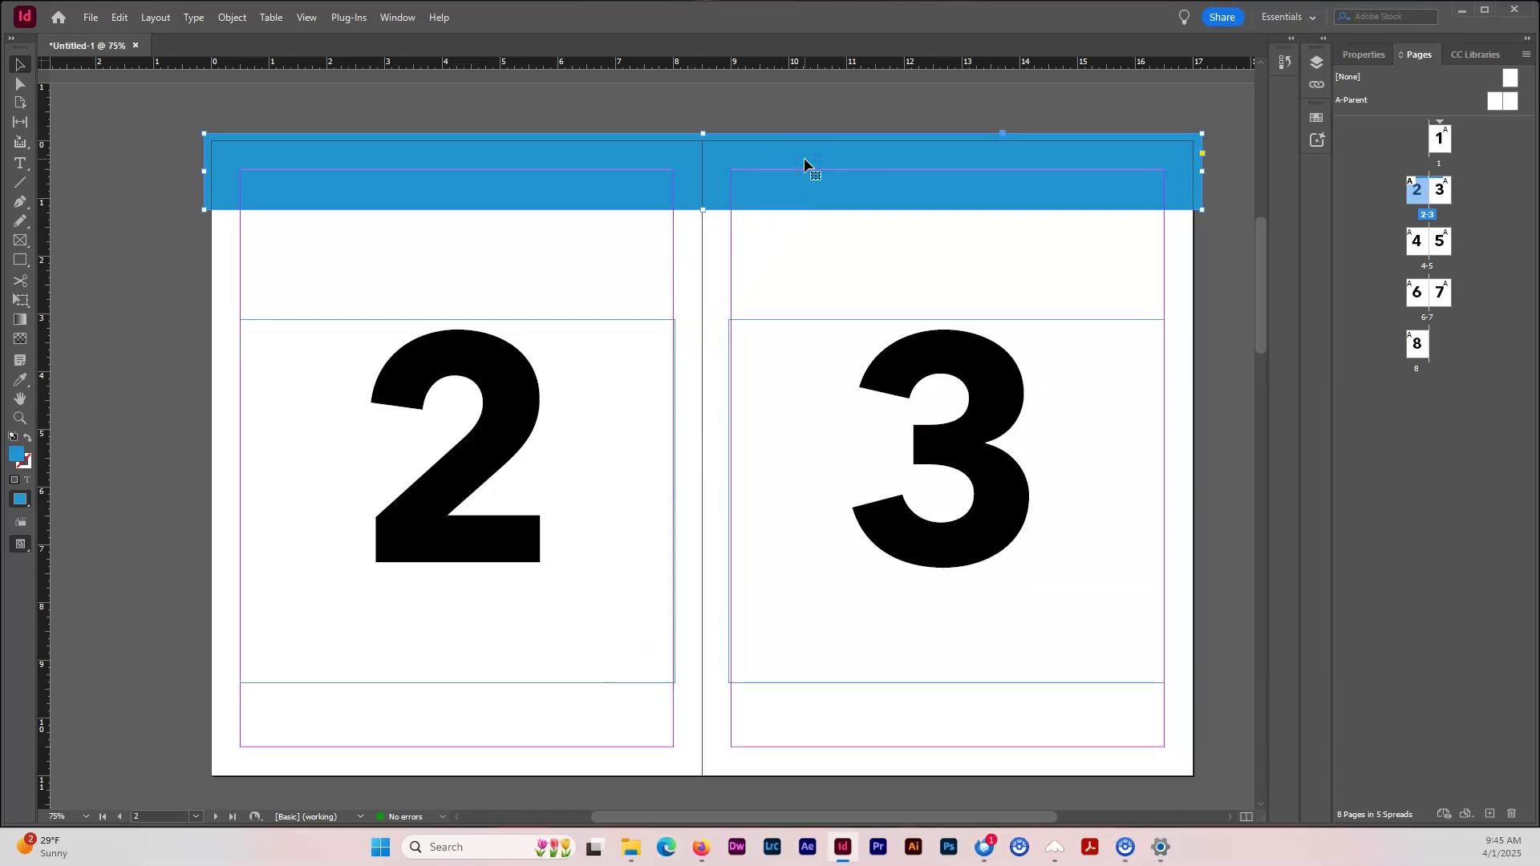
{"action": "left_click", "coordinate": [808, 165]}
{"action": "left_click", "coordinate": [1059, 158]}
{"action": "left_click_drag", "start_coordinate": [703, 164], "coordinate": [706, 161]}
Copy the blue bar on page 2 and paste the duplicate in place
{"action": "left_click", "coordinate": [520, 186]}
{"action": "left_click", "coordinate": [119, 17]}
{"action": "left_click", "coordinate": [144, 98]}
{"action": "left_click", "coordinate": [120, 16]}
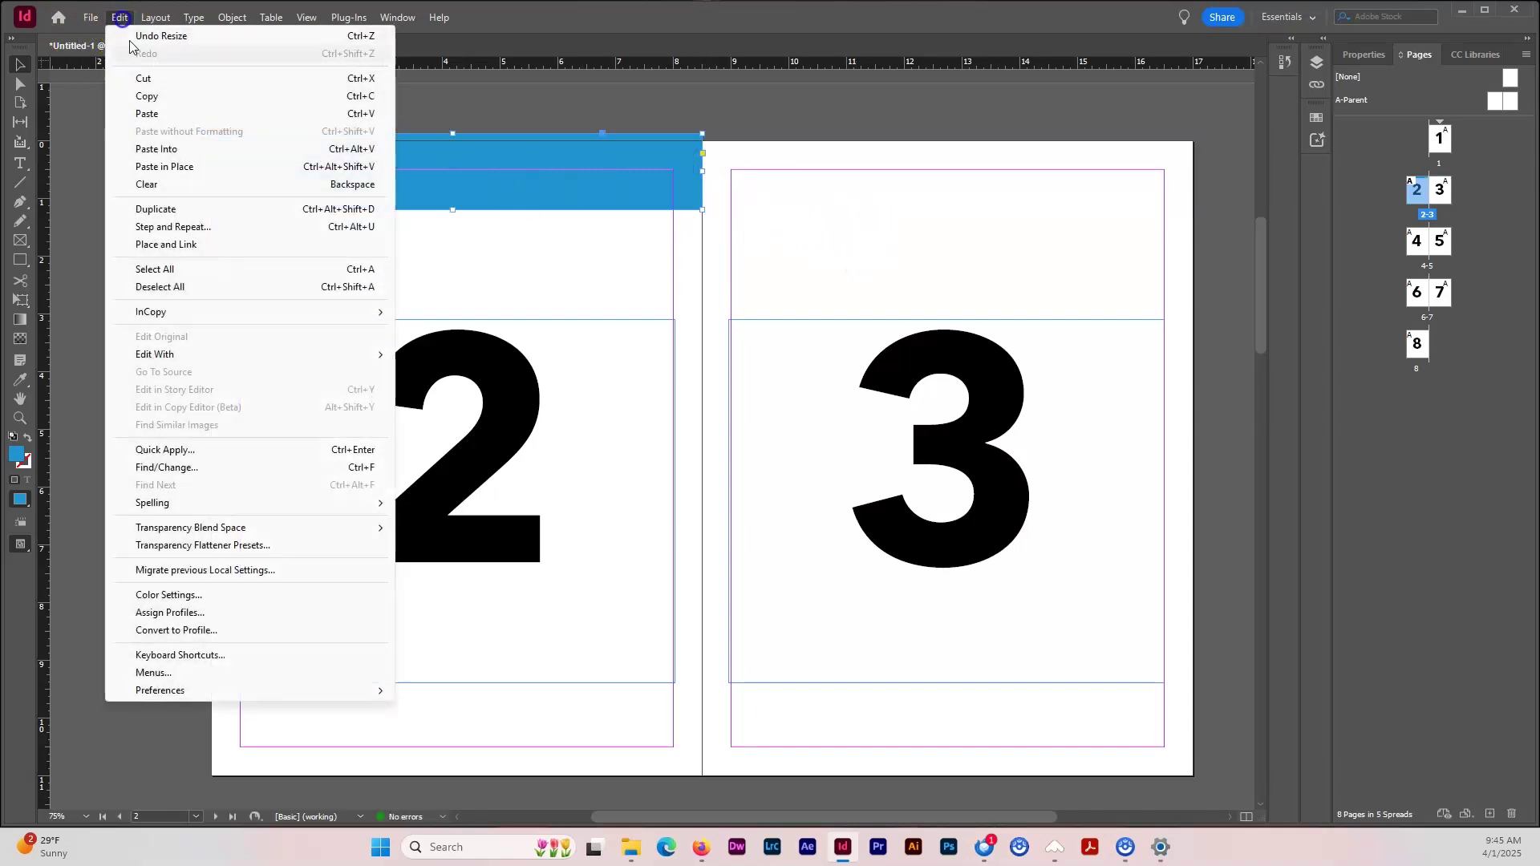
{"action": "left_click", "coordinate": [164, 166]}
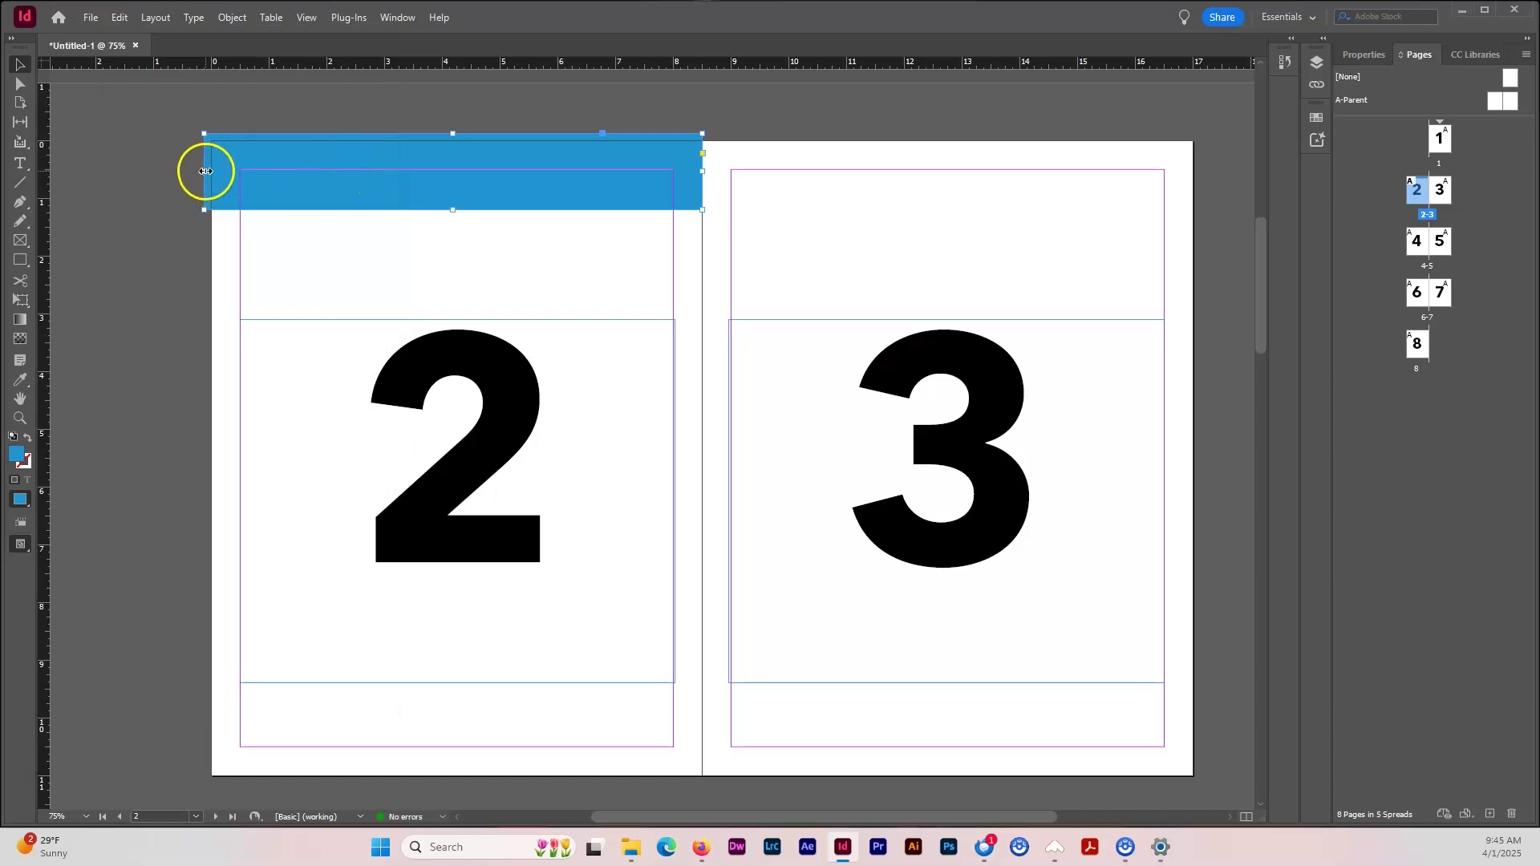
Stretch the duplicate bar over page 3, from the spine to just past the outer edge, and check both bars select separately
{"action": "left_click_drag", "start_coordinate": [204, 171], "coordinate": [1204, 185]}
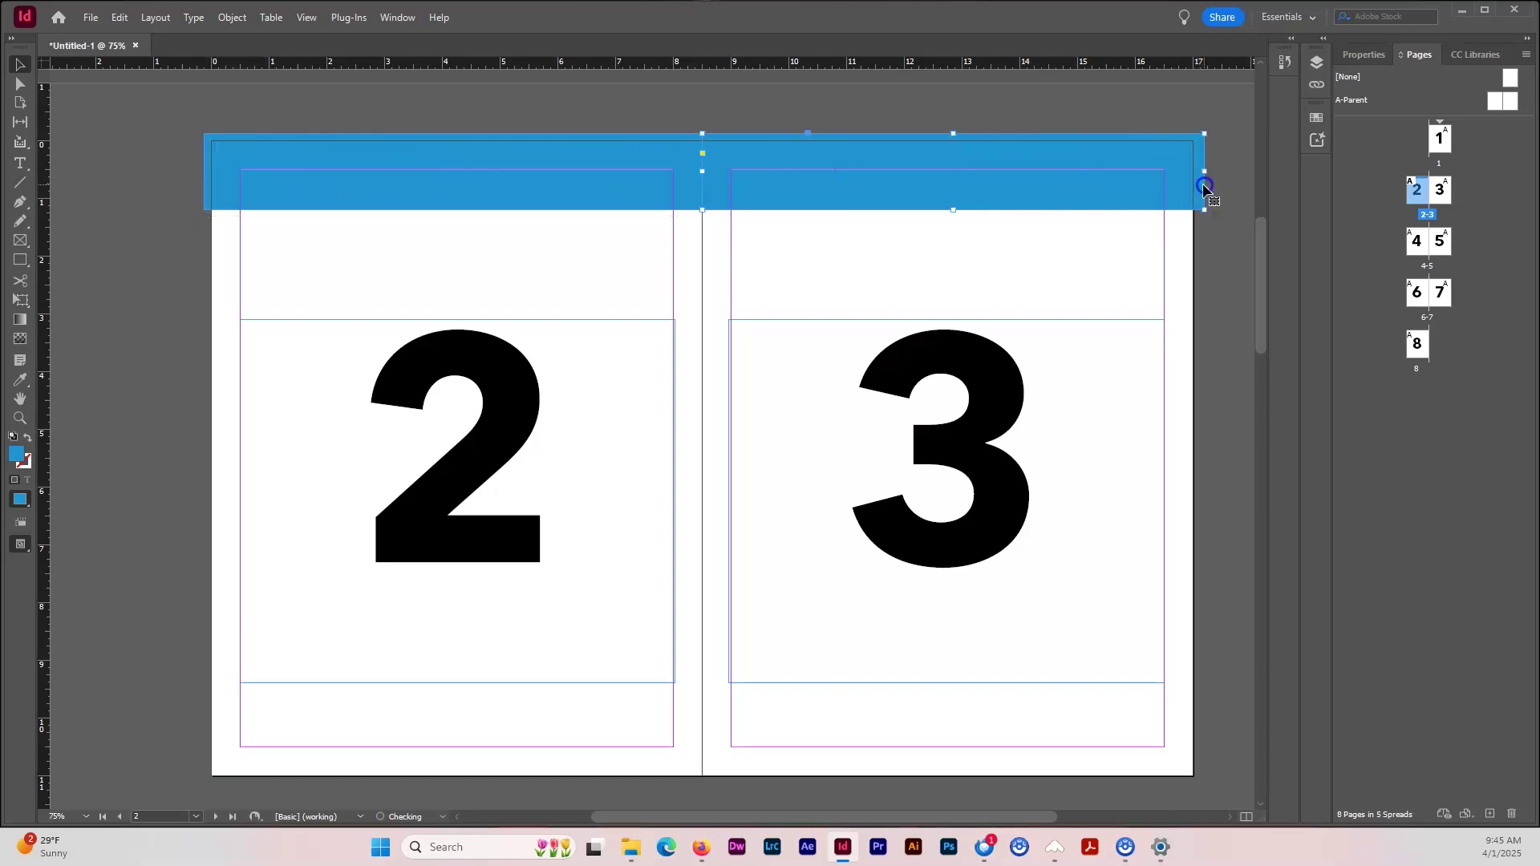
{"action": "left_click", "coordinate": [626, 171]}
{"action": "left_click", "coordinate": [828, 171]}
{"action": "left_click", "coordinate": [618, 163]}
{"action": "left_click", "coordinate": [794, 166]}
{"action": "left_click", "coordinate": [630, 166]}
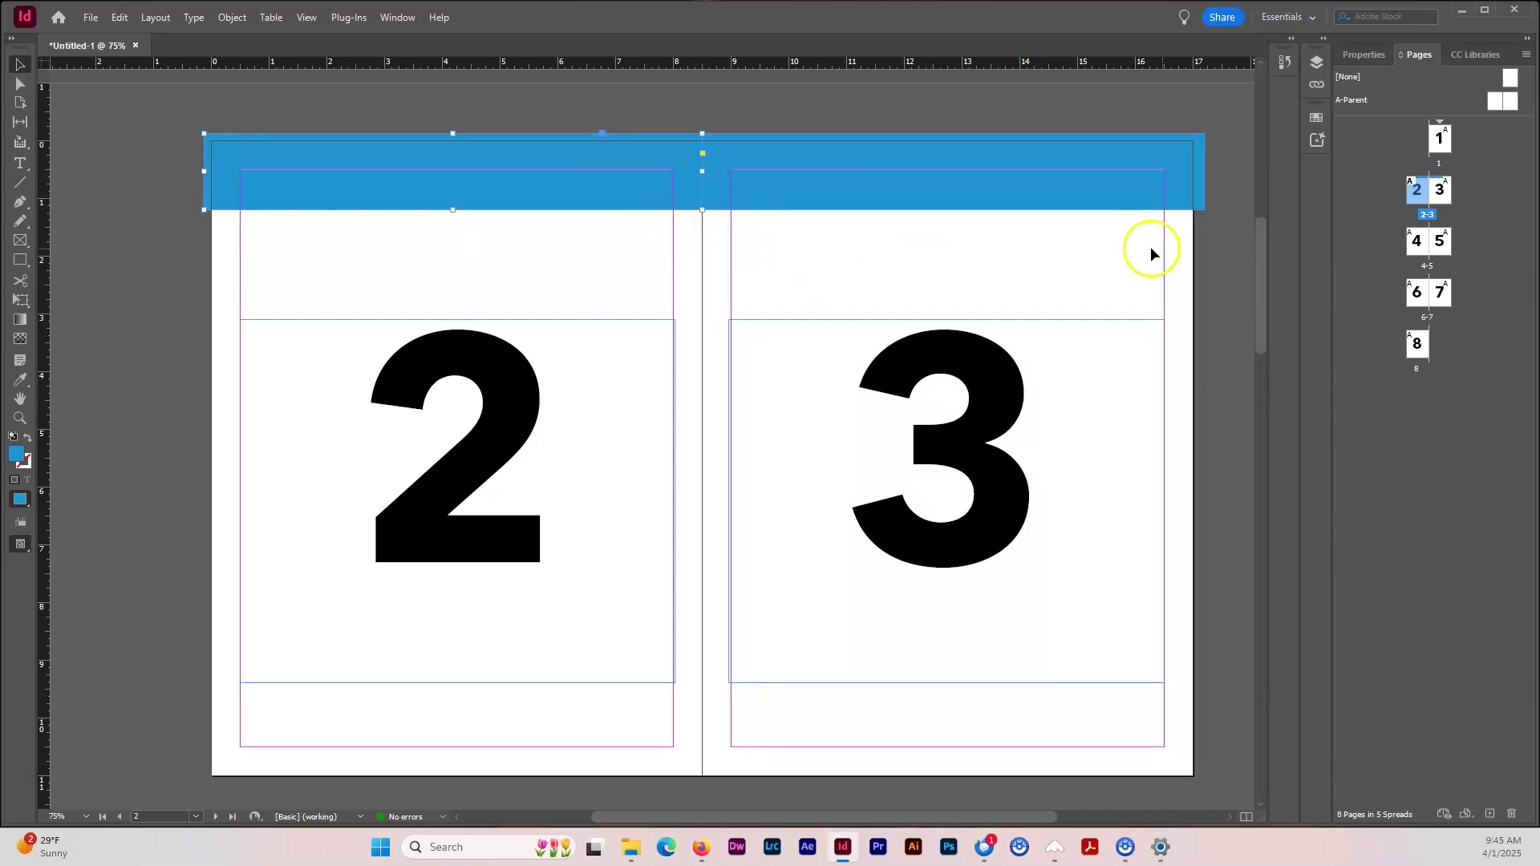
Move page 2 to directly after page 7, and resize page 3's bar to run from past the outer edge to the spine
{"action": "left_click_drag", "start_coordinate": [1408, 199], "coordinate": [1450, 302]}
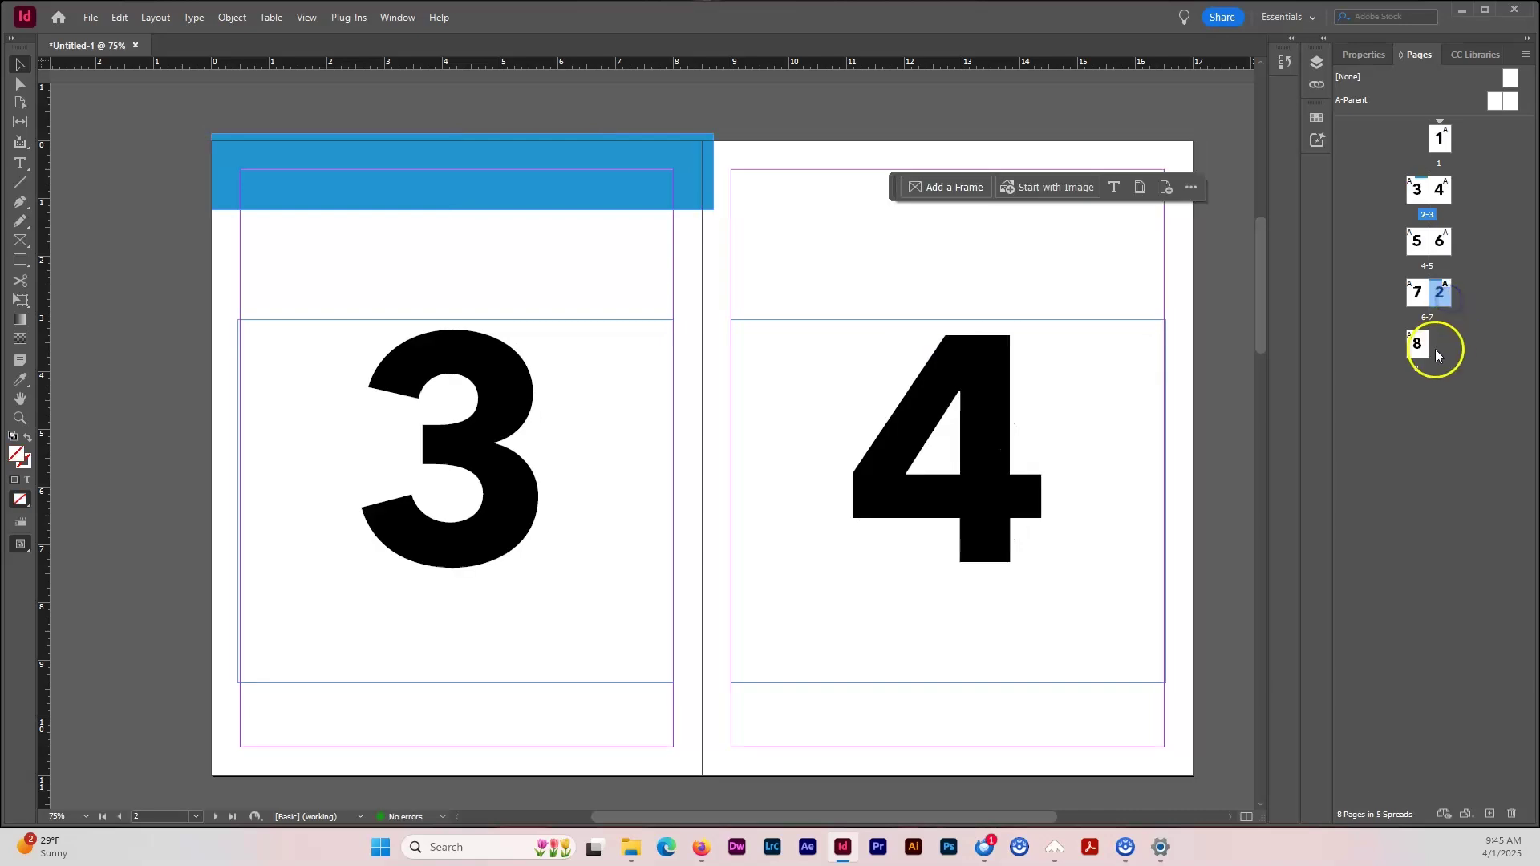
{"action": "left_click", "coordinate": [262, 177]}
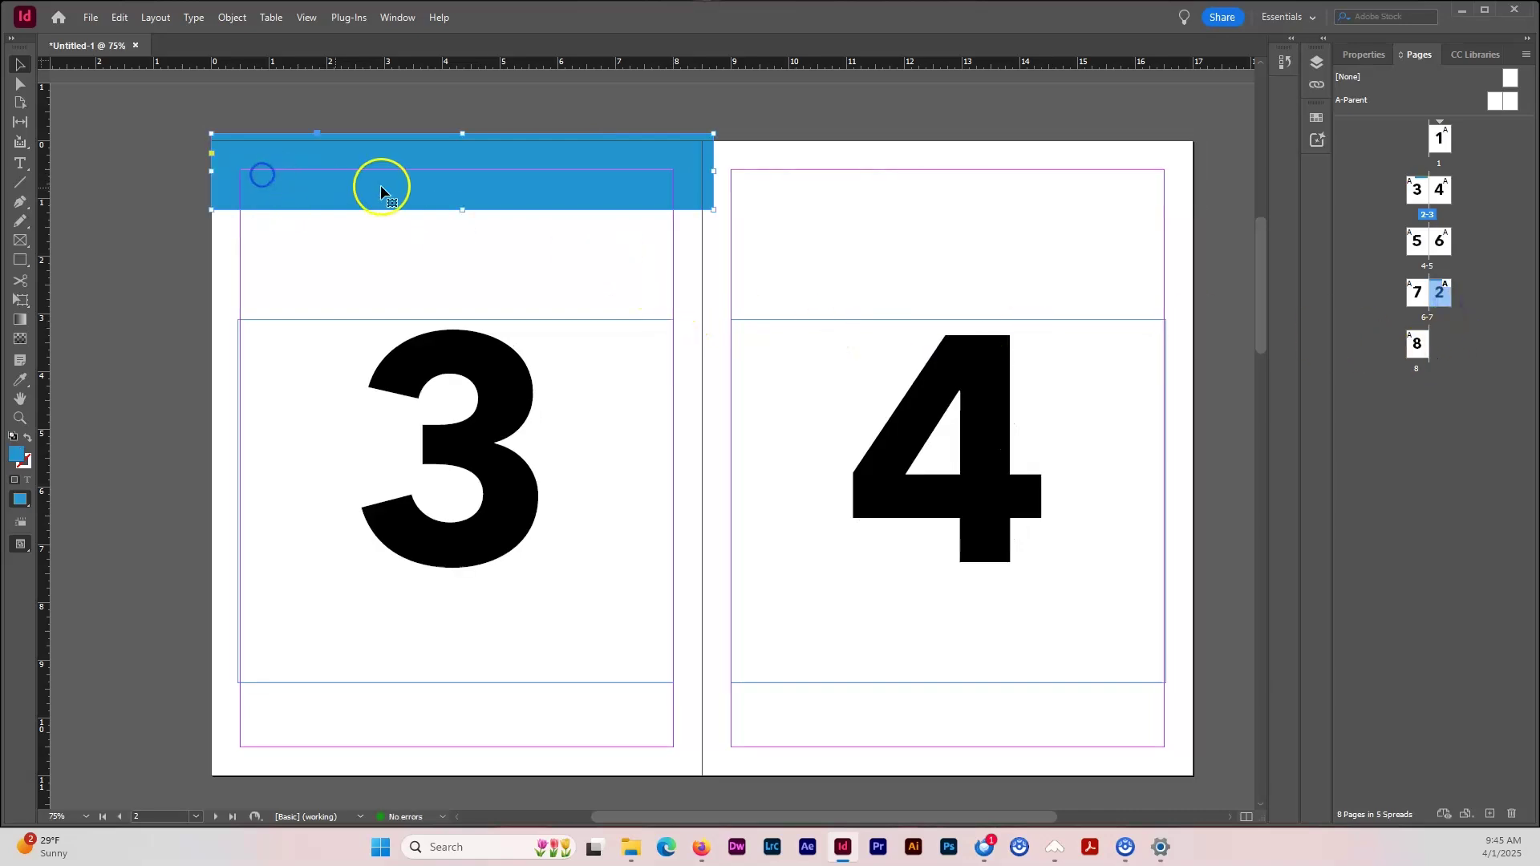
{"action": "left_click_drag", "start_coordinate": [716, 172], "coordinate": [702, 171]}
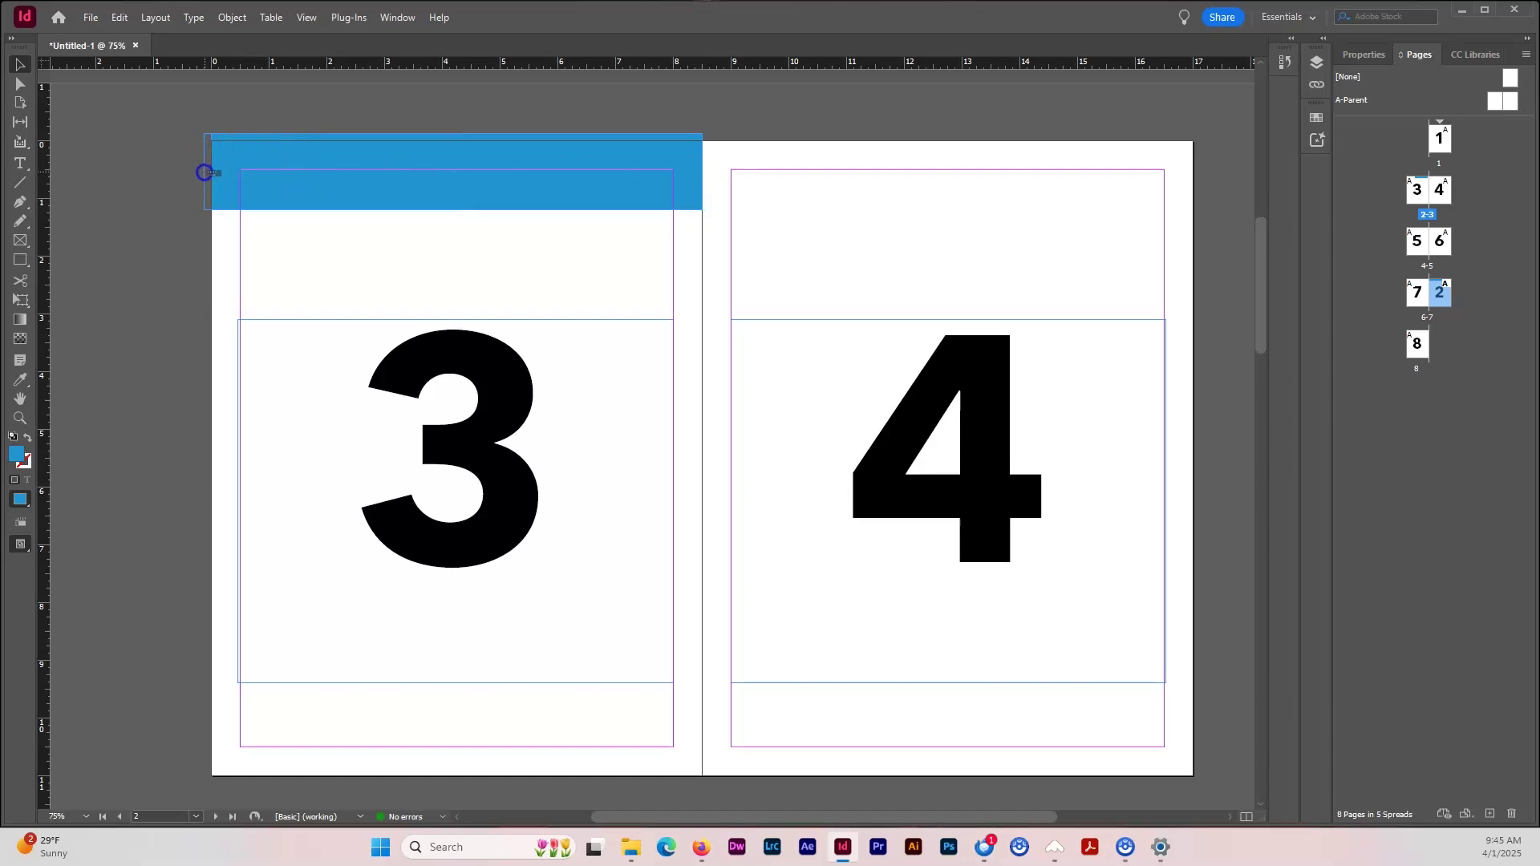
Resize the bar on the moved page 2 to start at the spine and extend just past the outer page edge
{"action": "scroll", "coordinate": [722, 481], "scroll_direction": "down", "scroll_amount": 5}
{"action": "scroll", "coordinate": [778, 507], "scroll_direction": "down", "scroll_amount": 11}
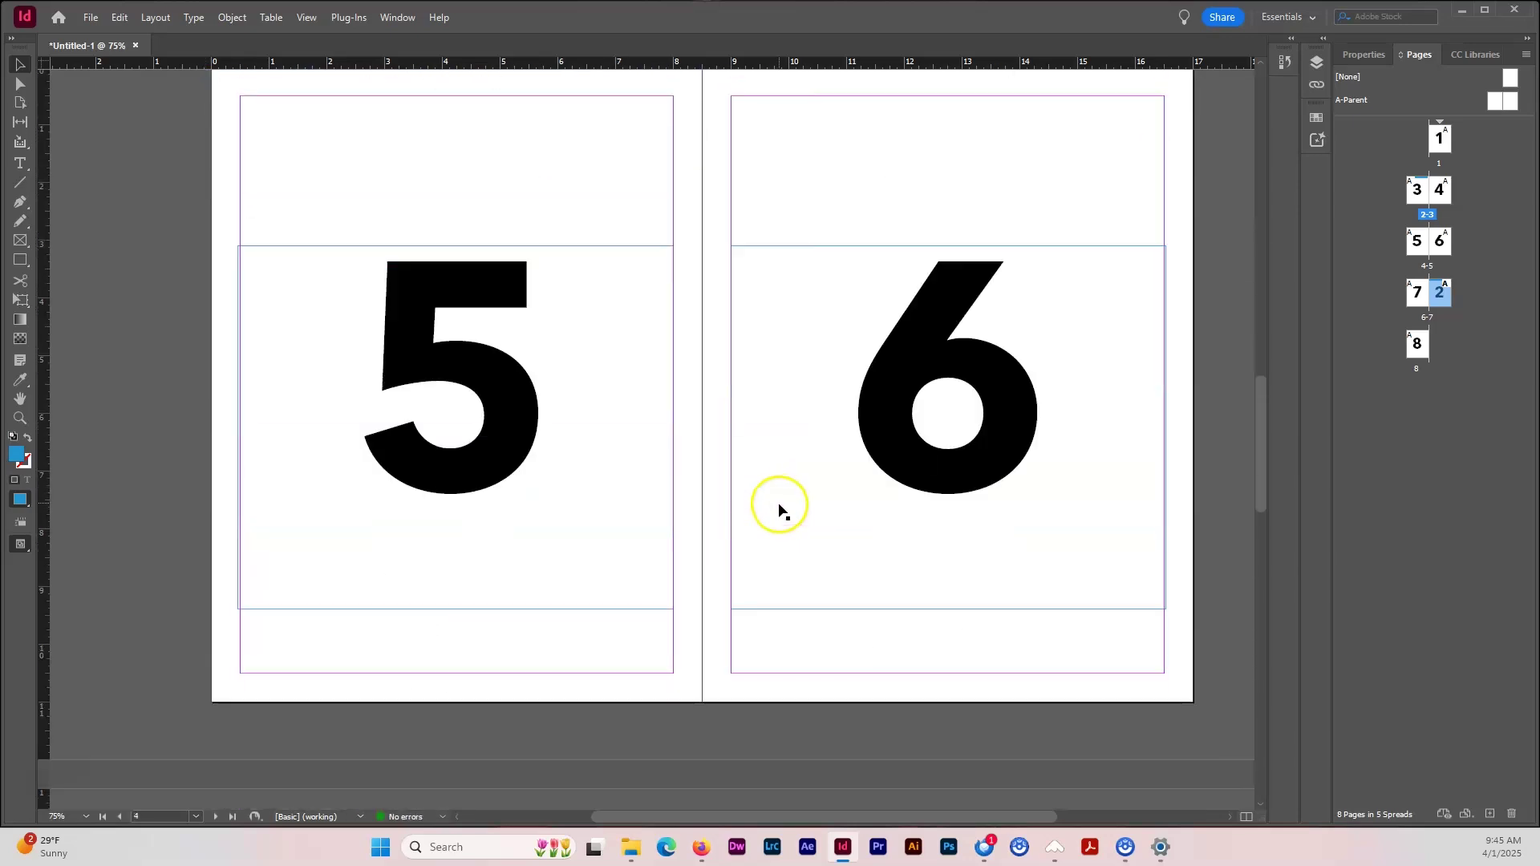
{"action": "left_click", "coordinate": [801, 385]}
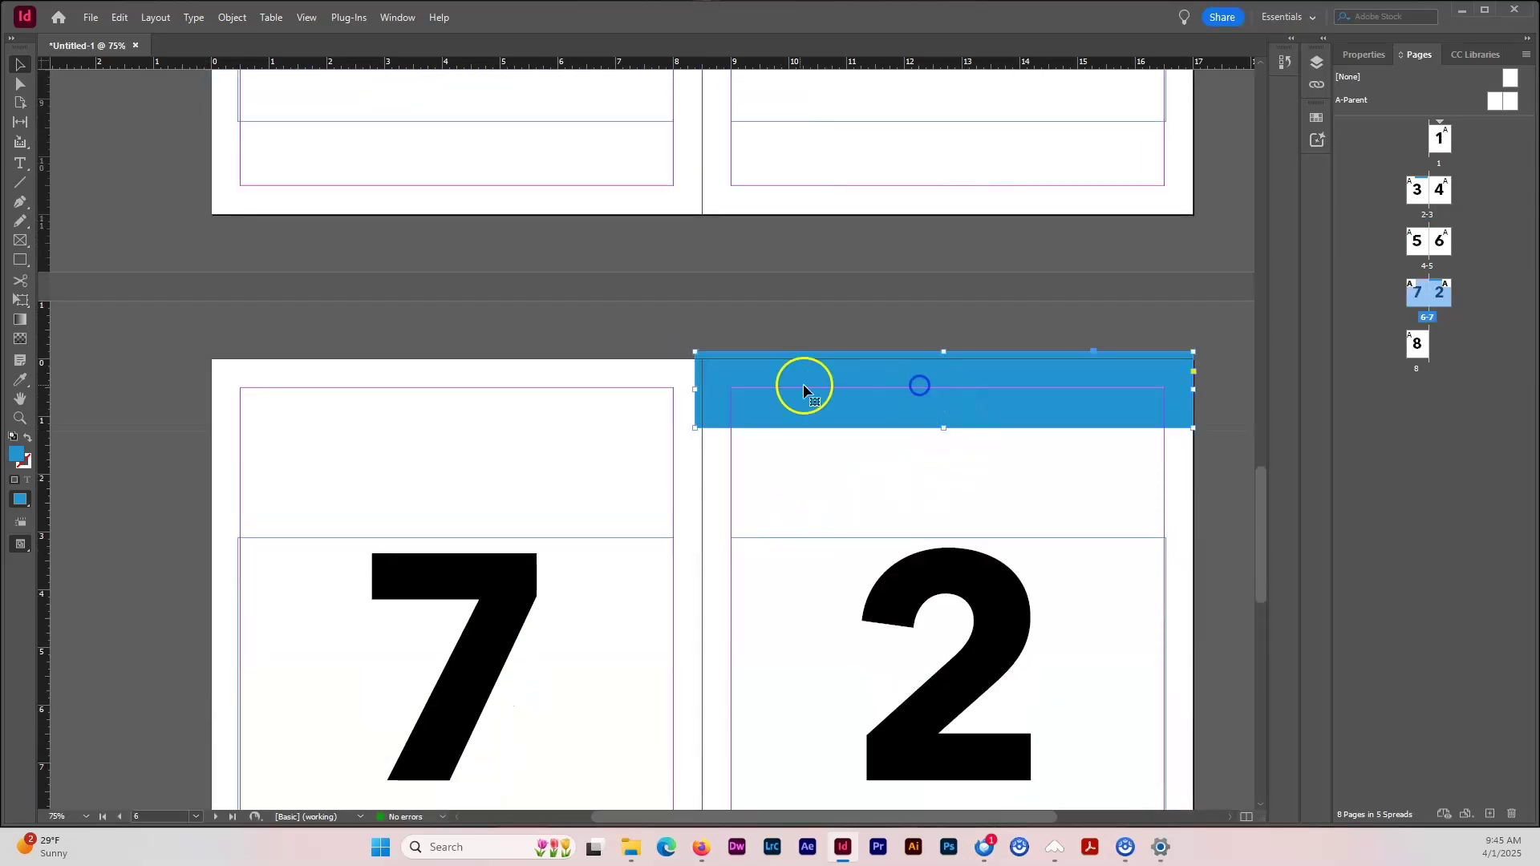
{"action": "left_click_drag", "start_coordinate": [705, 388], "coordinate": [703, 389]}
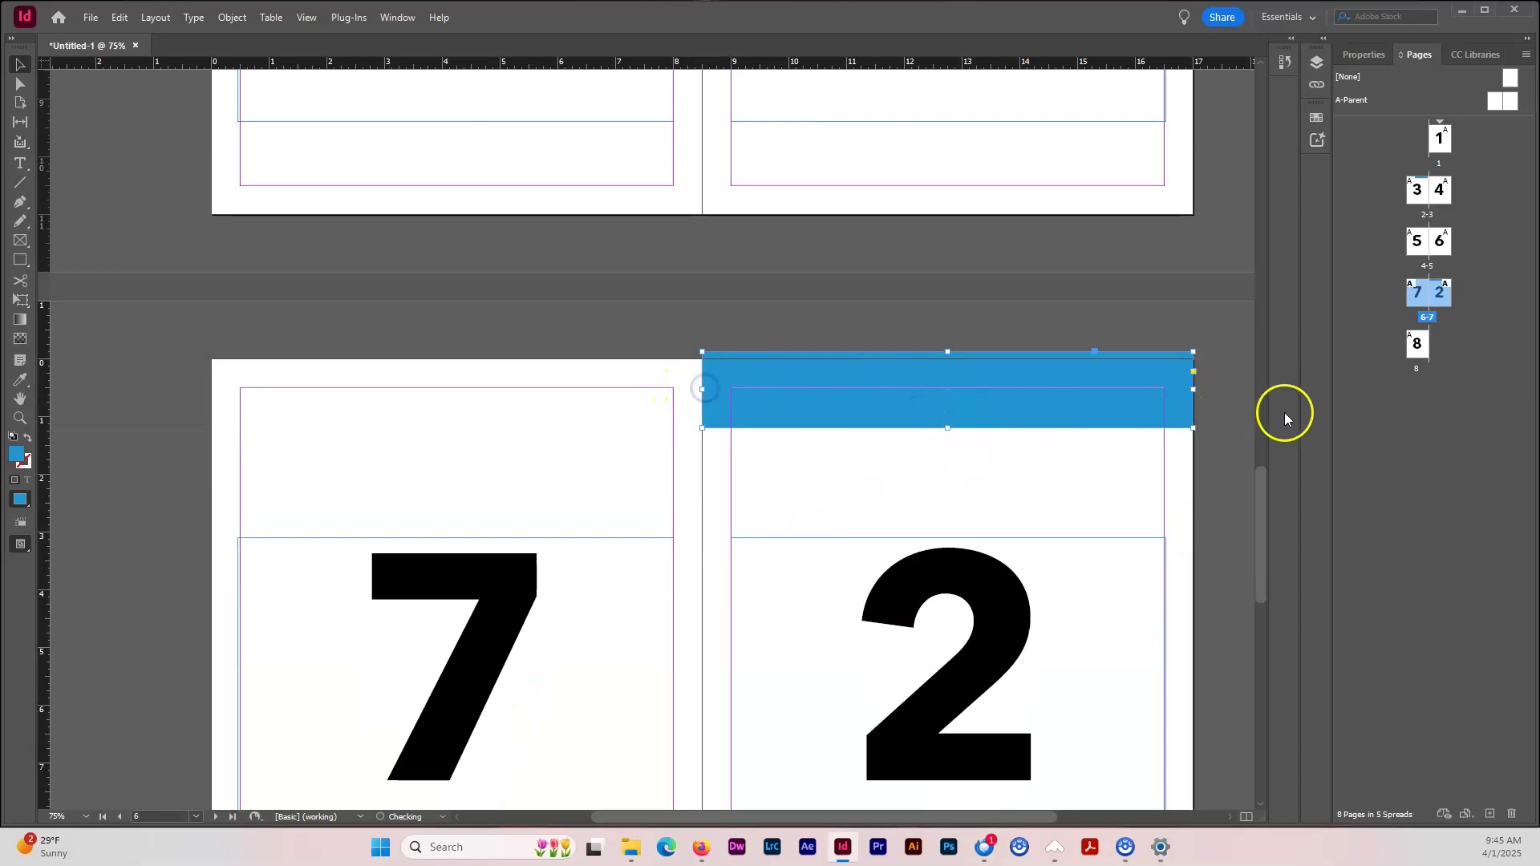
{"action": "left_click_drag", "start_coordinate": [1194, 389], "coordinate": [1200, 390]}
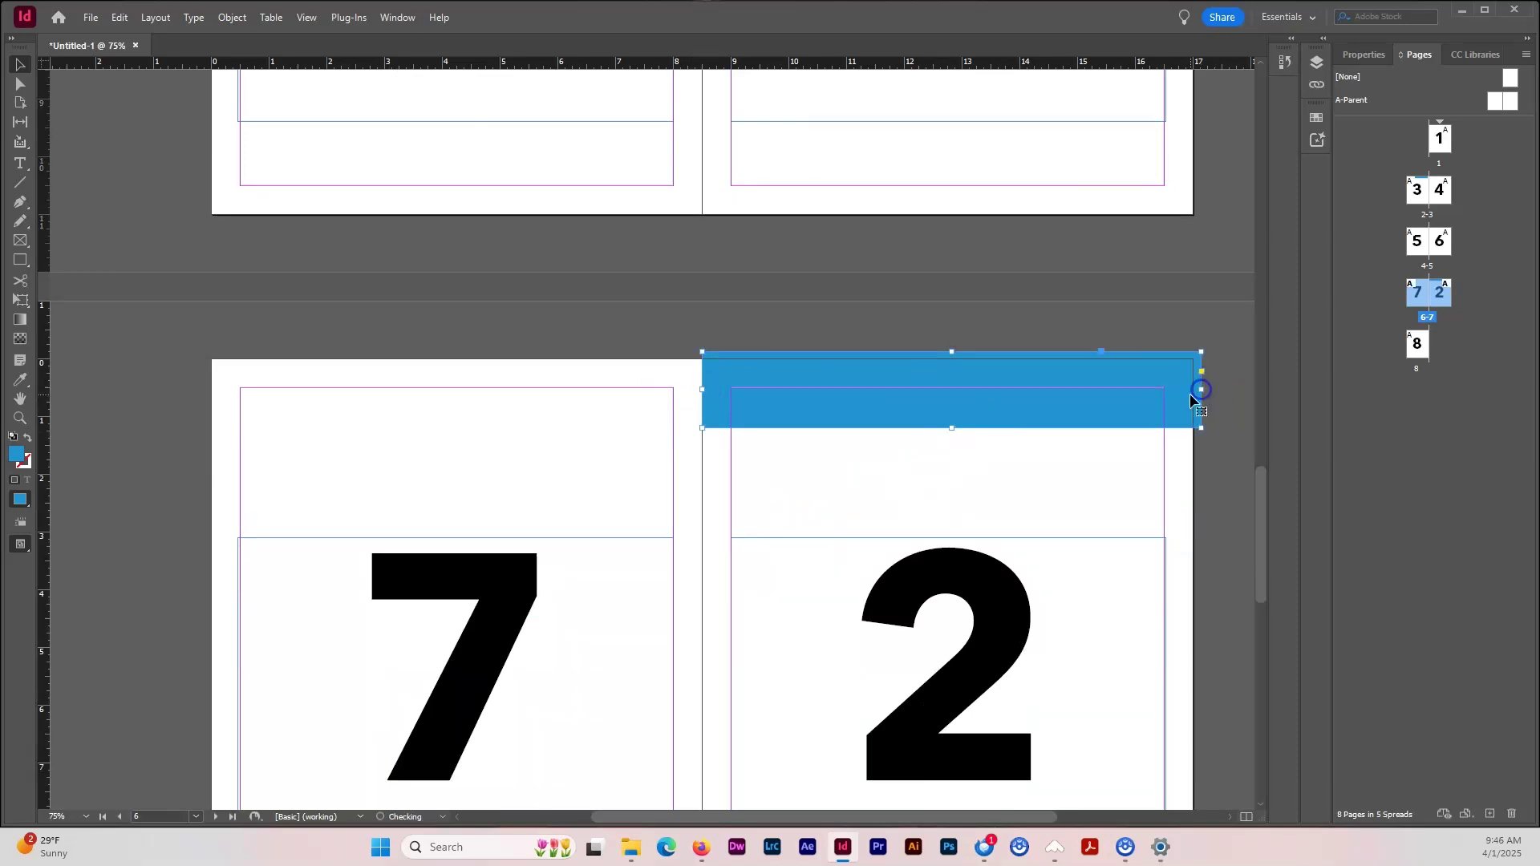
{"action": "left_click", "coordinate": [1147, 317]}
{"action": "scroll", "coordinate": [1136, 350], "scroll_direction": "up", "scroll_amount": 4}
{"action": "scroll", "coordinate": [1138, 352], "scroll_direction": "up", "scroll_amount": 10}
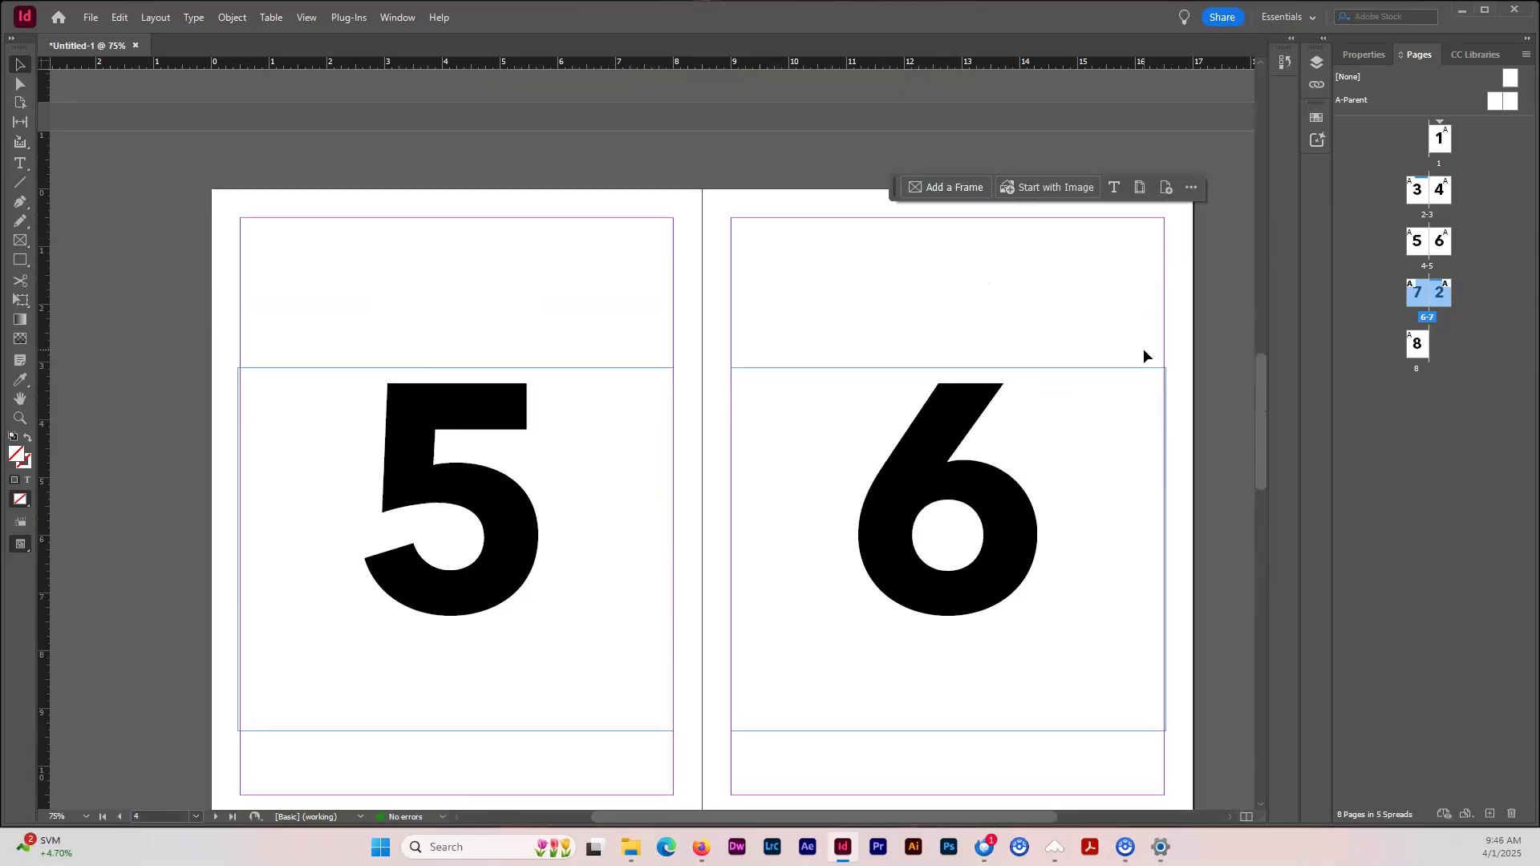
{"action": "scroll", "coordinate": [1140, 357], "scroll_direction": "up", "scroll_amount": 7}
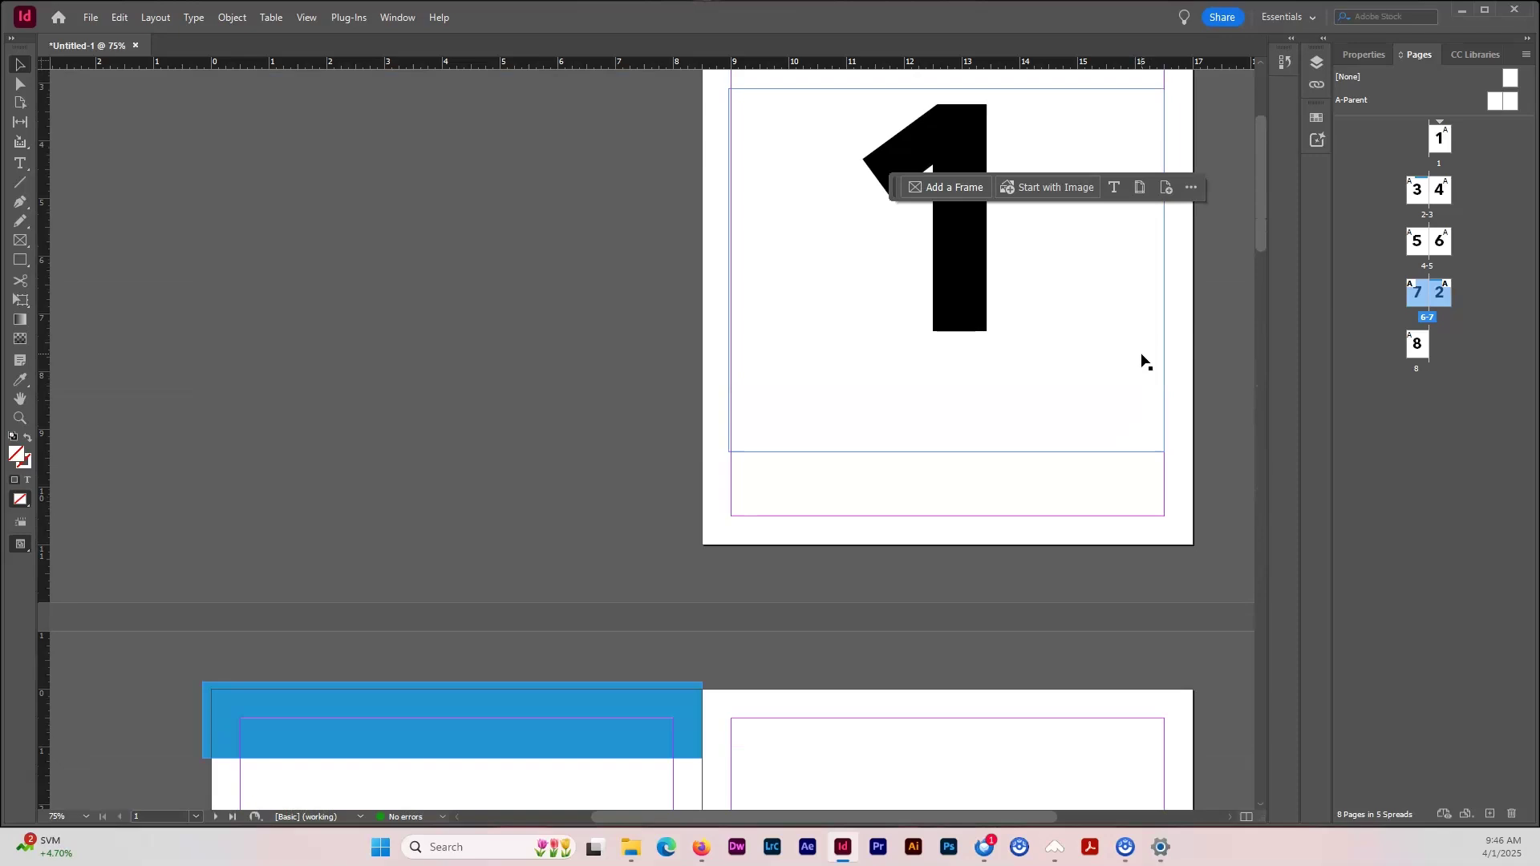
{"action": "scroll", "coordinate": [1143, 359], "scroll_direction": "down", "scroll_amount": 10}
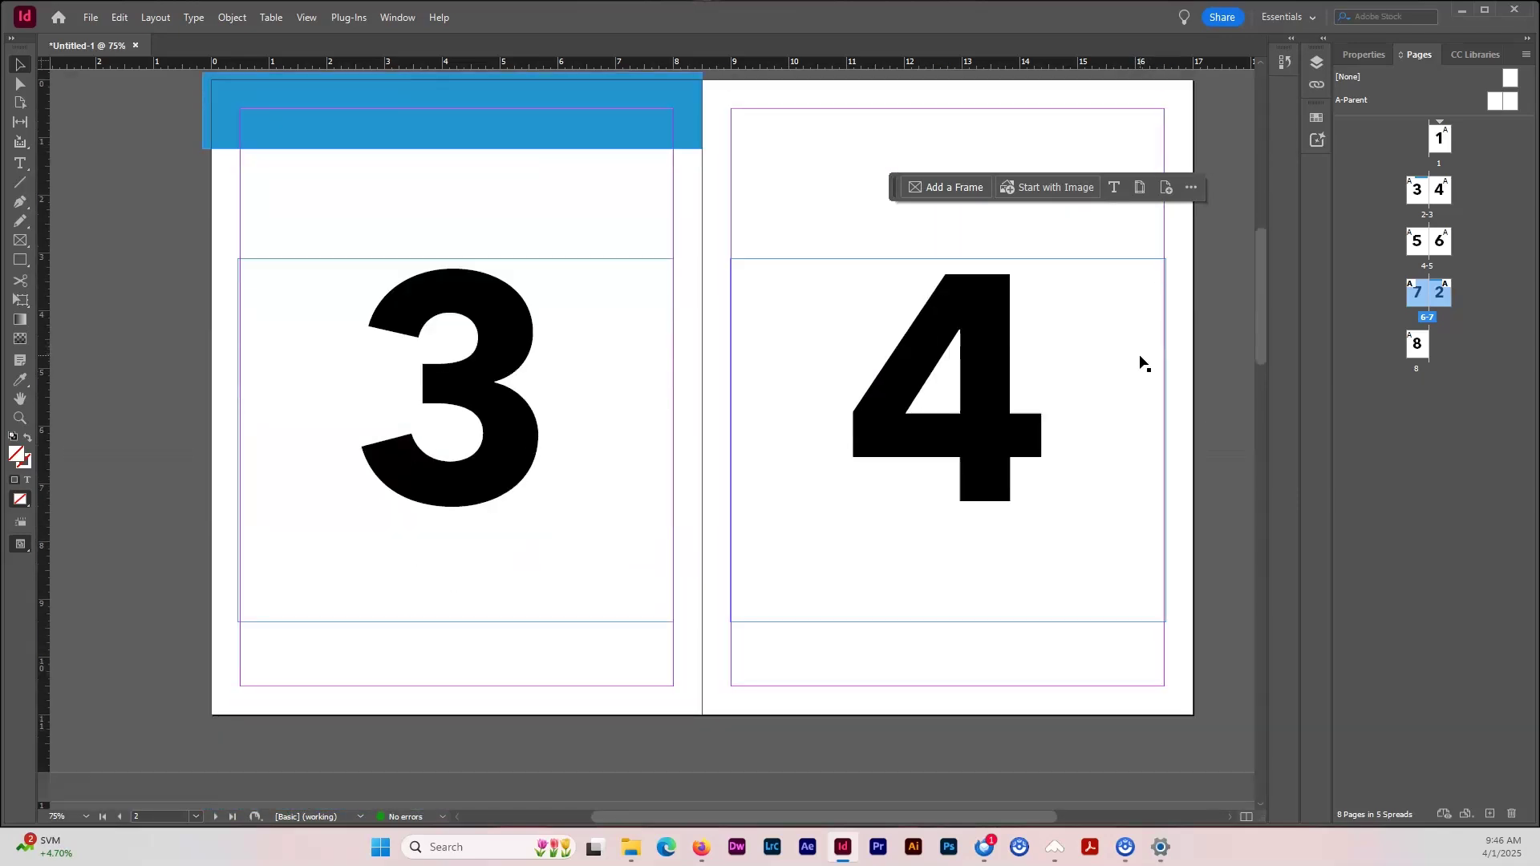
{"action": "scroll", "coordinate": [1143, 360], "scroll_direction": "up", "scroll_amount": 2}
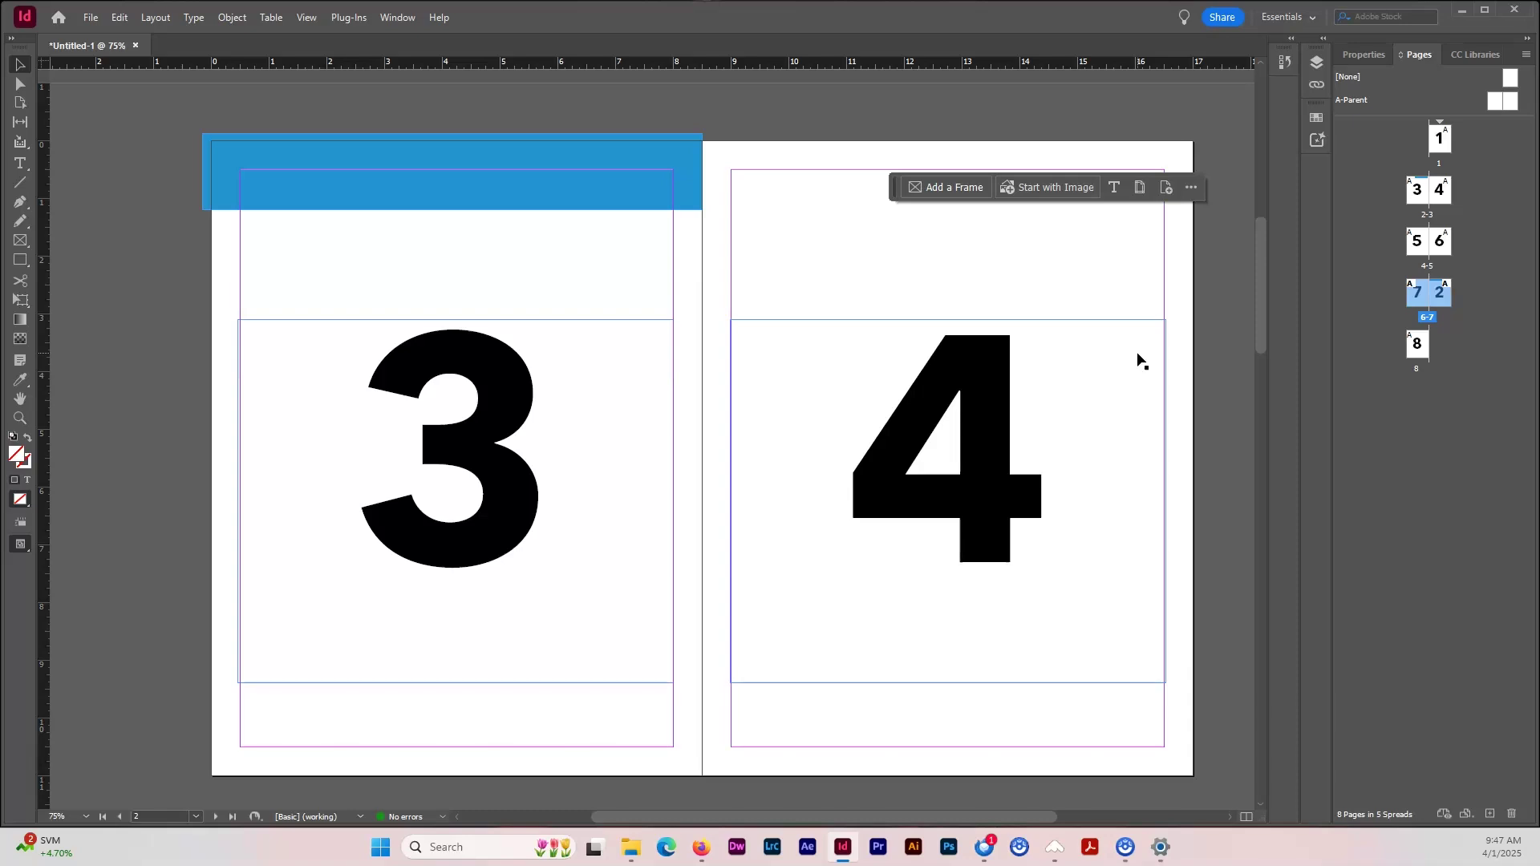
{"action": "left_click", "coordinate": [1145, 324]}
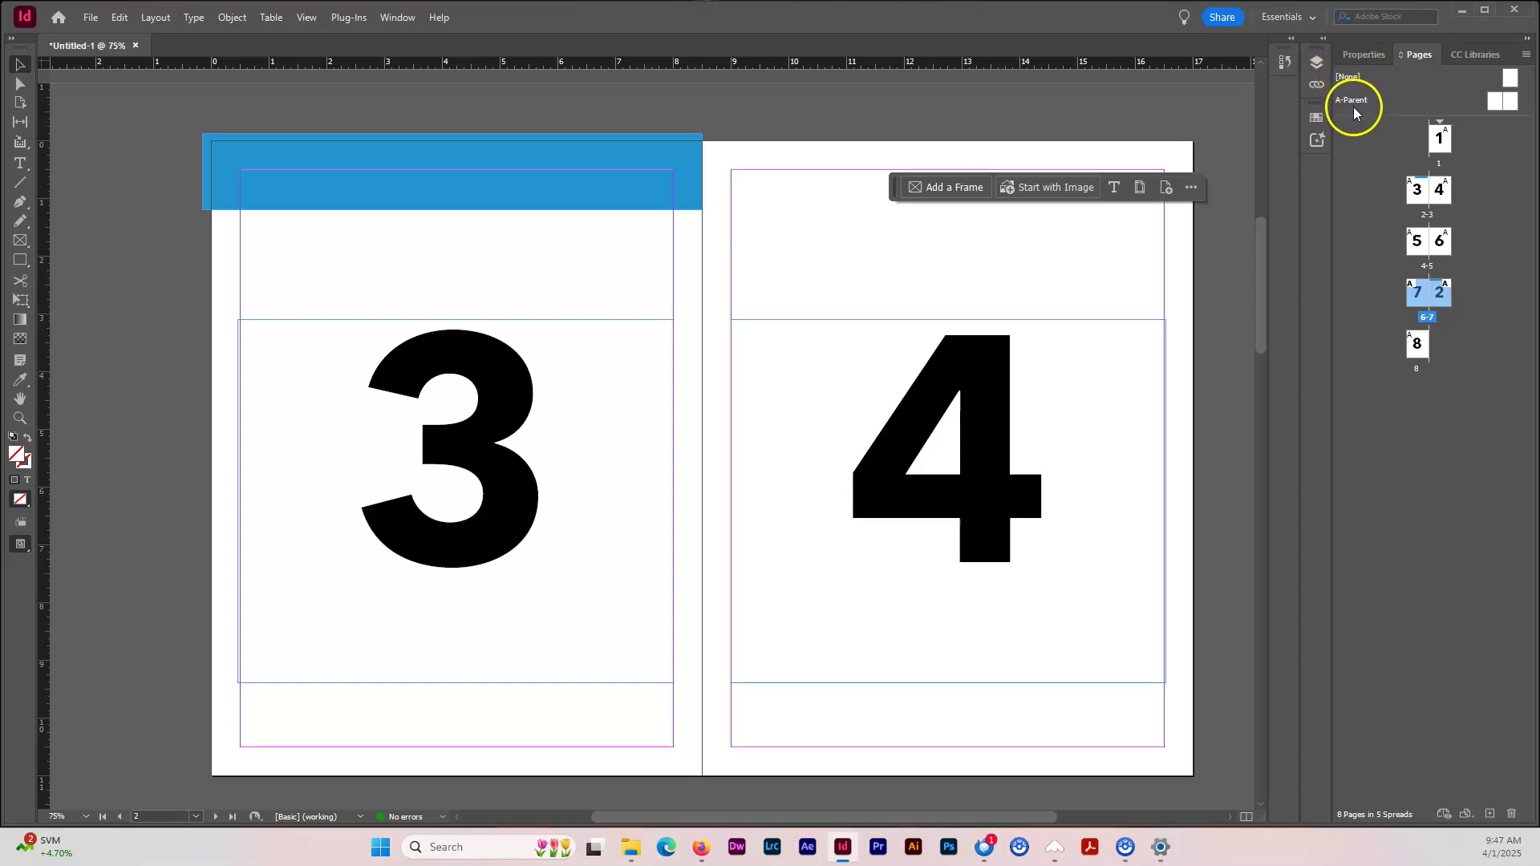
Open the A-Parent spread for editing and show both of its pages at 75% zoom
{"action": "double_click", "coordinate": [1502, 103]}
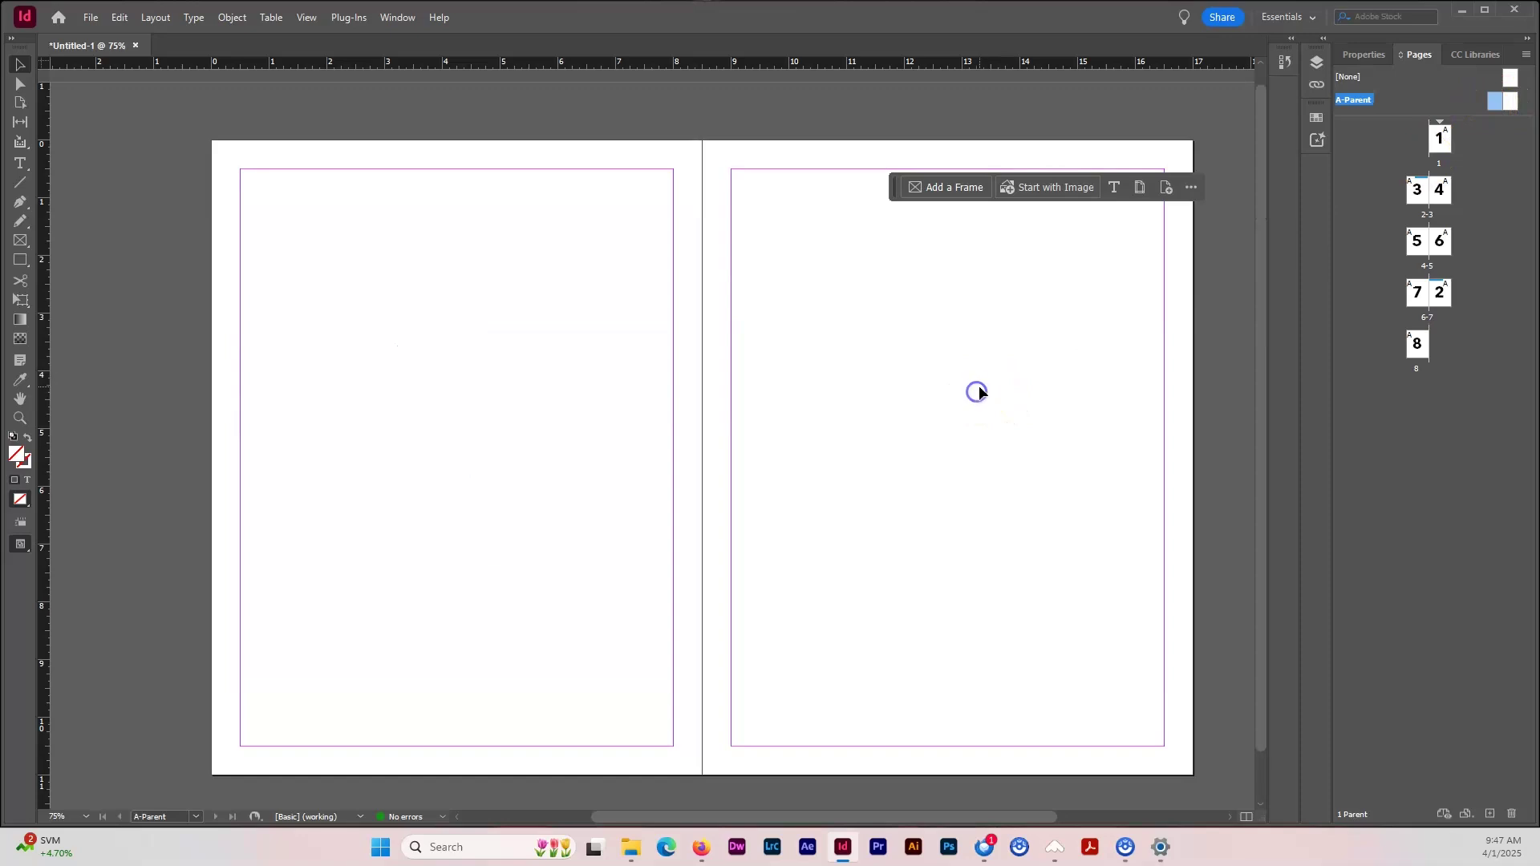
{"action": "key", "text": "ctrl+minus"}
{"action": "key", "text": "ctrl+minus"}
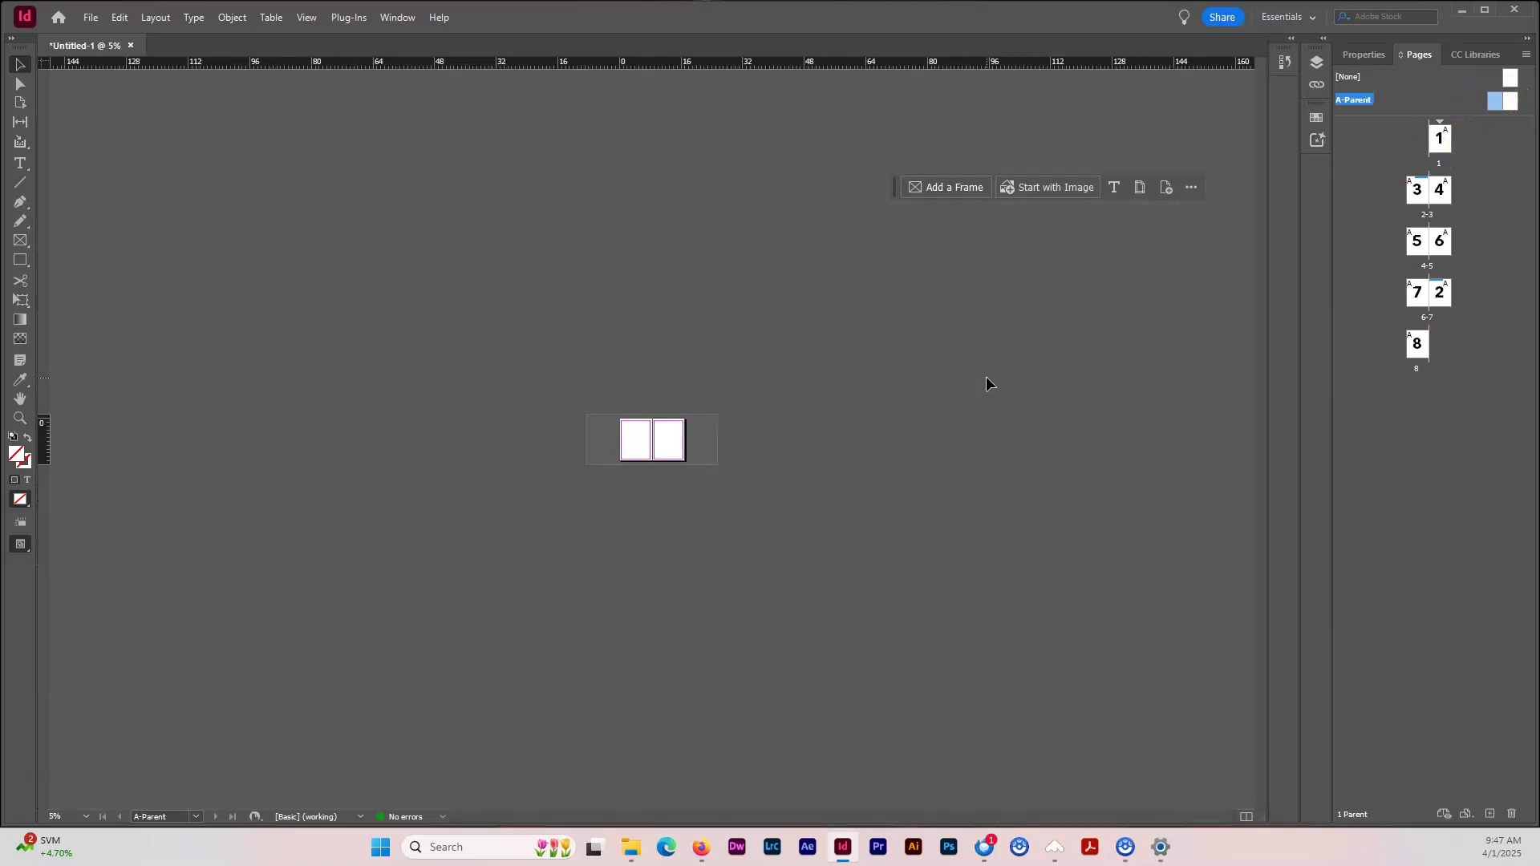
{"action": "key", "text": "ctrl+equal"}
{"action": "key", "text": "ctrl+equal"}
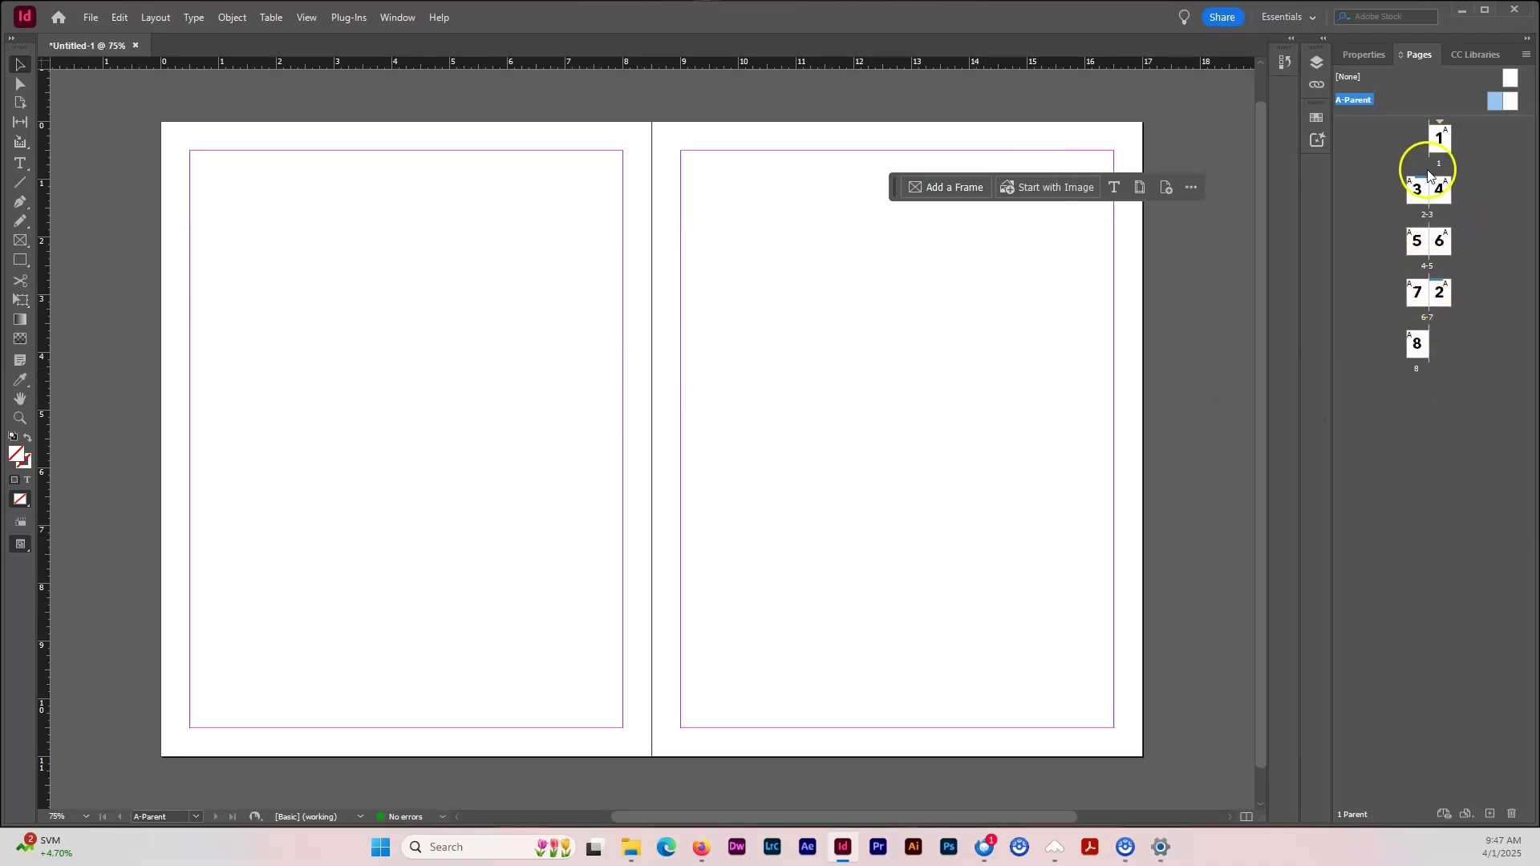
{"action": "left_click", "coordinate": [657, 239]}
{"action": "left_click", "coordinate": [20, 162]}
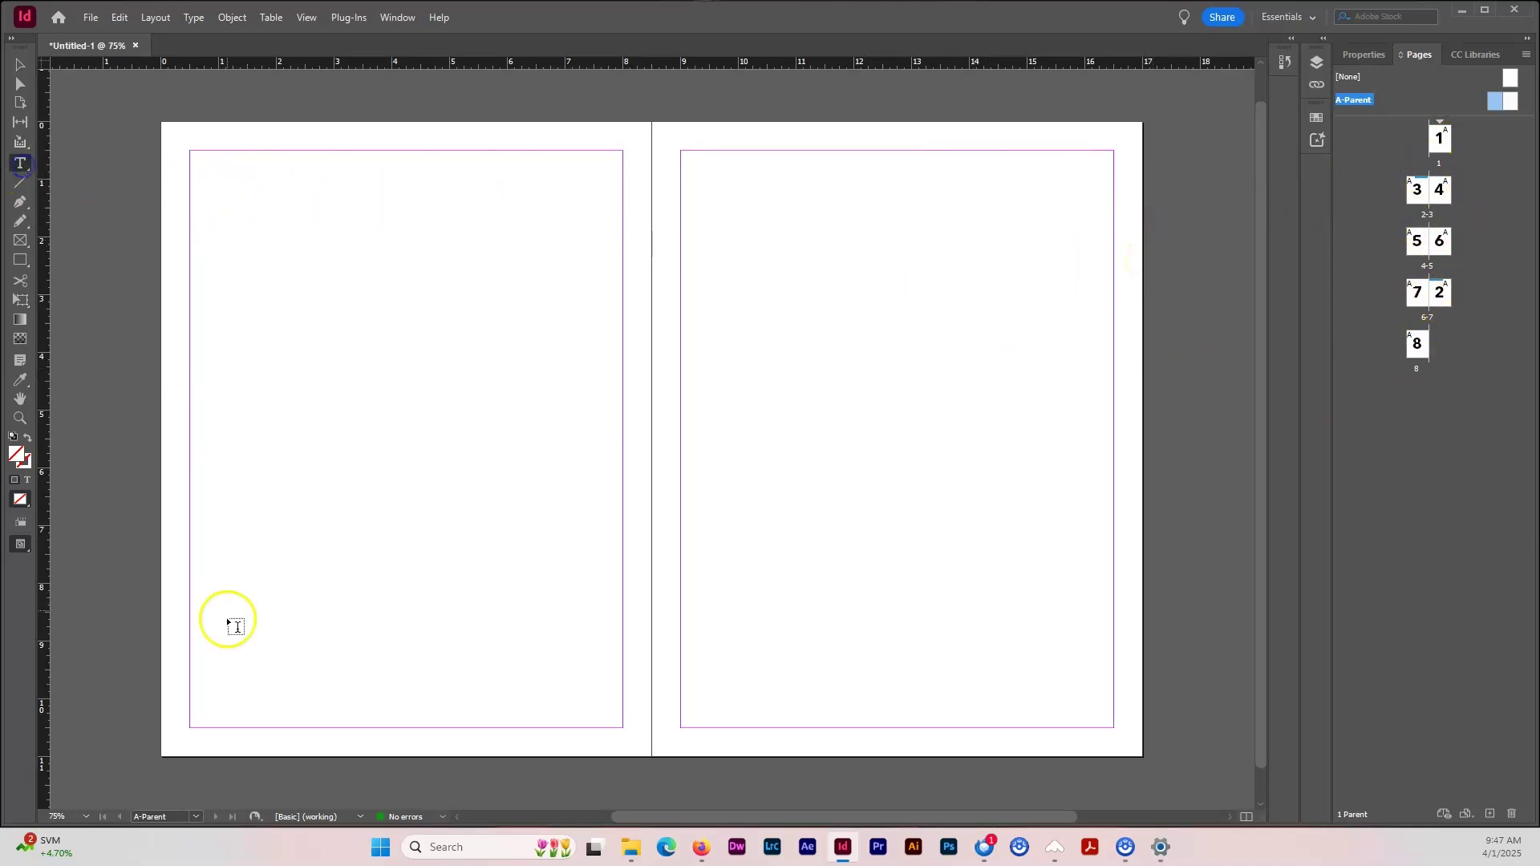
{"action": "left_click_drag", "start_coordinate": [249, 707], "coordinate": [452, 725]}
{"action": "type", "text": "www"}
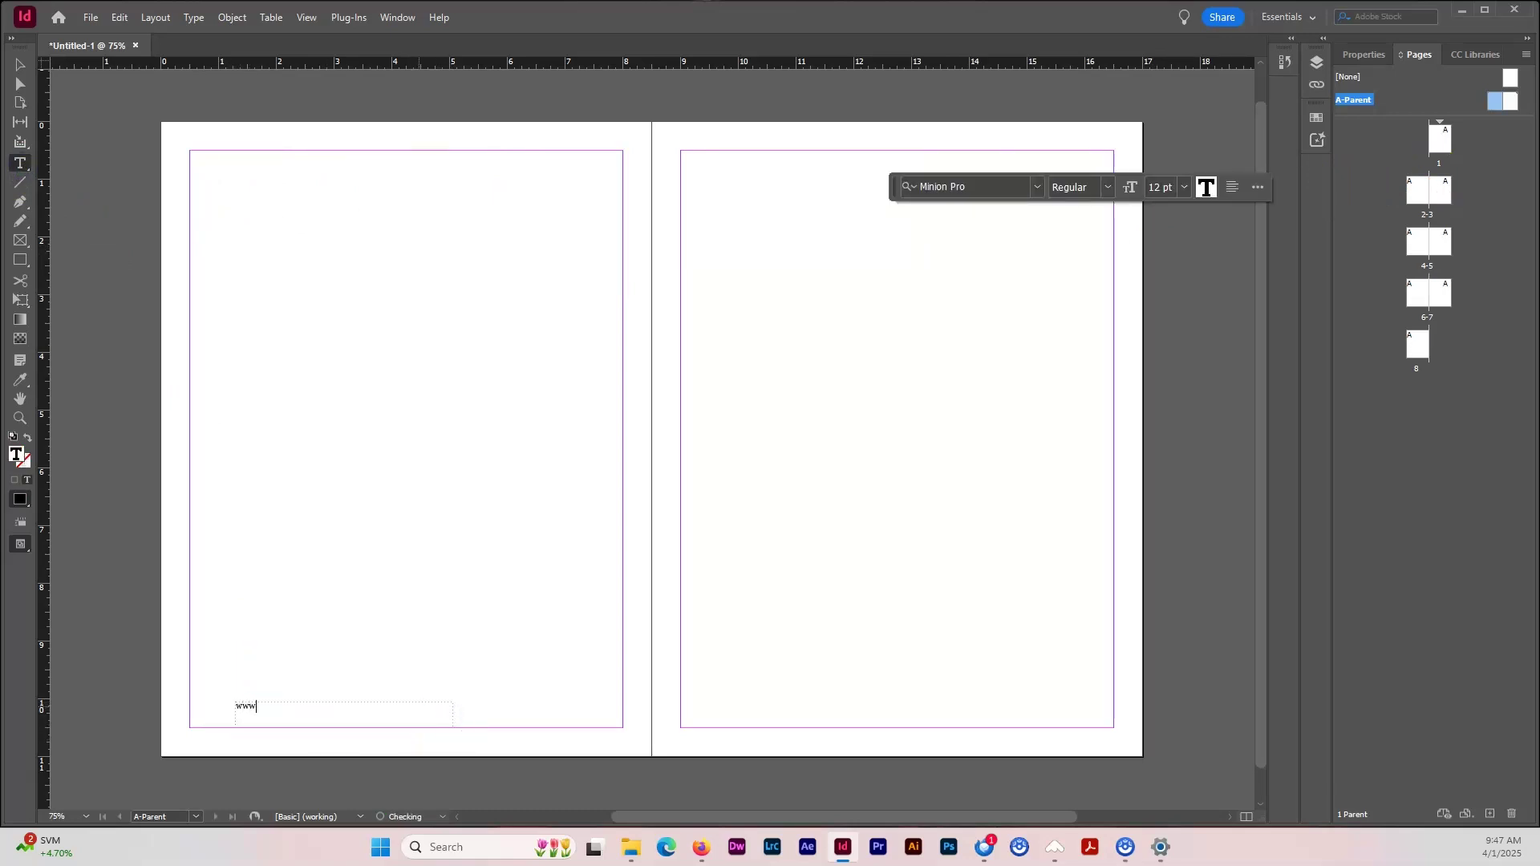
{"action": "type", "text": ".something.com"}
Set the web address text to 30 pt and shift its frame toward the centre of the page, to about X 2.66 in
{"action": "triple_click", "coordinate": [419, 711]}
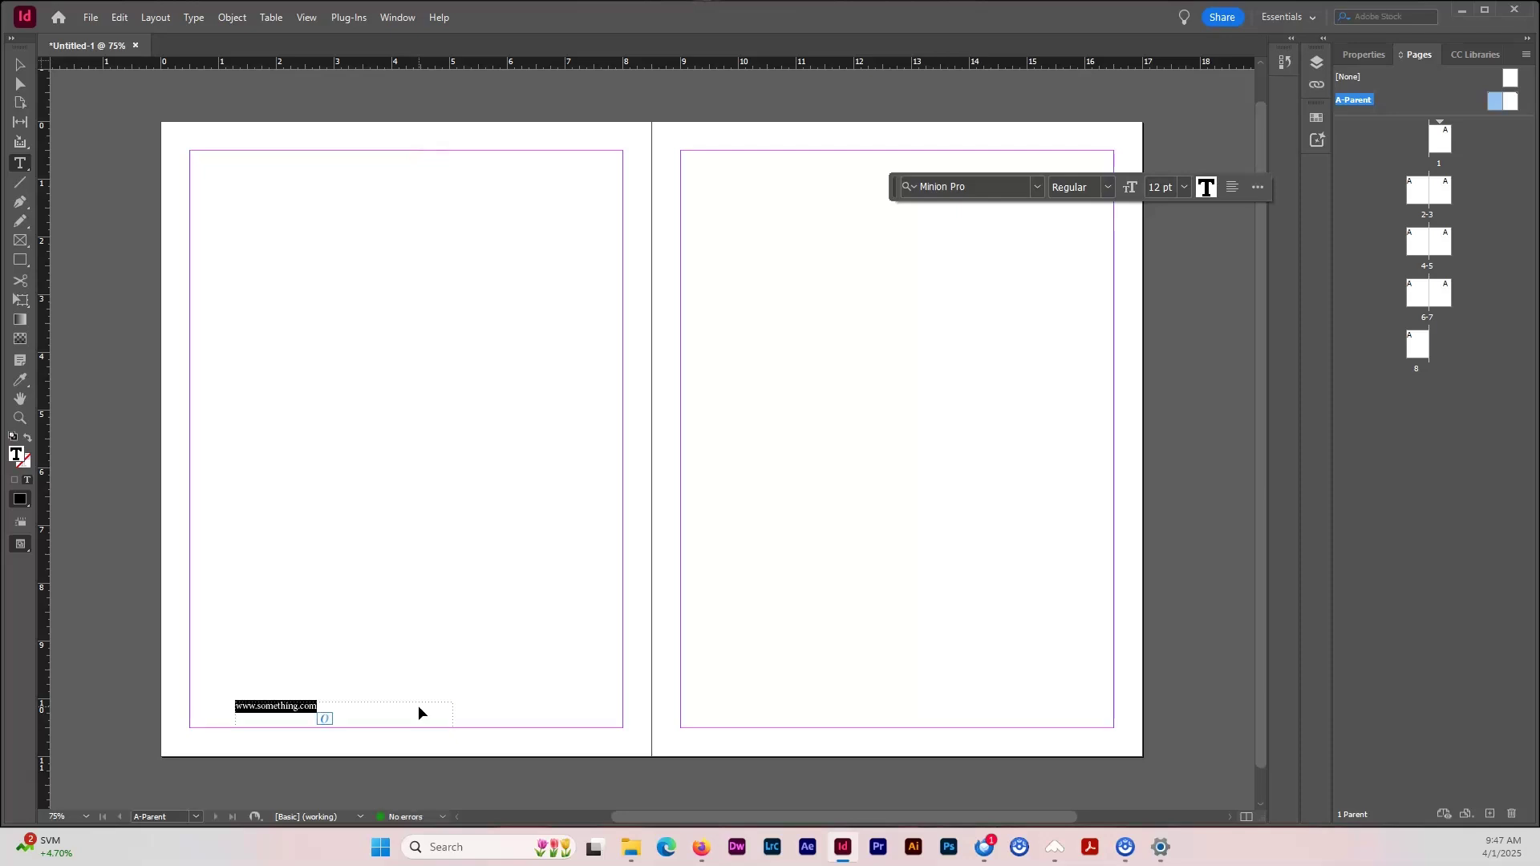
{"action": "left_click", "coordinate": [1363, 55]}
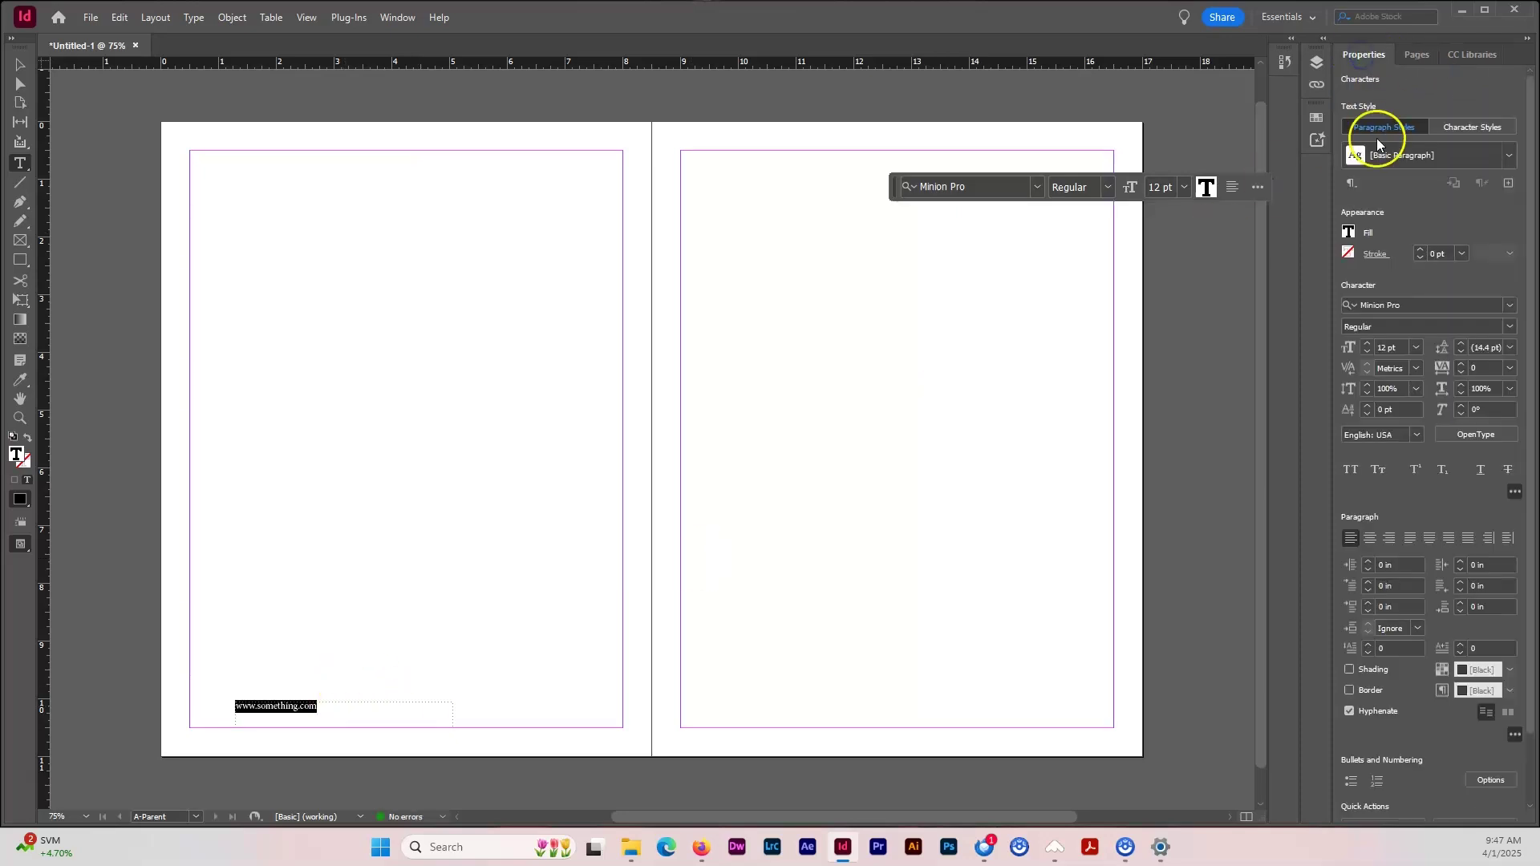
{"action": "left_click_drag", "start_coordinate": [1368, 343], "coordinate": [1366, 348]}
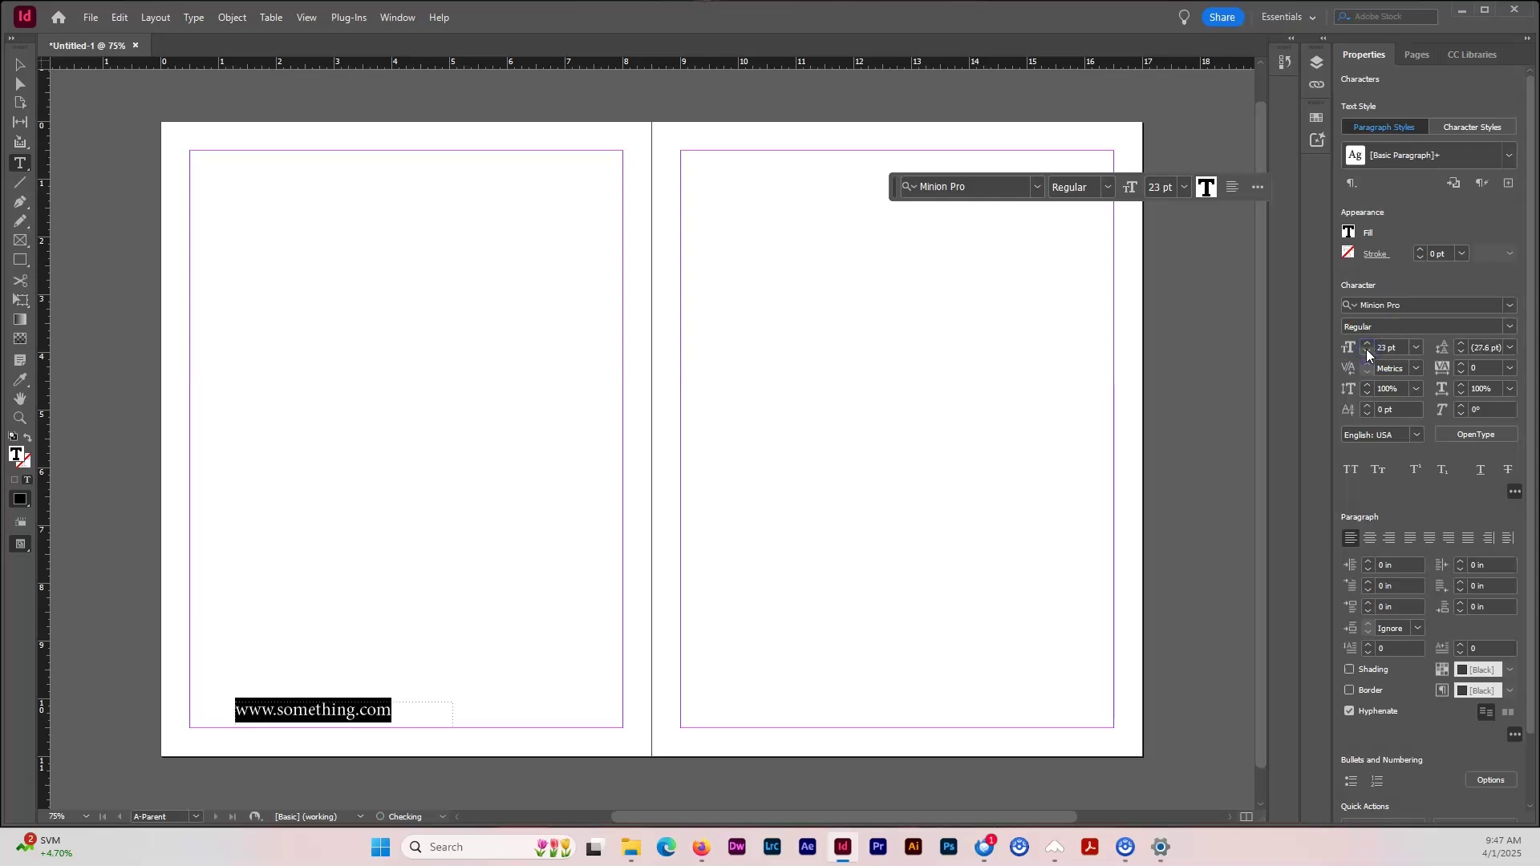
{"action": "left_click_drag", "start_coordinate": [1368, 348], "coordinate": [1367, 347]}
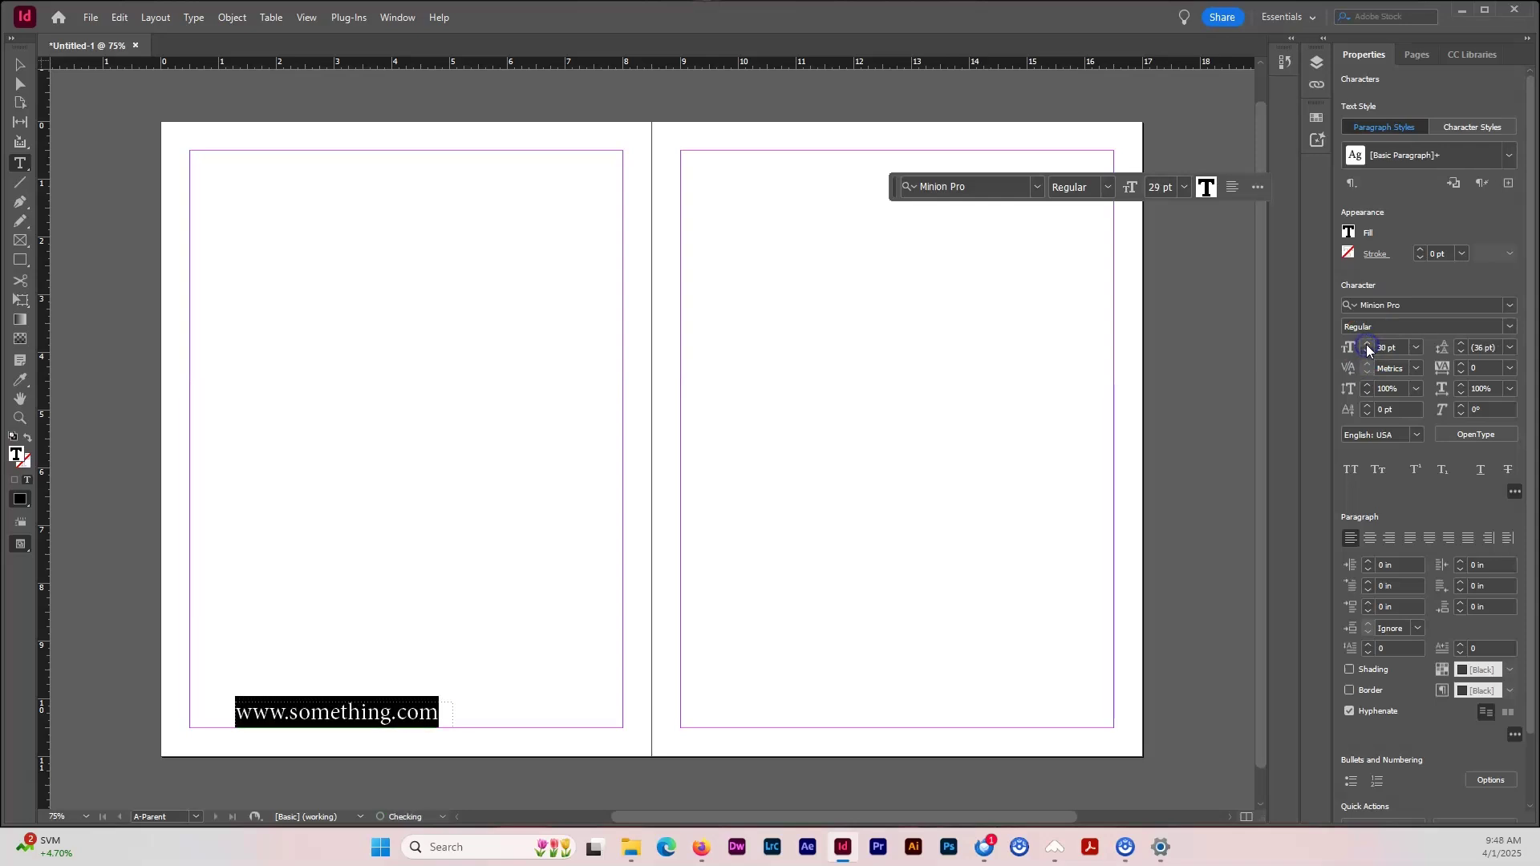
{"action": "left_click", "coordinate": [19, 71]}
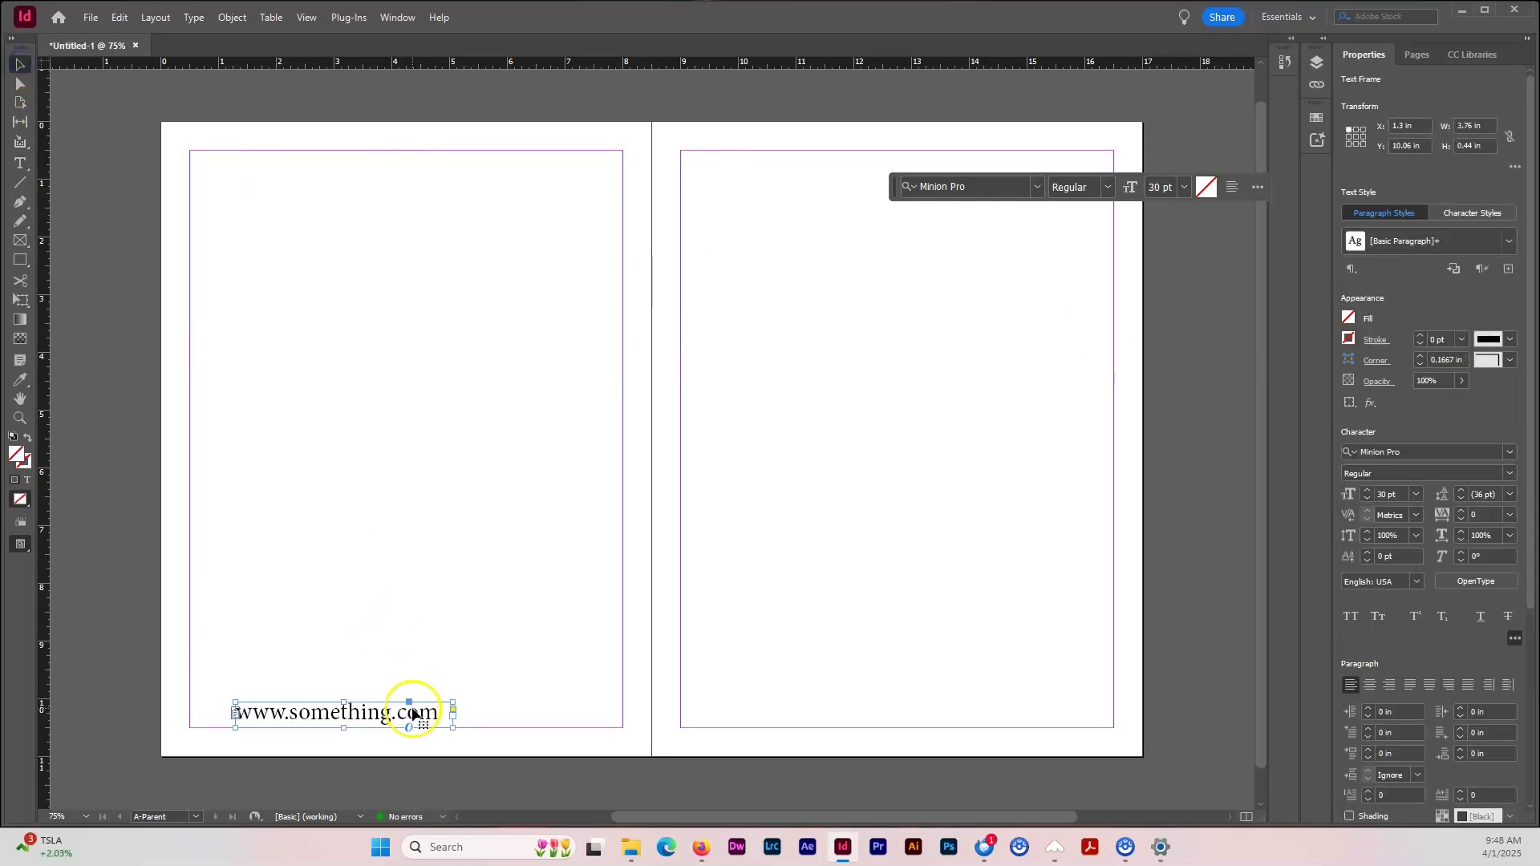
{"action": "left_click_drag", "start_coordinate": [411, 710], "coordinate": [491, 710]}
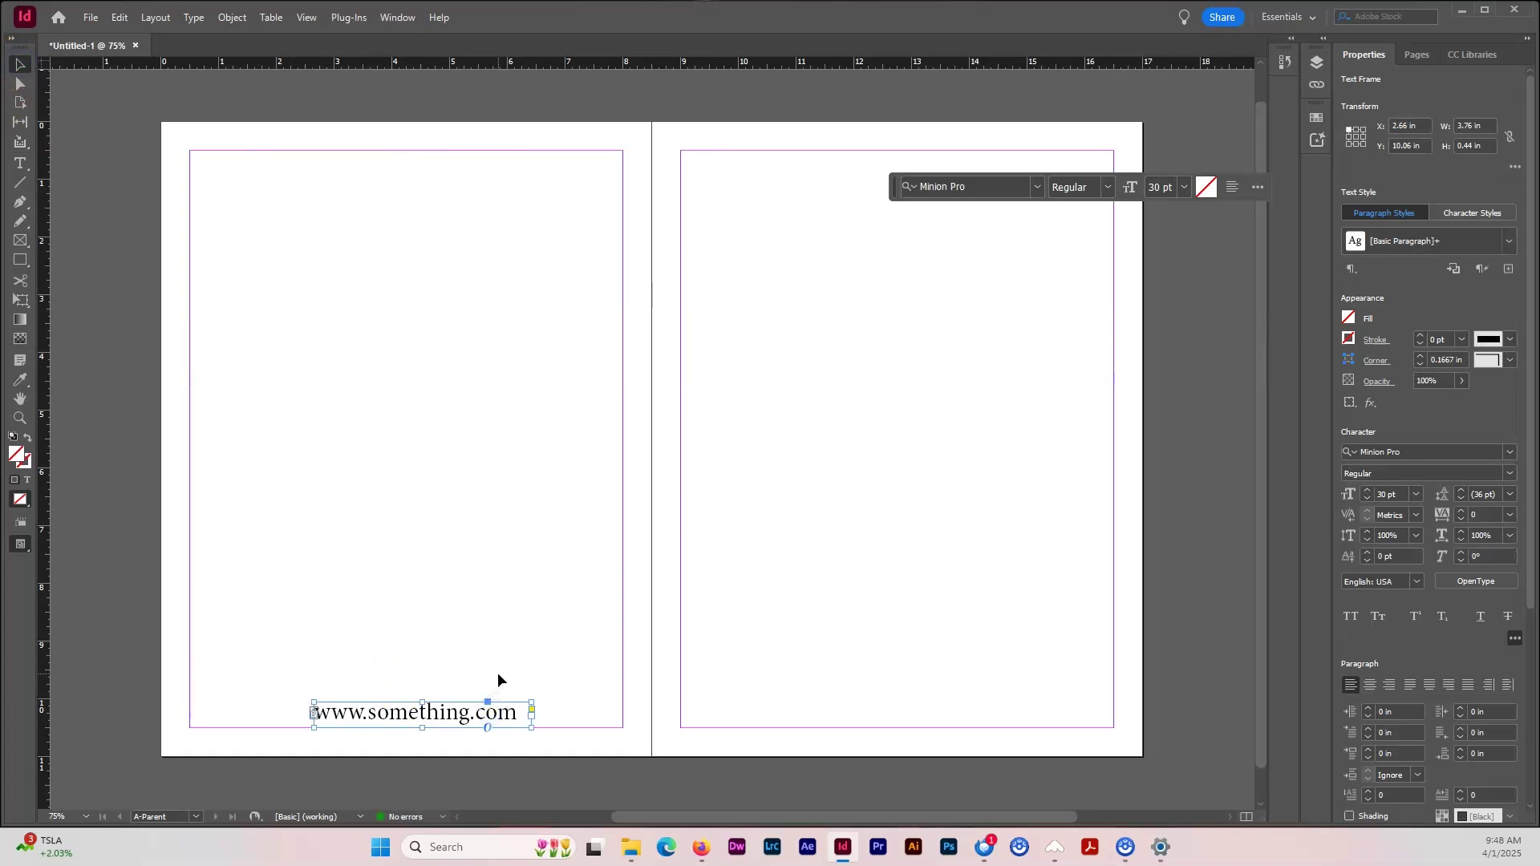
Duplicate the web address frame to the matching spot on the right parent page and replace its text with a phone number
{"action": "key", "text": "ctrl+v"}
{"action": "left_click_drag", "start_coordinate": [719, 436], "coordinate": [973, 711]}
{"action": "double_click", "coordinate": [952, 711]}
{"action": "key", "text": "ctrl+a"}
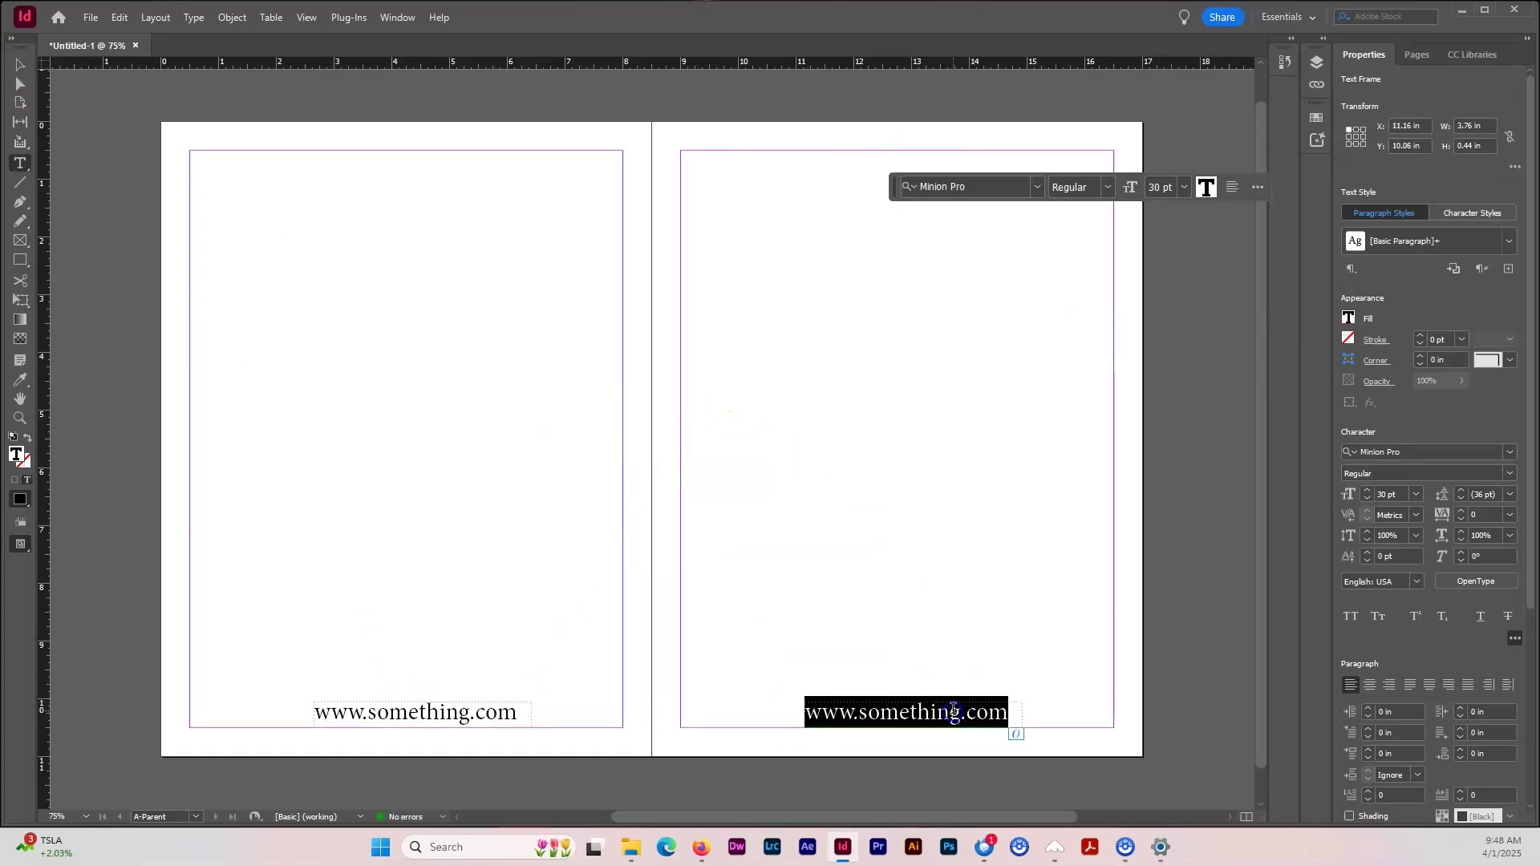
{"action": "type", "text": "989"}
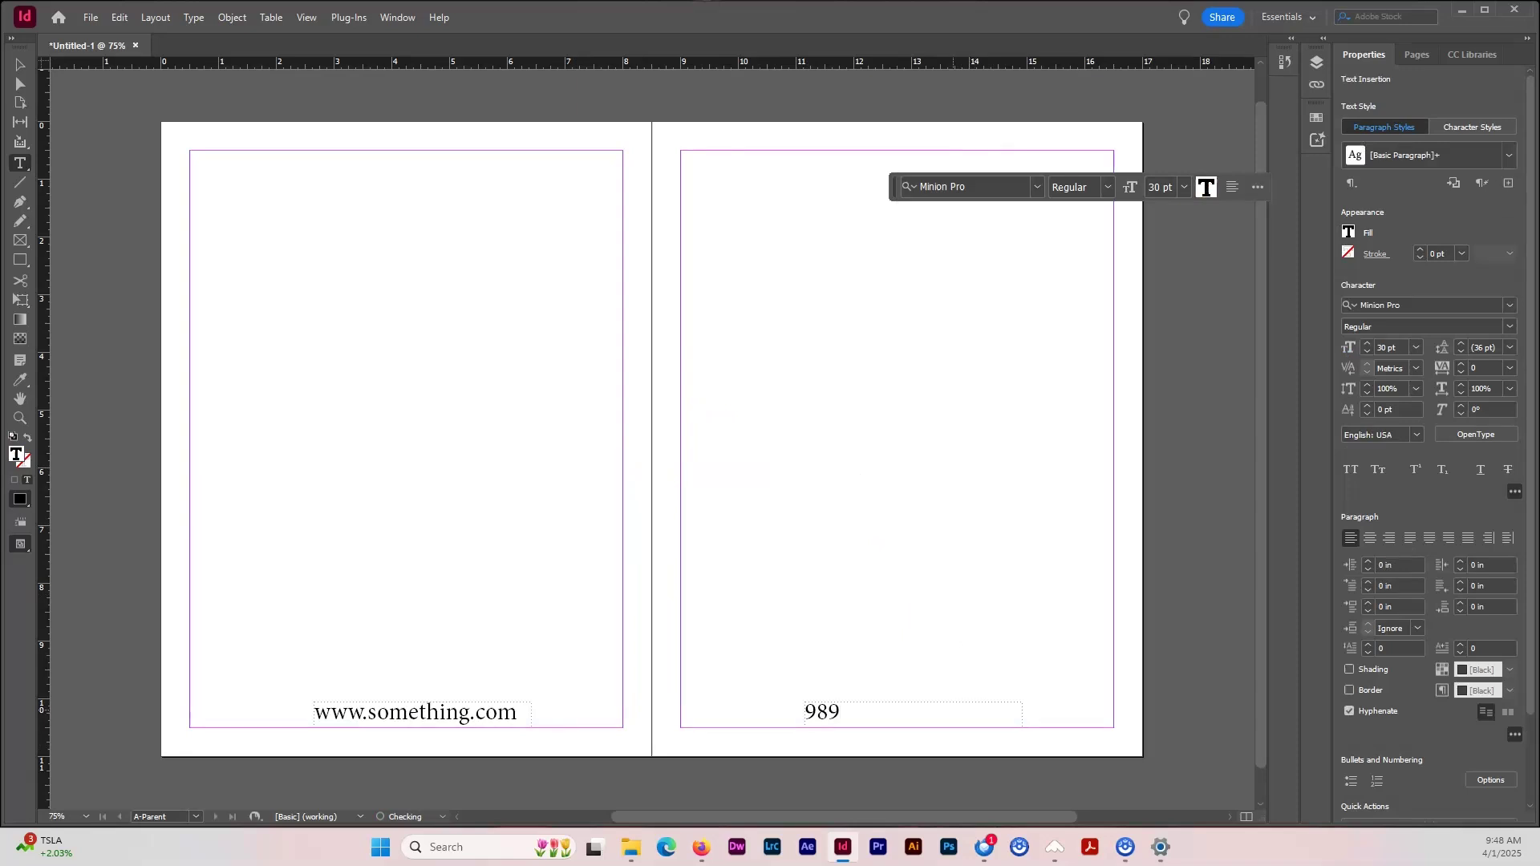
{"action": "type", "text": ".123.4567"}
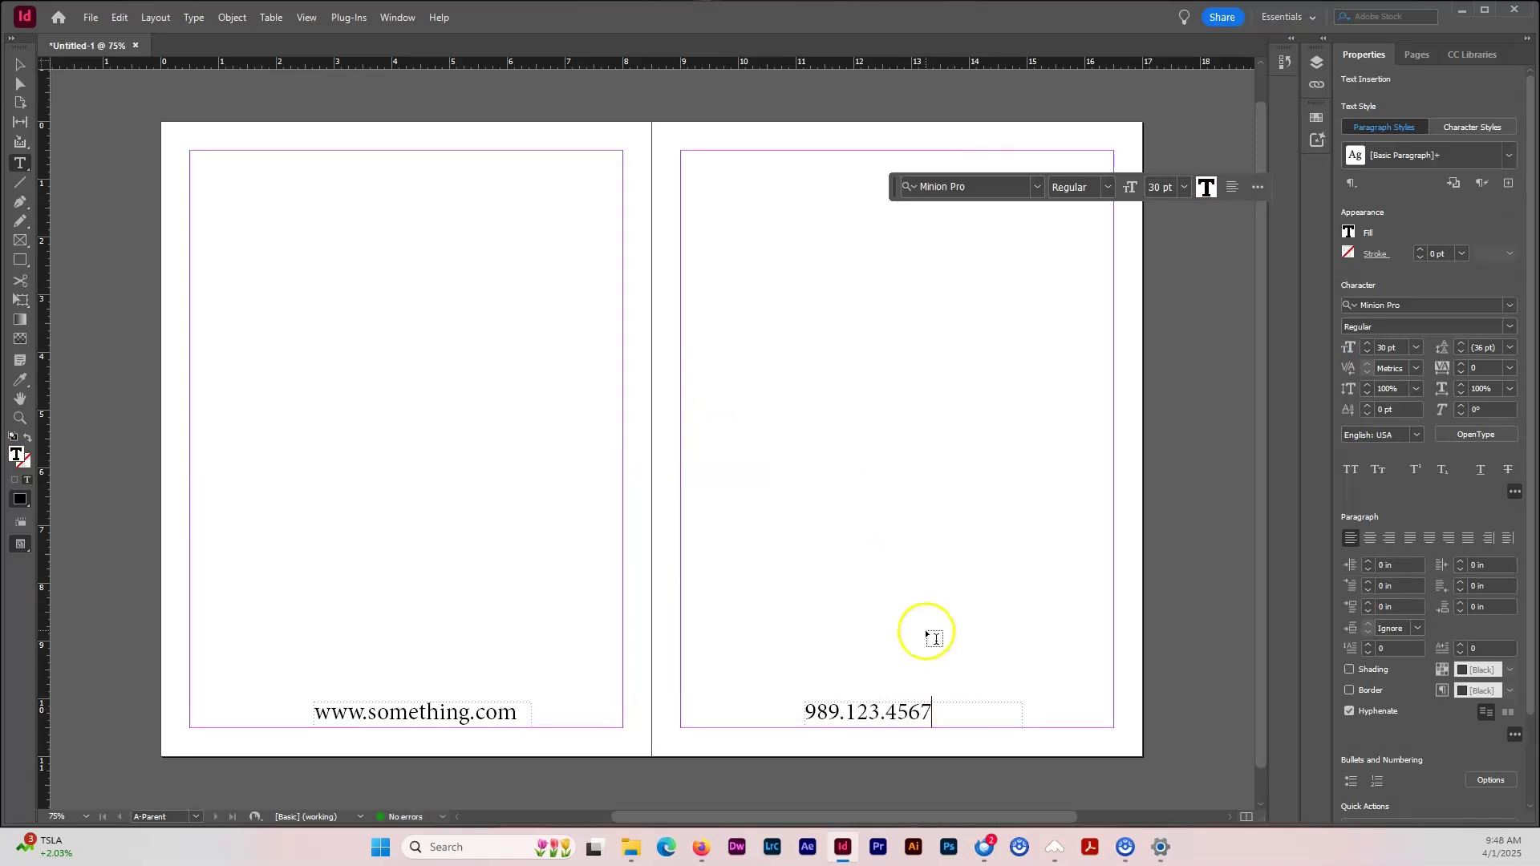
{"action": "left_click", "coordinate": [20, 65]}
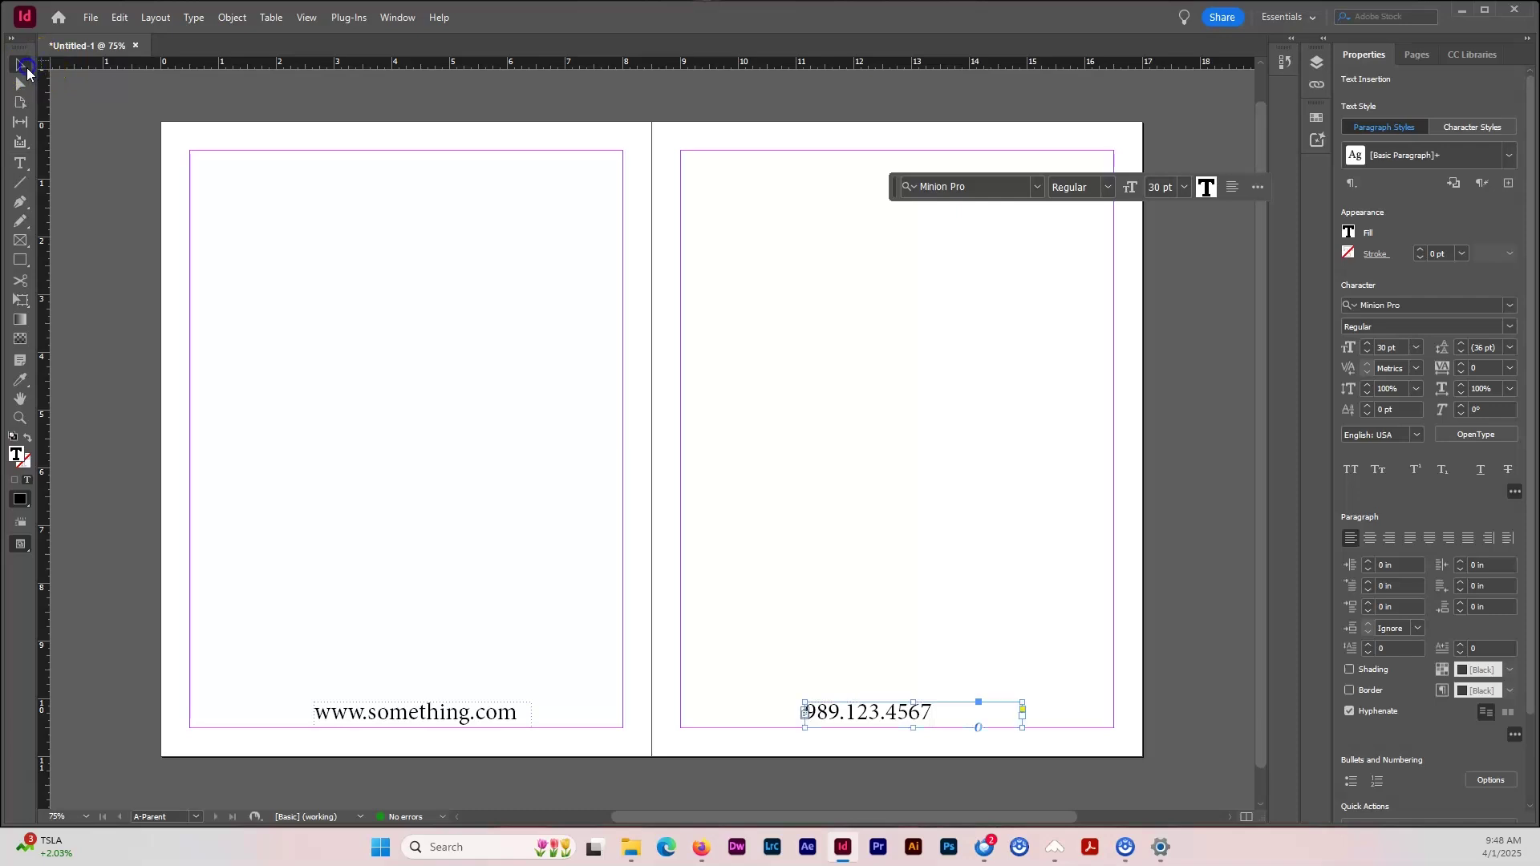
{"action": "left_click", "coordinate": [826, 474]}
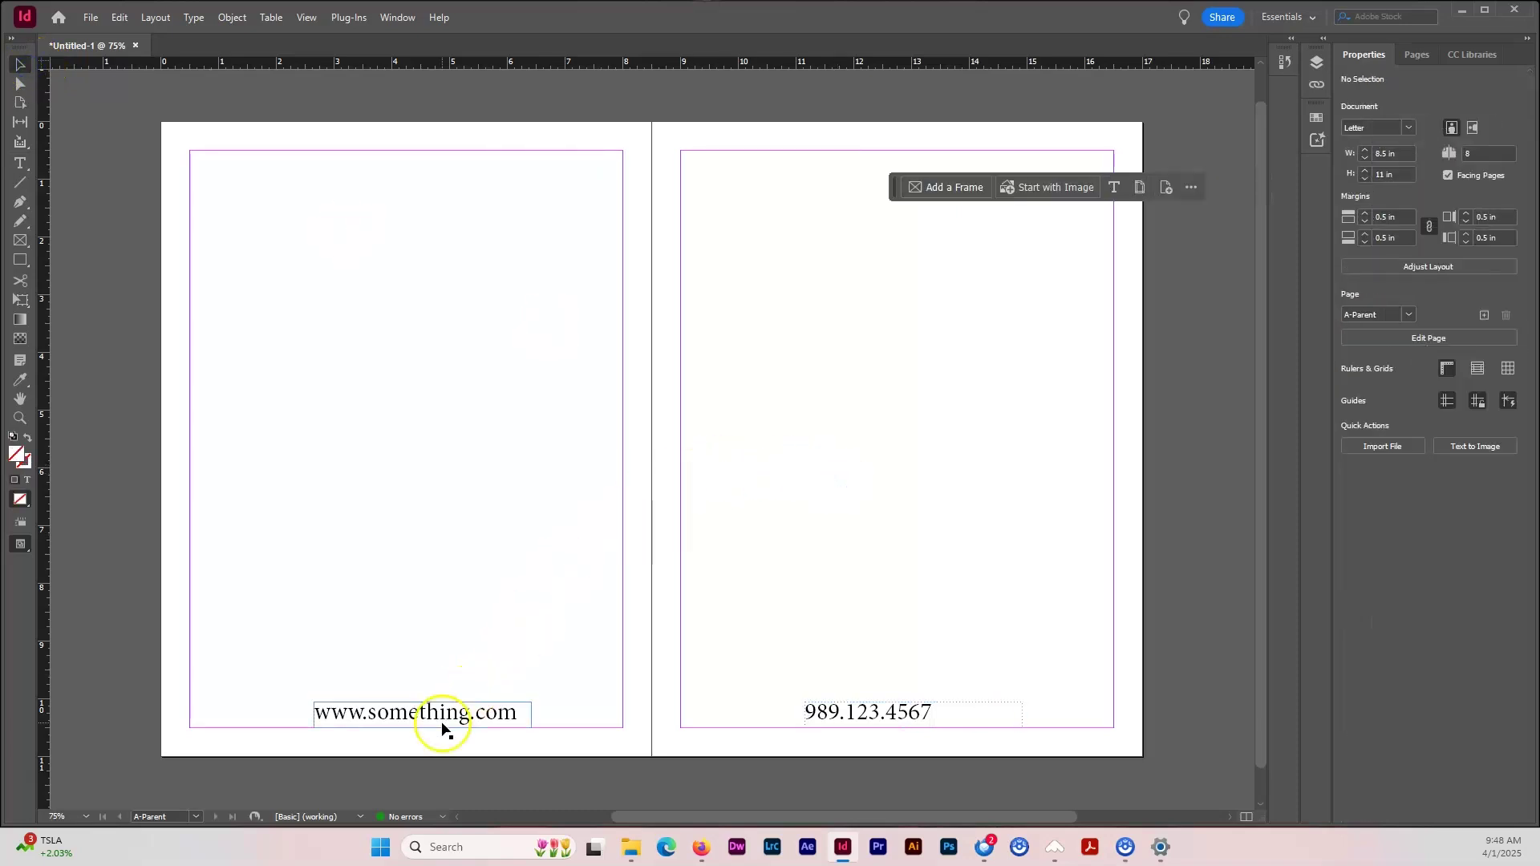
{"action": "left_click", "coordinate": [719, 542]}
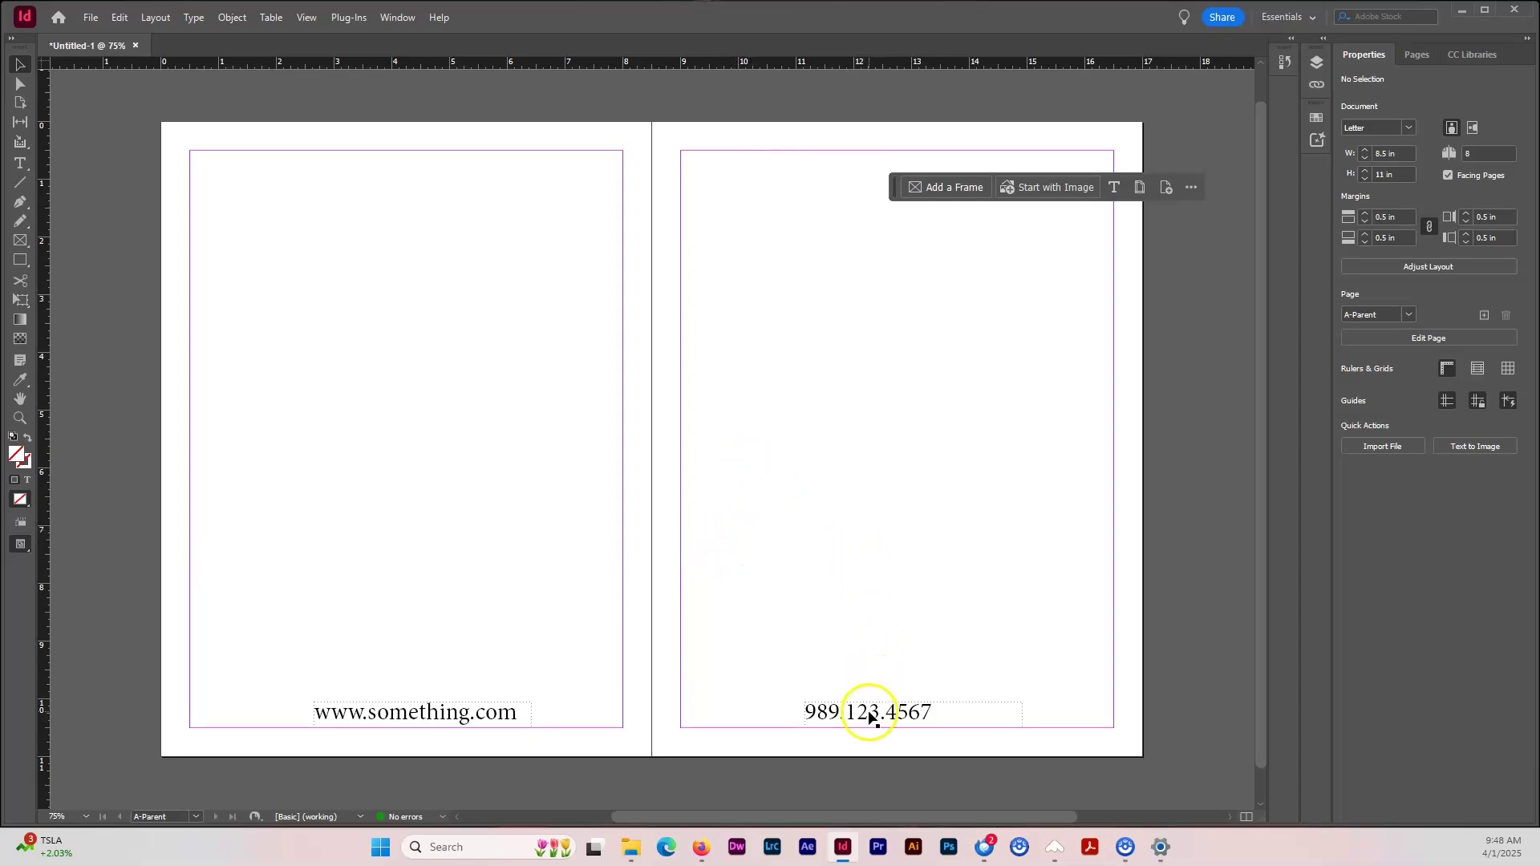
Check the parent footer text on the document pages, from page 1 through the spreads to page 8
{"action": "left_click", "coordinate": [1417, 54]}
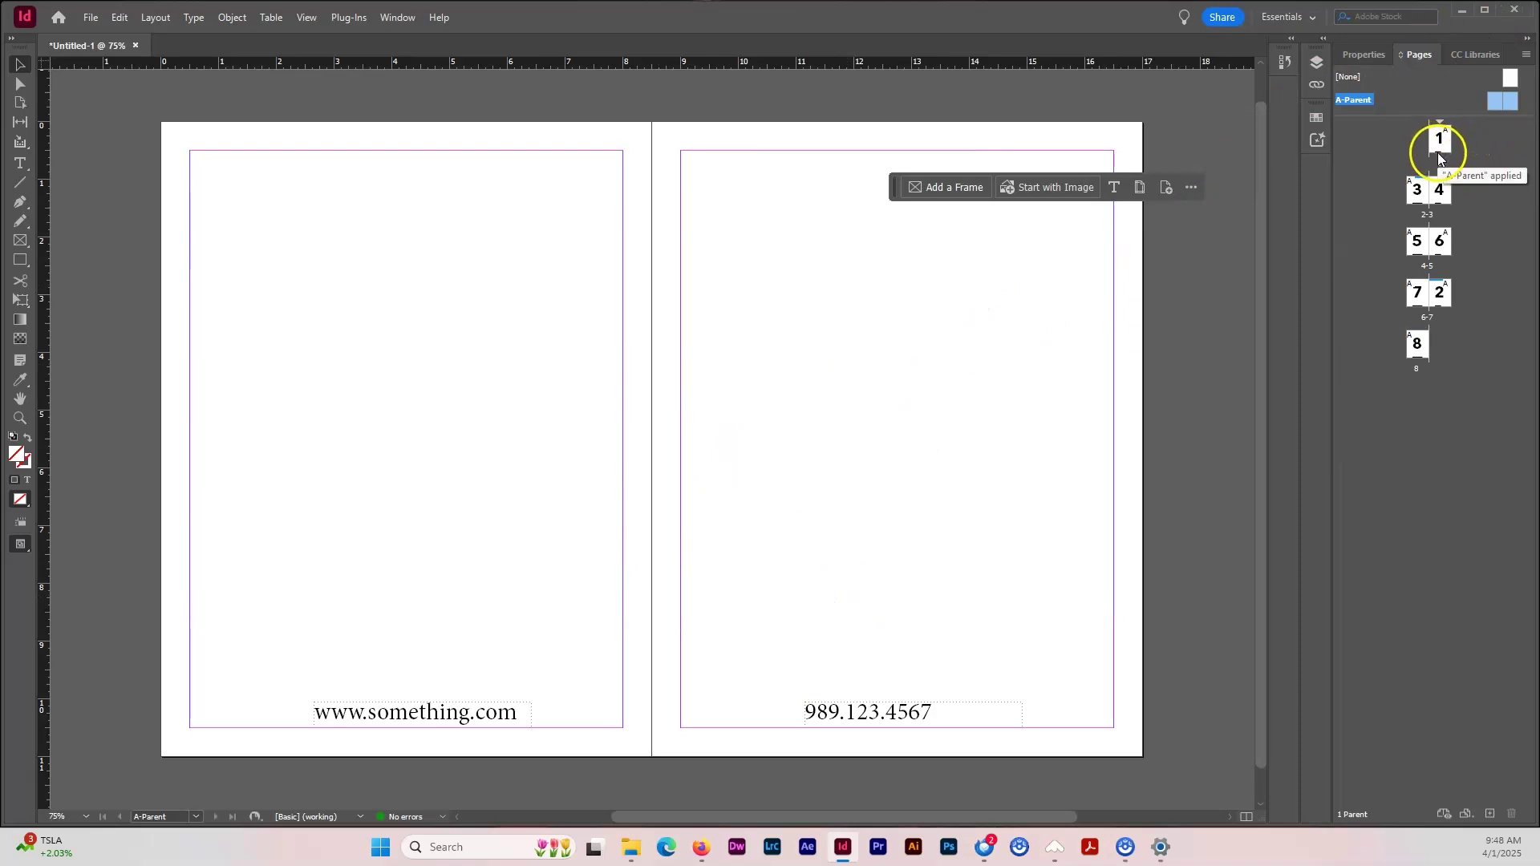
{"action": "left_click", "coordinate": [1424, 198]}
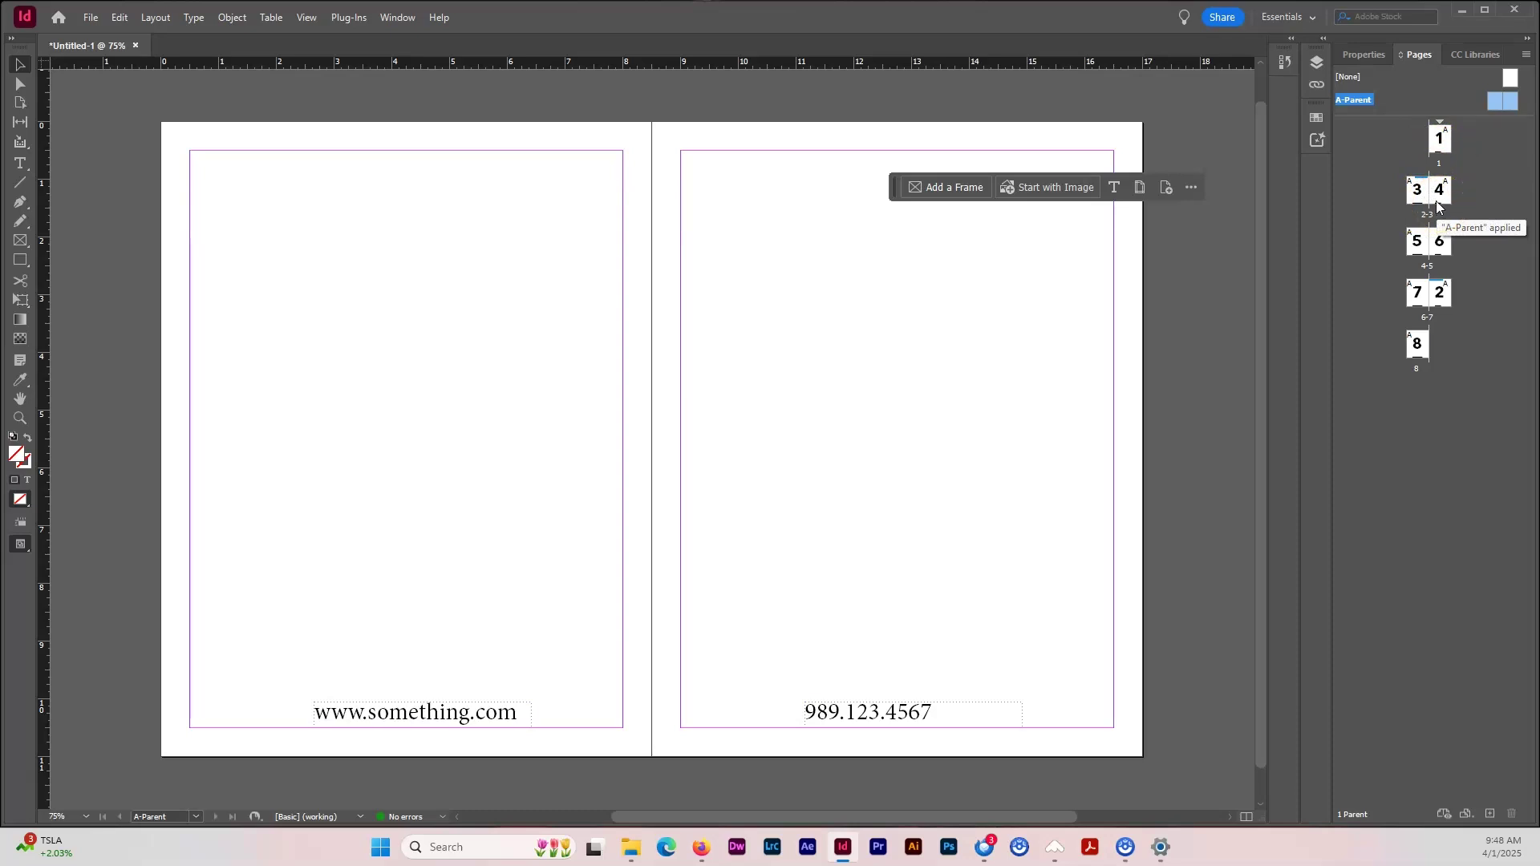
{"action": "left_click", "coordinate": [1447, 135]}
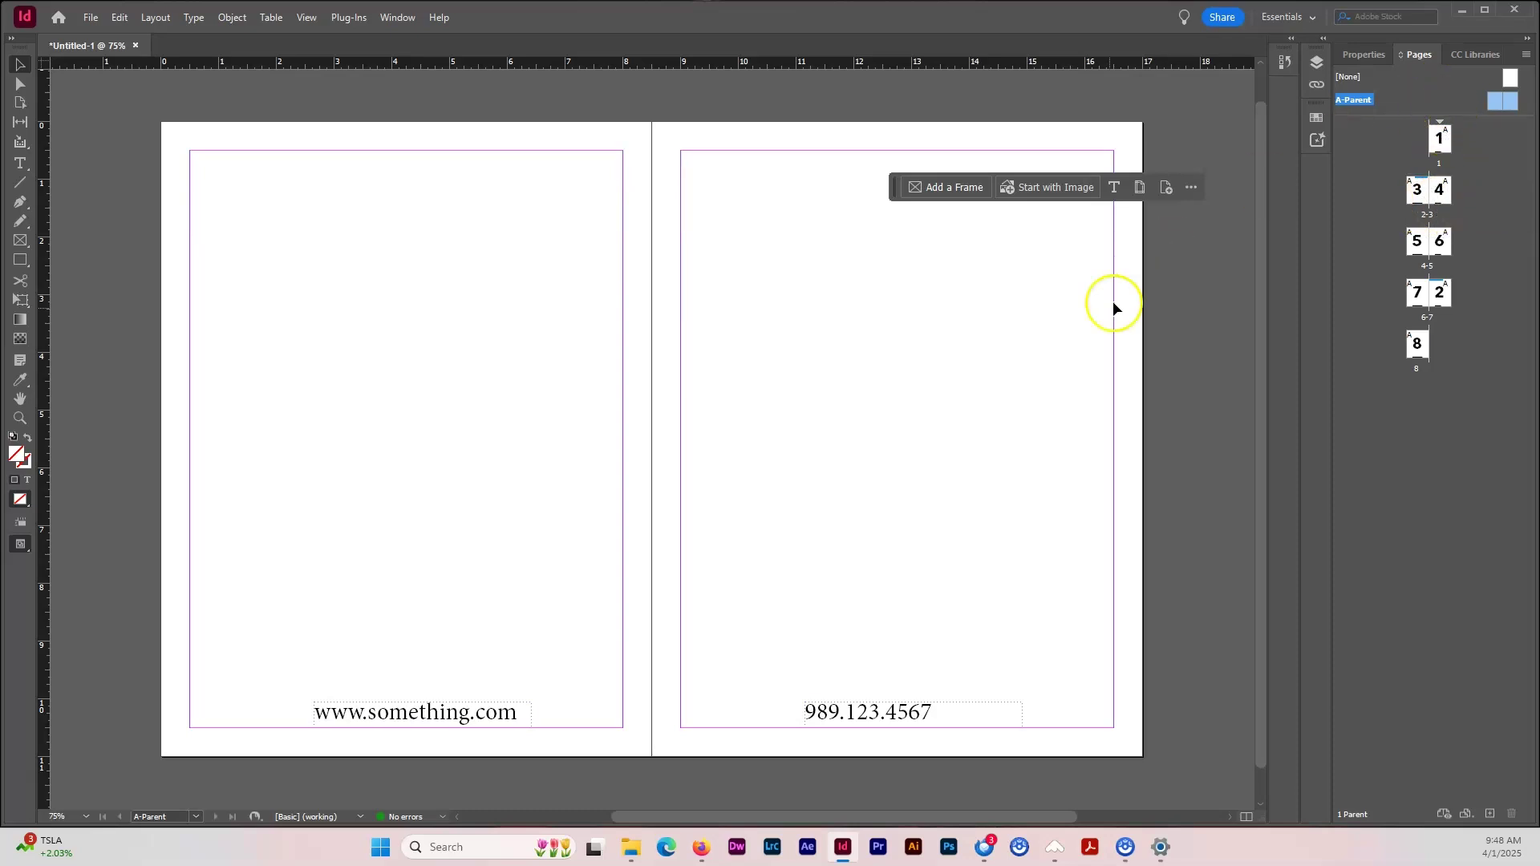
{"action": "double_click", "coordinate": [1442, 141]}
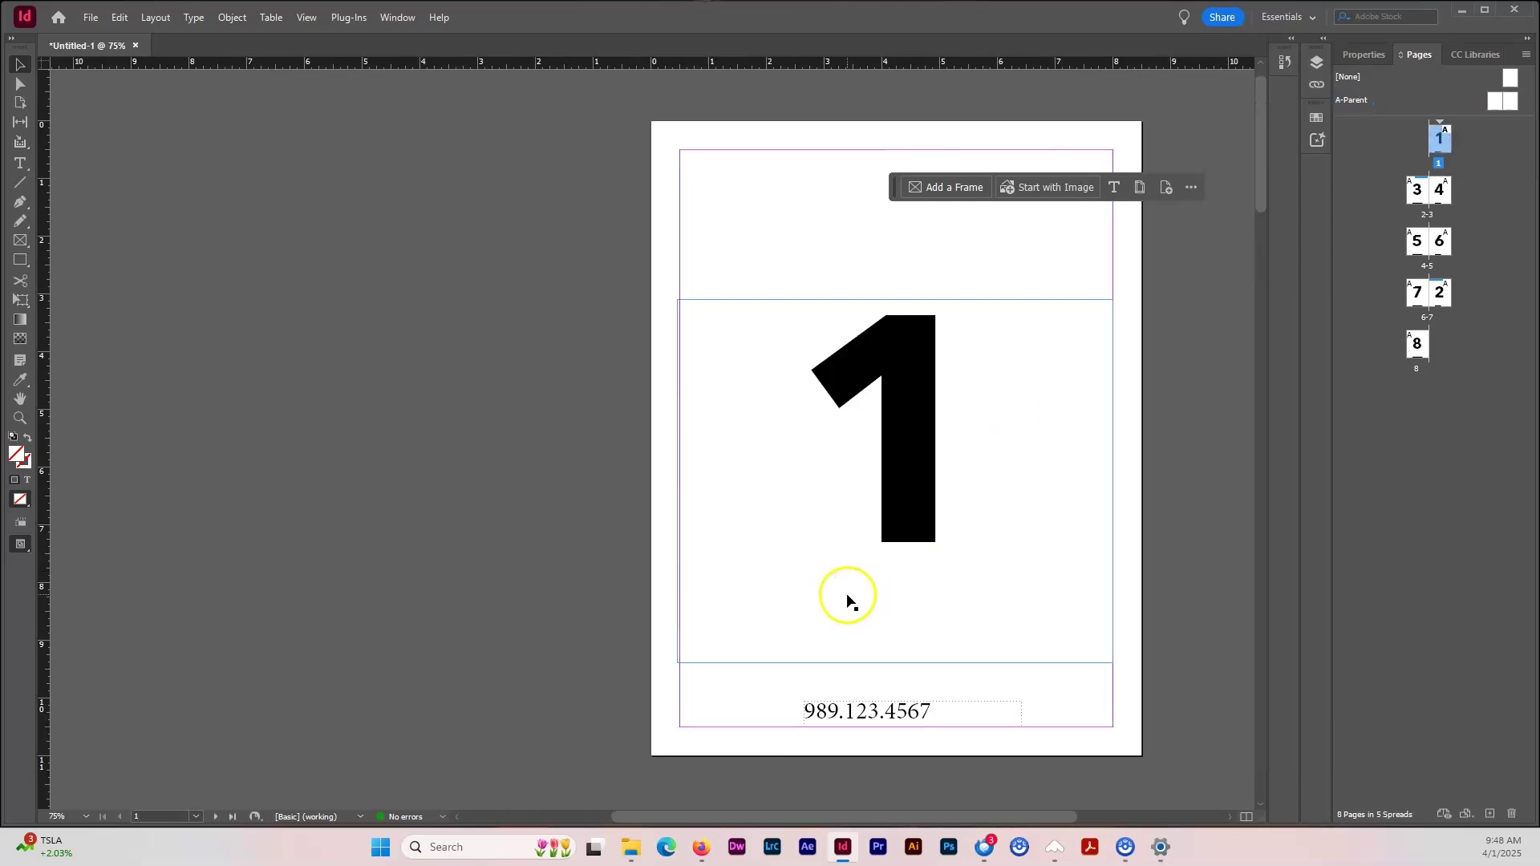
{"action": "scroll", "coordinate": [850, 598], "scroll_direction": "down", "scroll_amount": 6}
{"action": "scroll", "coordinate": [853, 596], "scroll_direction": "down", "scroll_amount": 5}
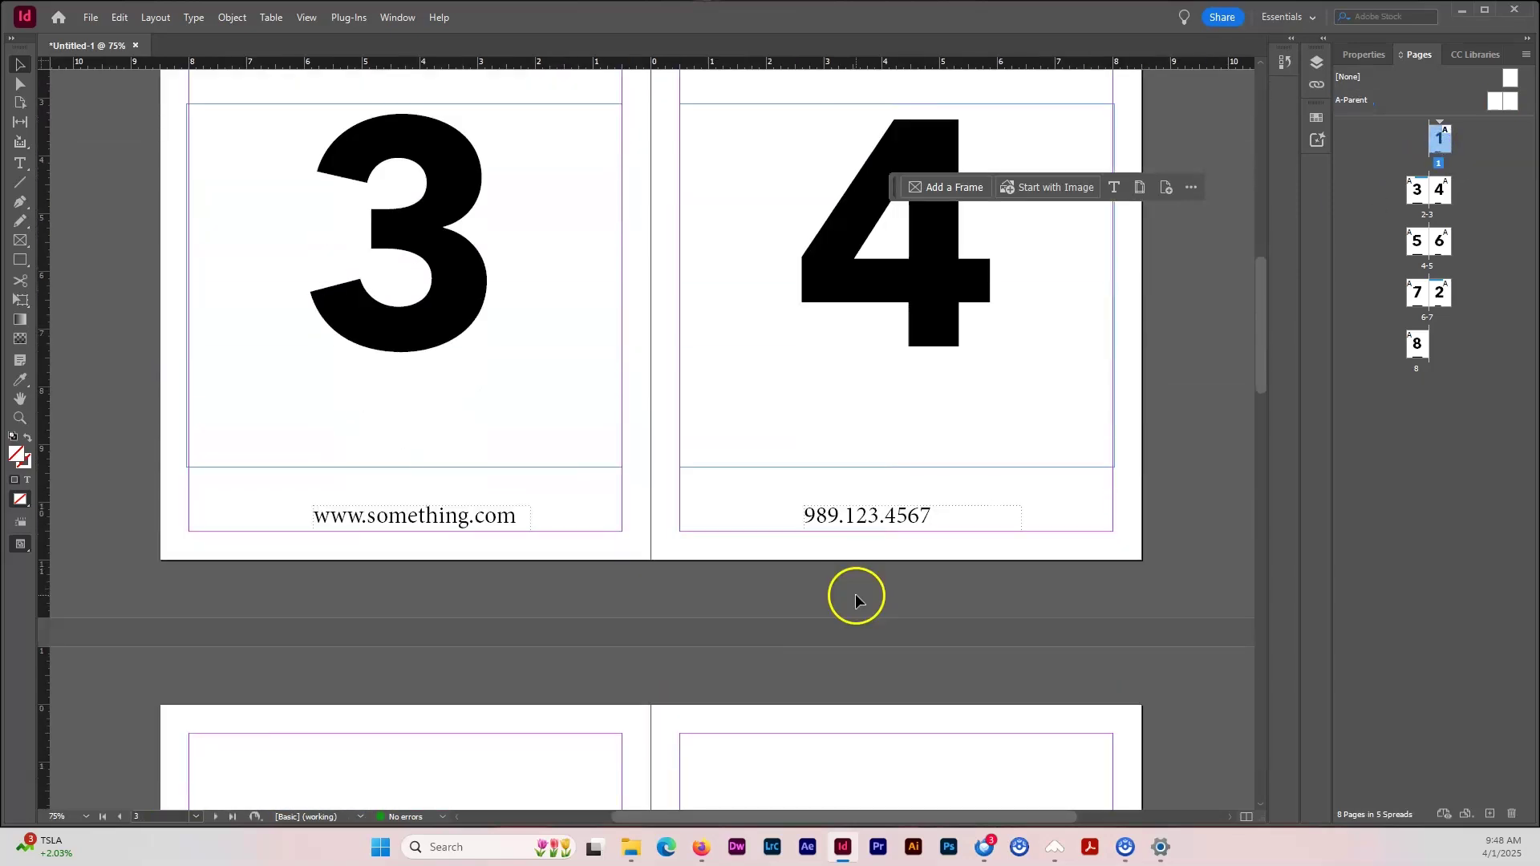
{"action": "scroll", "coordinate": [835, 526], "scroll_direction": "down", "scroll_amount": 8}
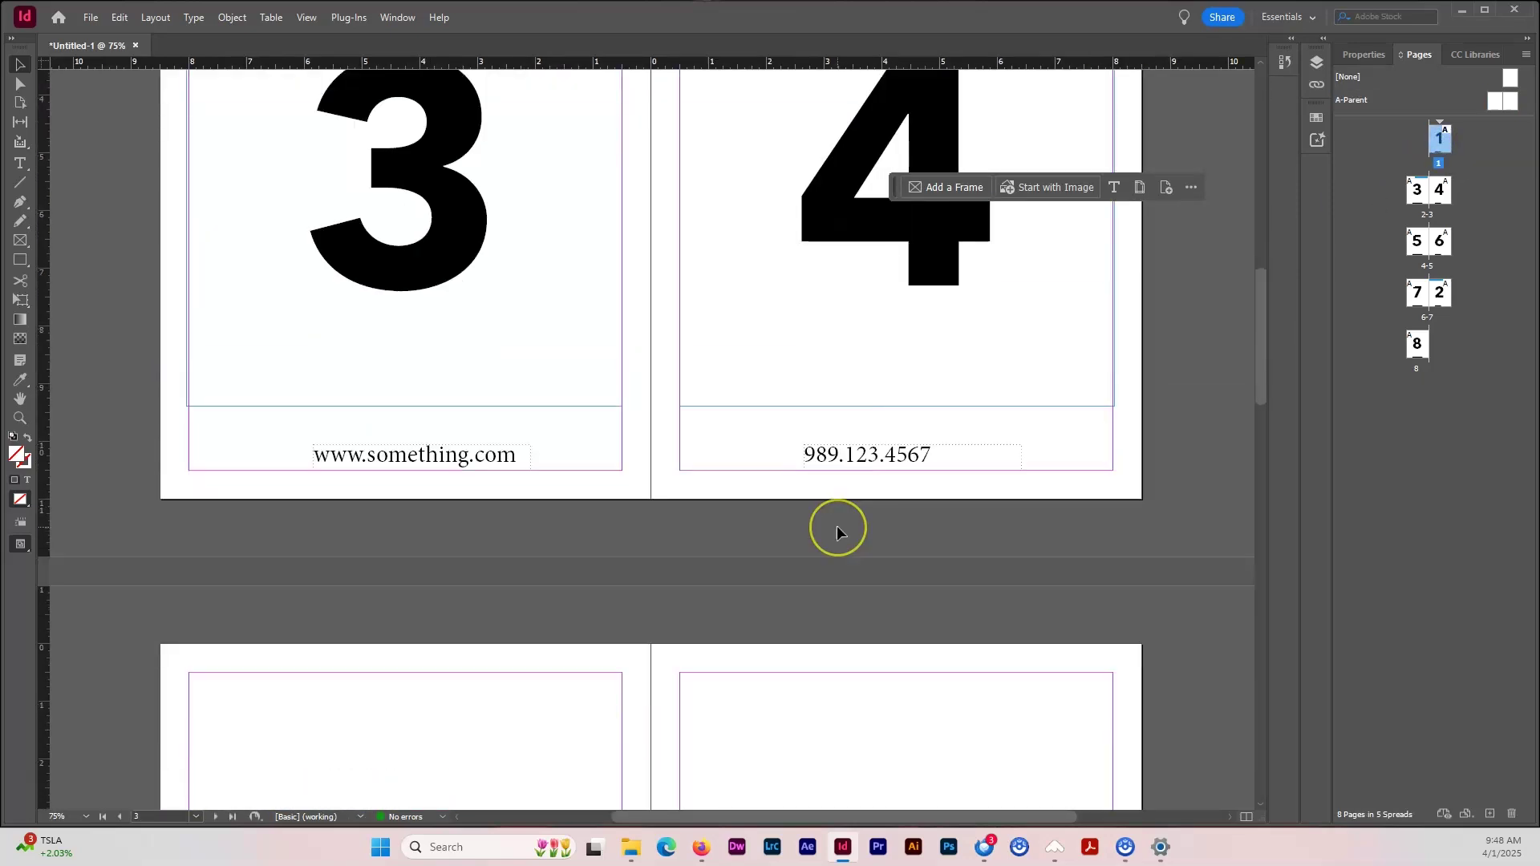
{"action": "scroll", "coordinate": [835, 529], "scroll_direction": "down", "scroll_amount": 14}
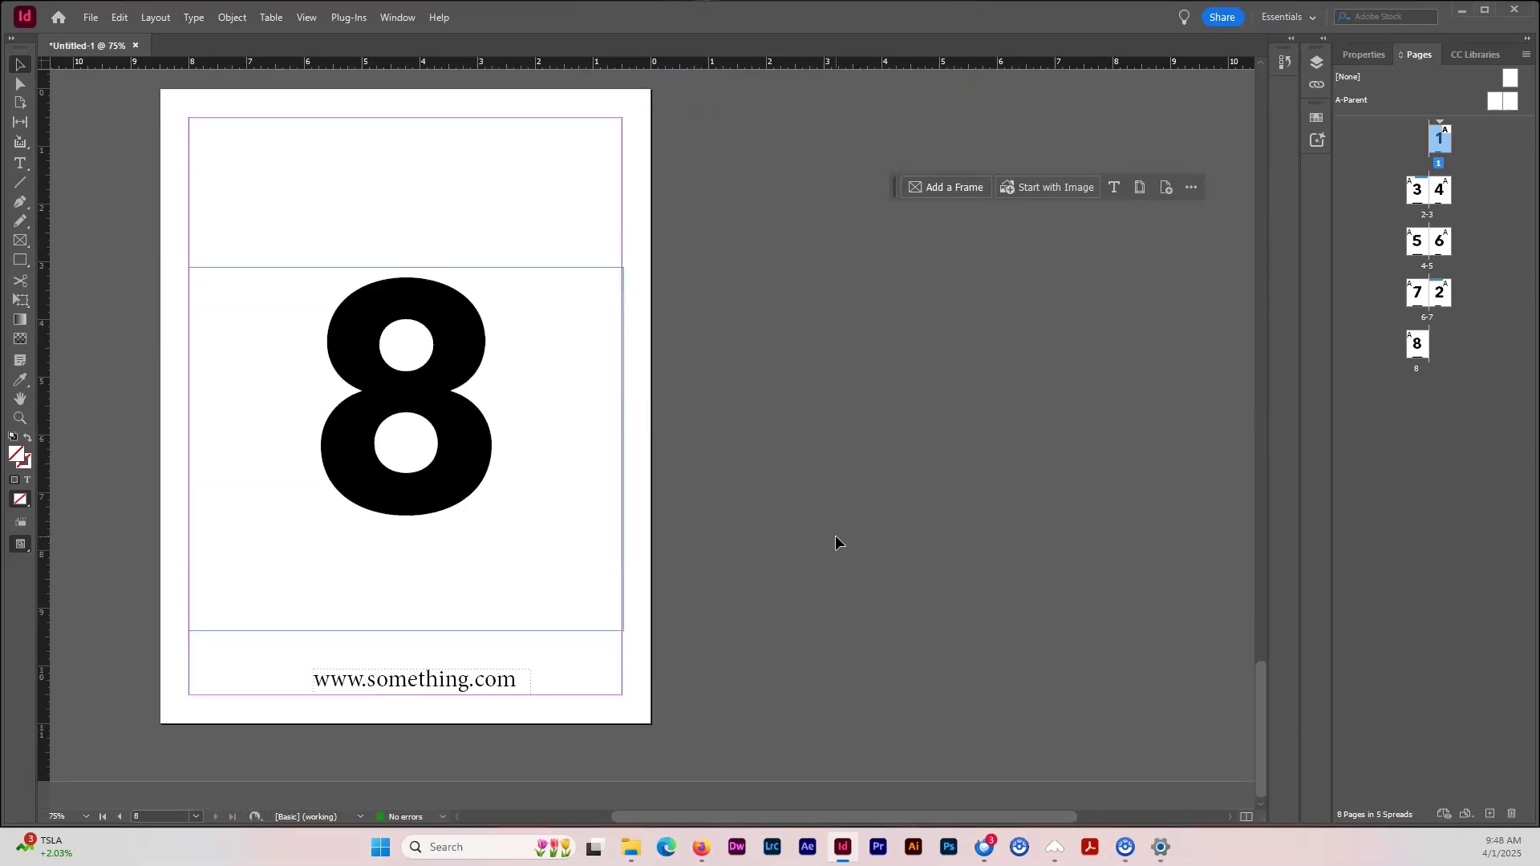
{"action": "scroll", "coordinate": [835, 535], "scroll_direction": "up", "scroll_amount": 10}
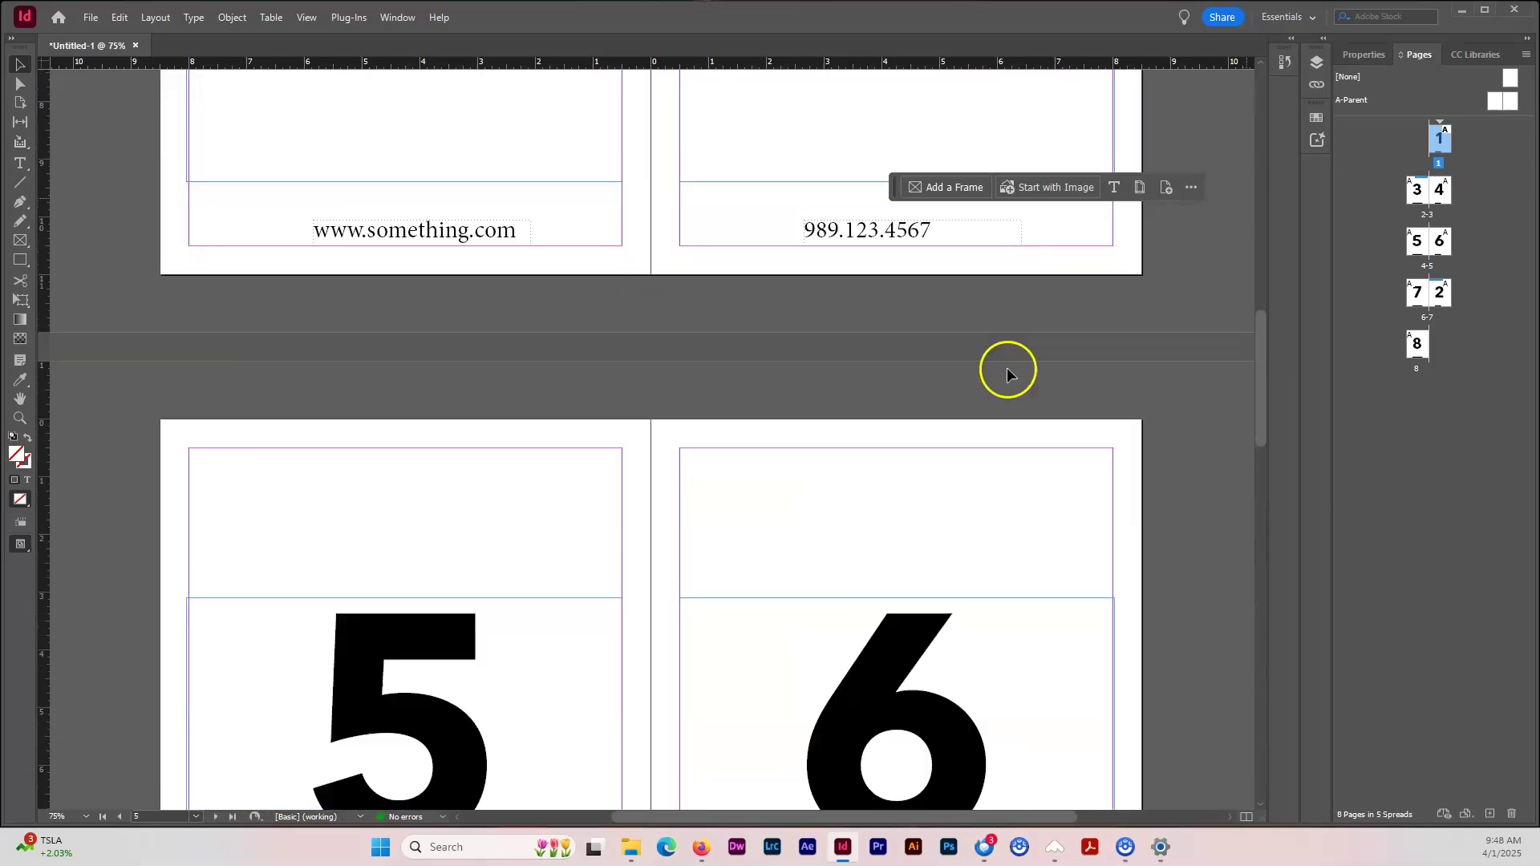
{"action": "double_click", "coordinate": [1497, 101]}
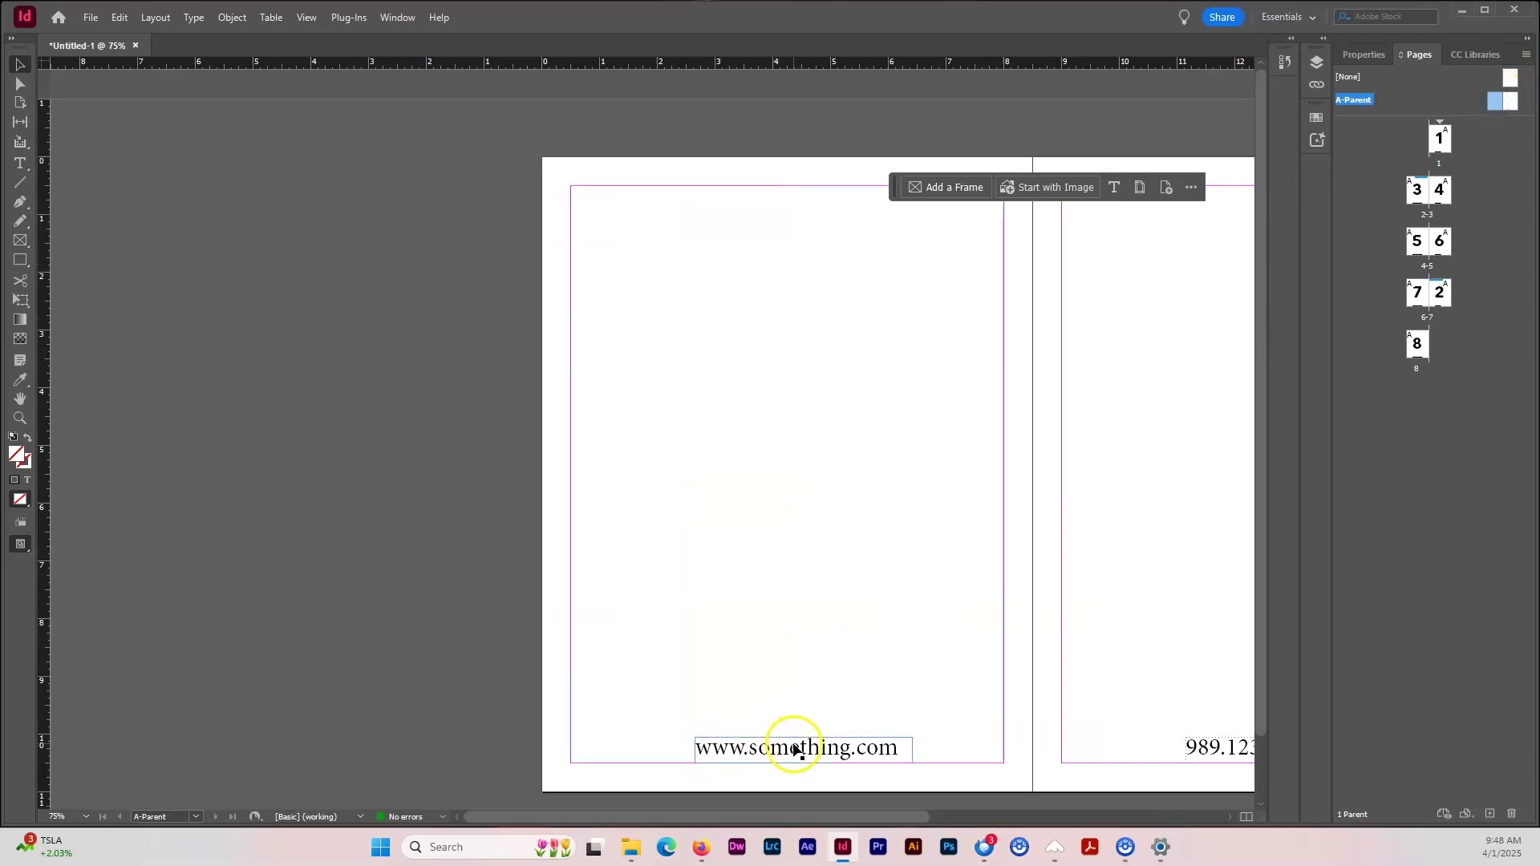
{"action": "double_click", "coordinate": [766, 754]}
{"action": "left_click_drag", "start_coordinate": [748, 750], "coordinate": [803, 748]}
{"action": "type", "text": "any"}
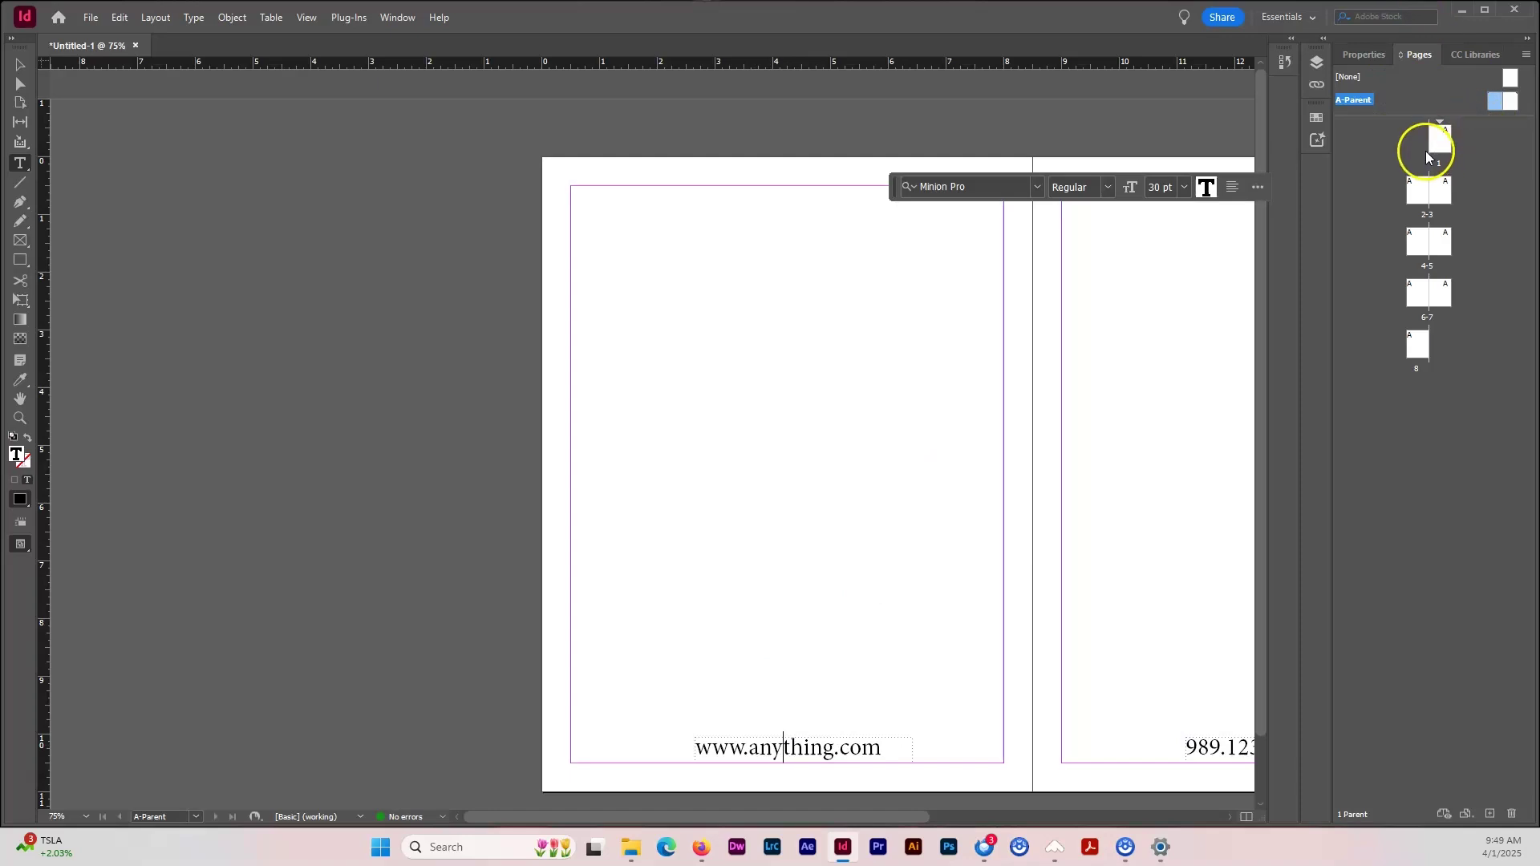
Check the edited web address on the left-hand document pages, starting from the first spread, and return to the Selection tool
{"action": "double_click", "coordinate": [1422, 192]}
{"action": "scroll", "coordinate": [965, 444], "scroll_direction": "down", "scroll_amount": 5}
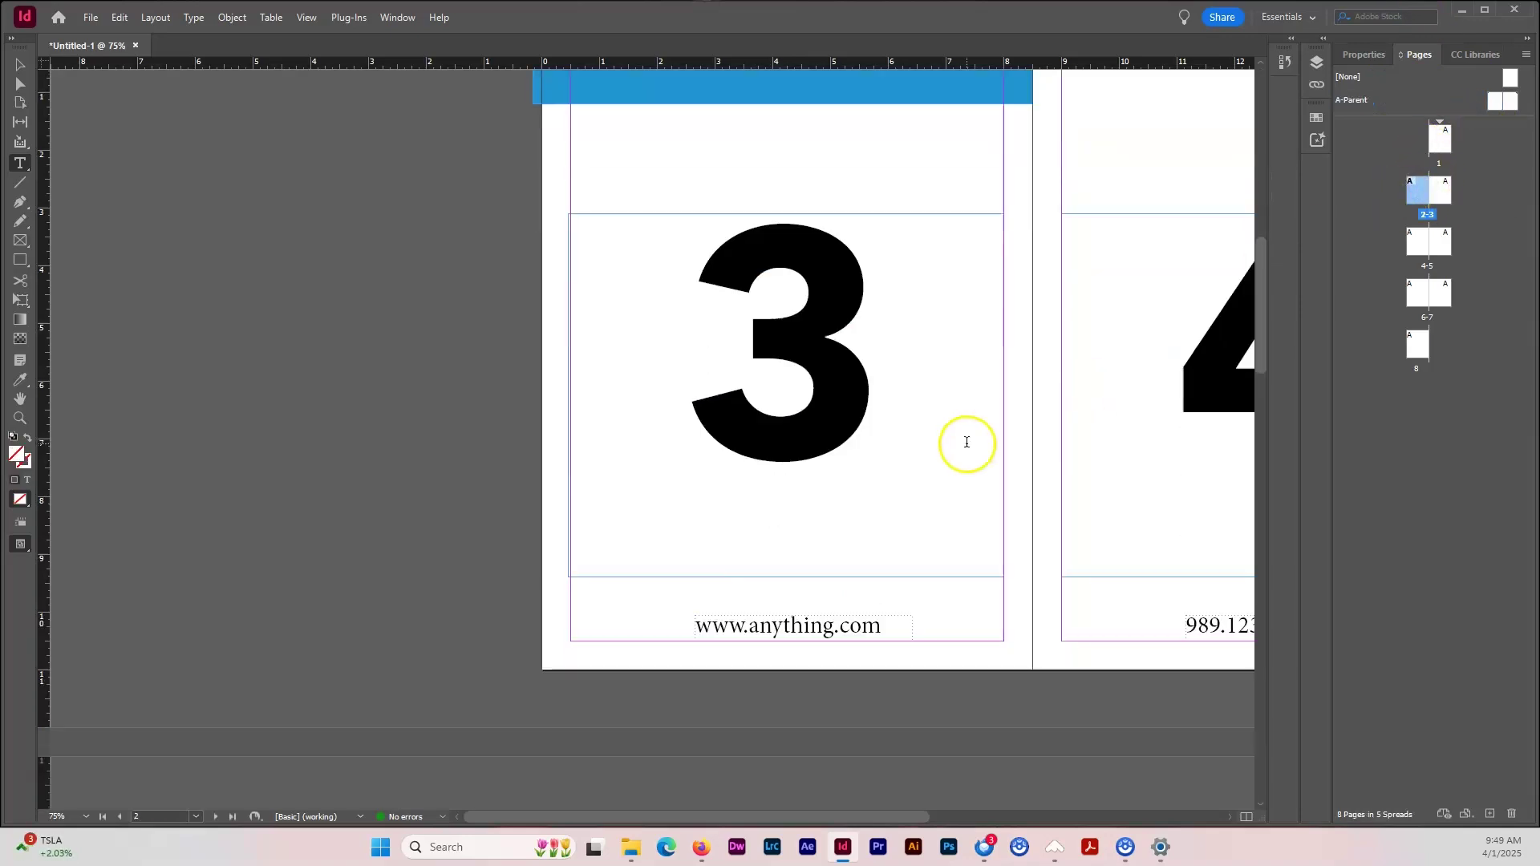
{"action": "scroll", "coordinate": [967, 450], "scroll_direction": "down", "scroll_amount": 15}
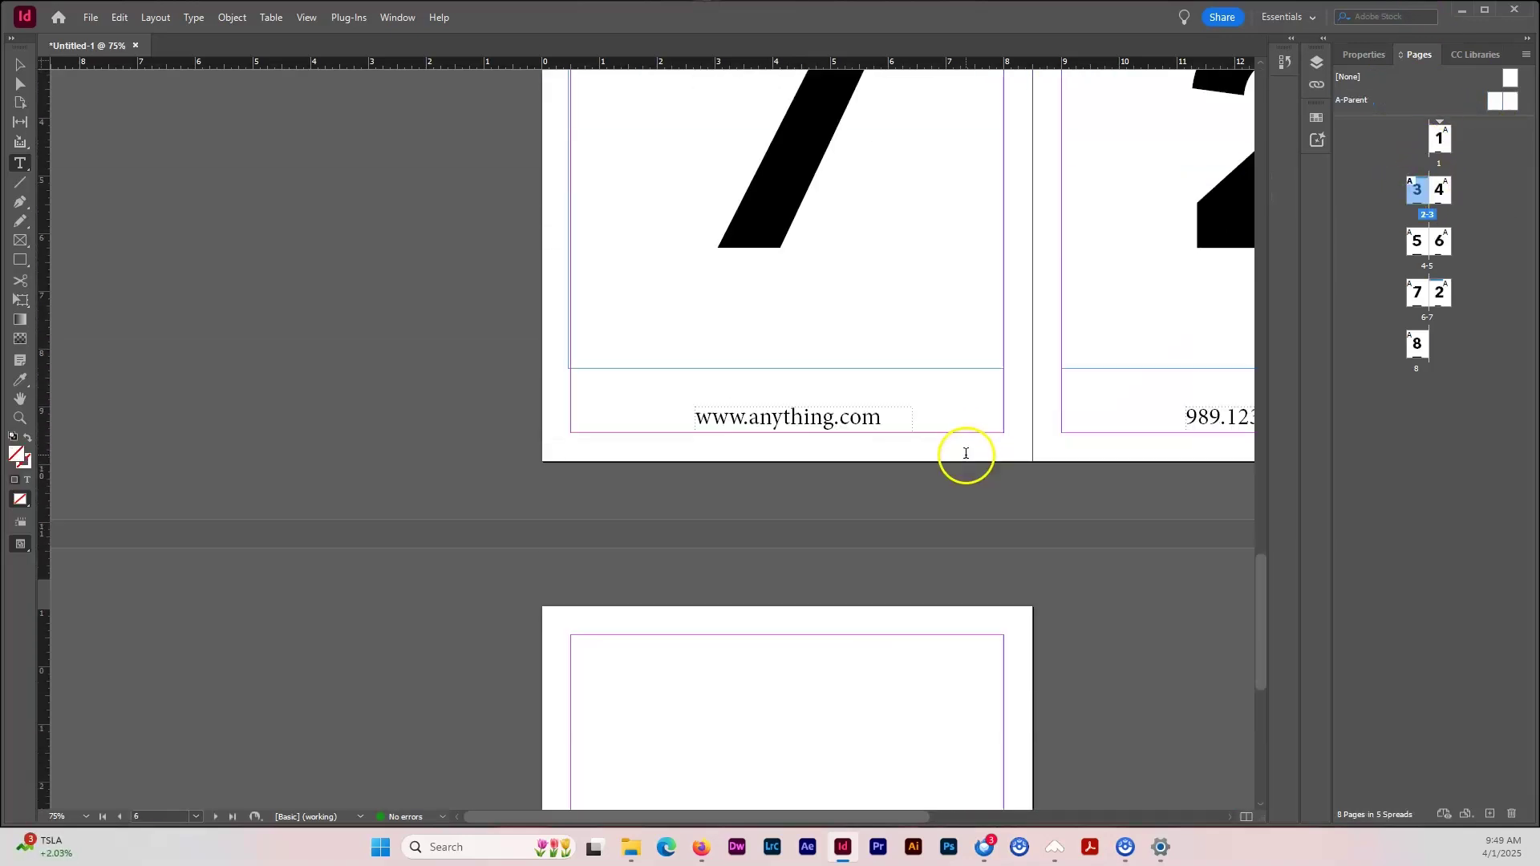
{"action": "scroll", "coordinate": [968, 461], "scroll_direction": "up", "scroll_amount": 10}
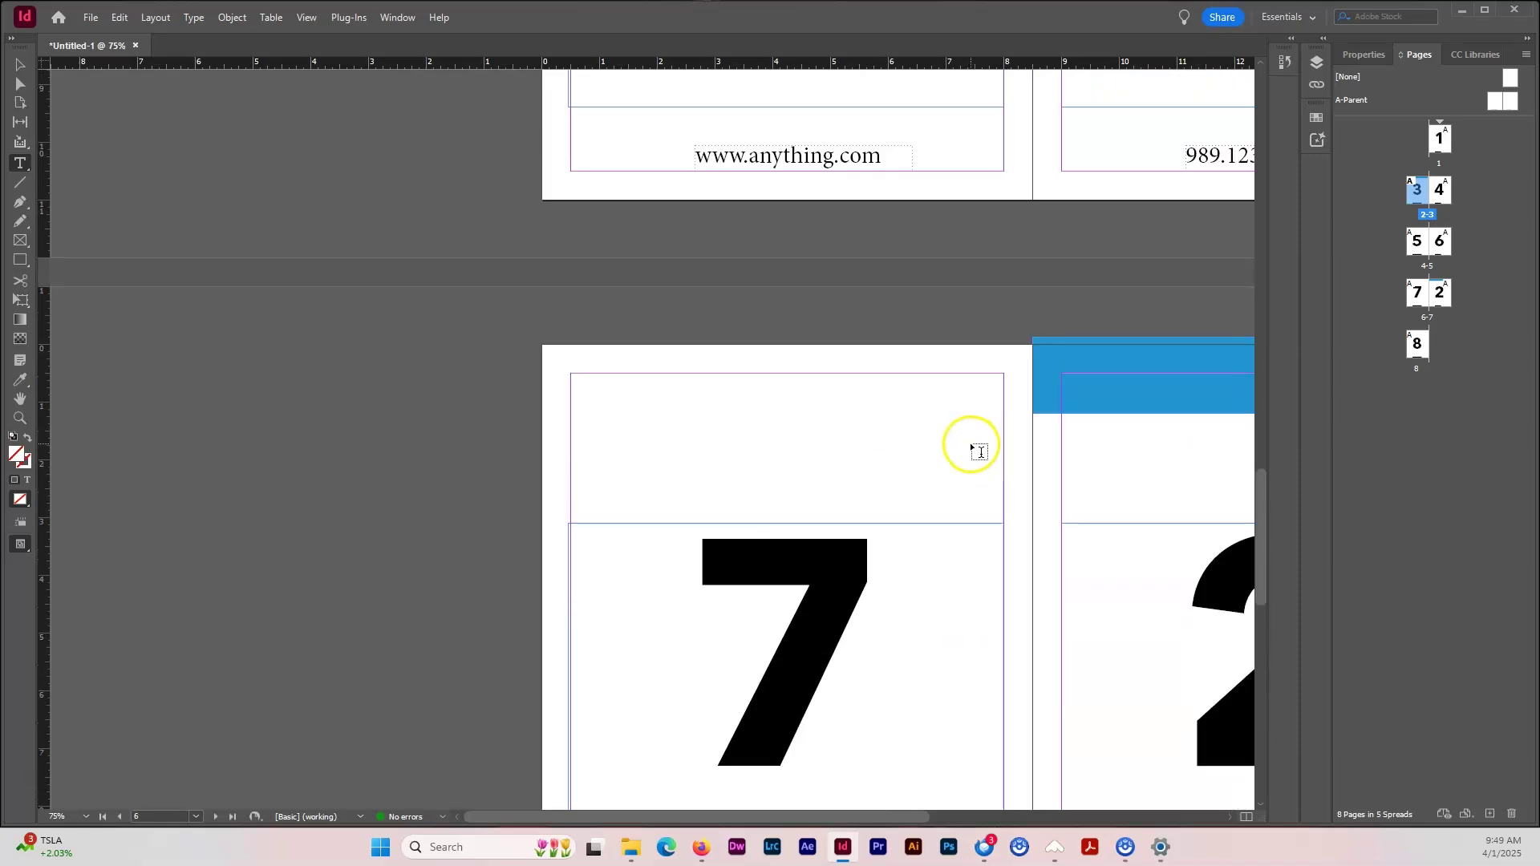
{"action": "scroll", "coordinate": [971, 446], "scroll_direction": "up", "scroll_amount": 8}
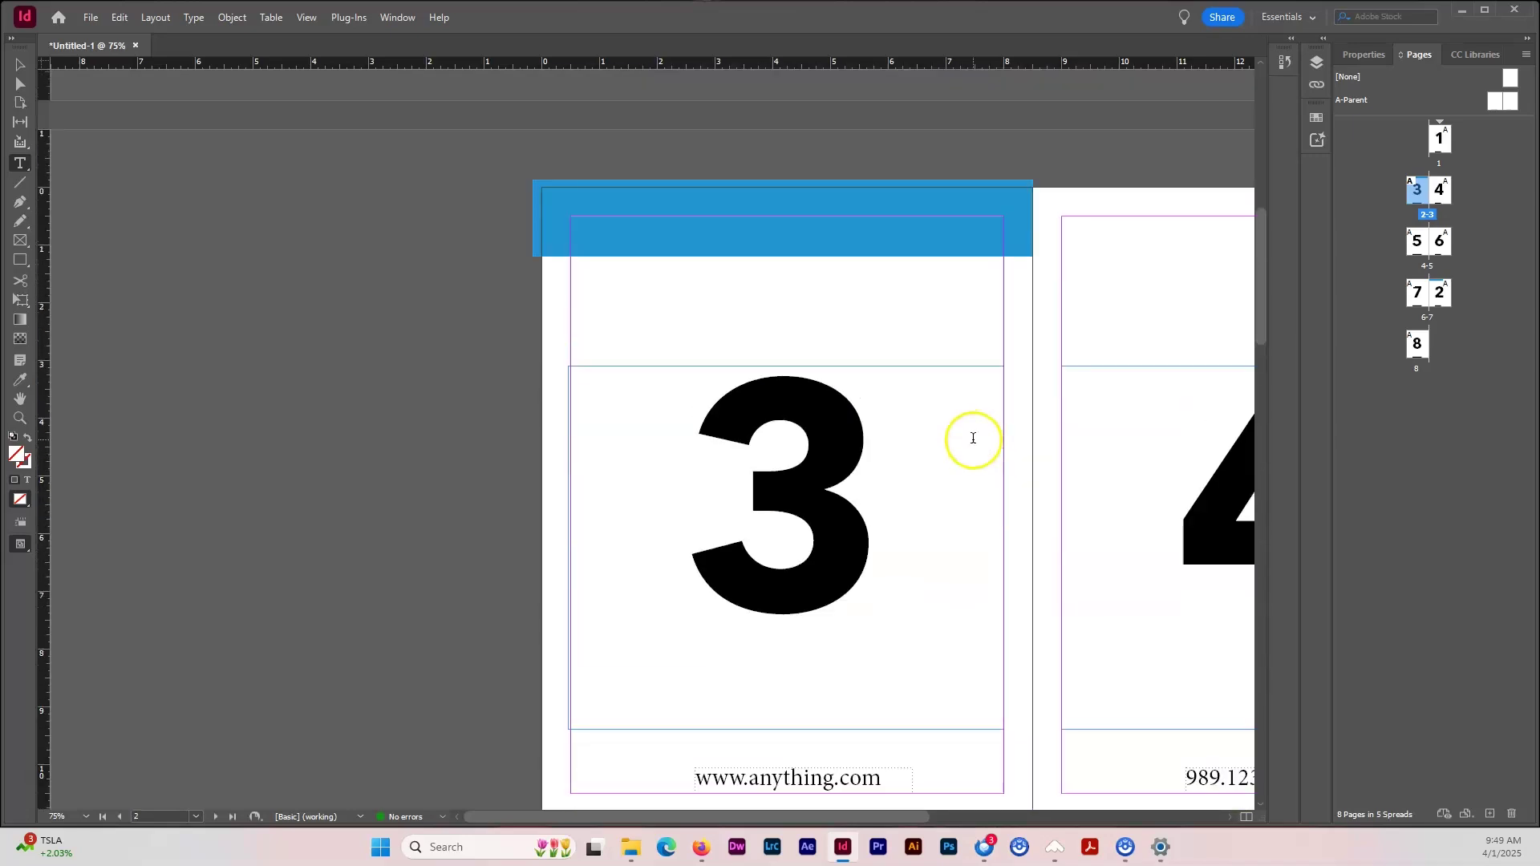
{"action": "left_click", "coordinate": [35, 65]}
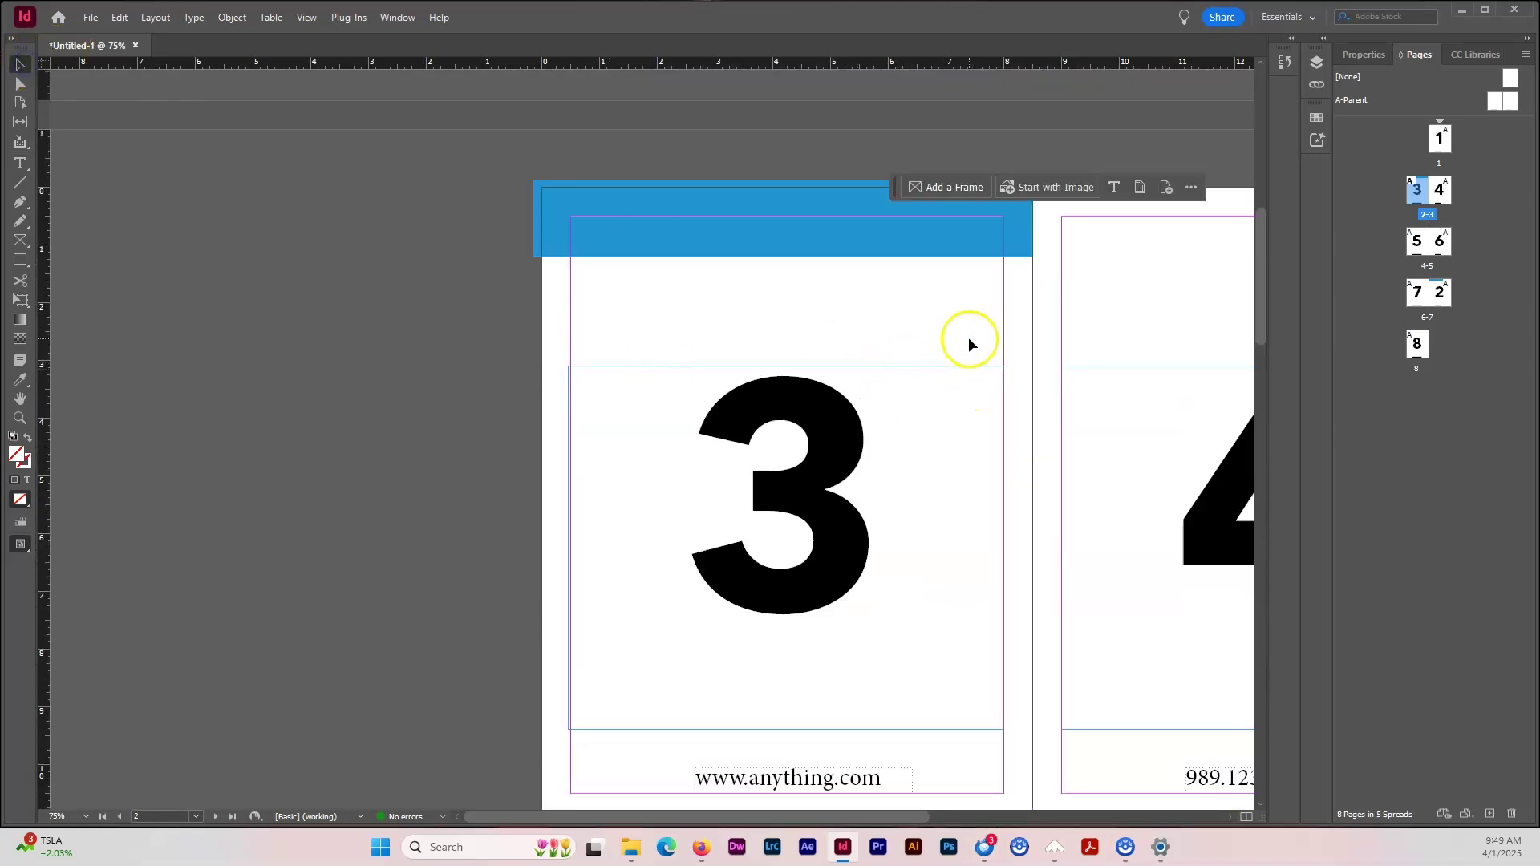
Override the locked parent web address frame on document page 2, under the large 3, to make it editable there
{"action": "scroll", "coordinate": [969, 340], "scroll_direction": "down", "scroll_amount": 2}
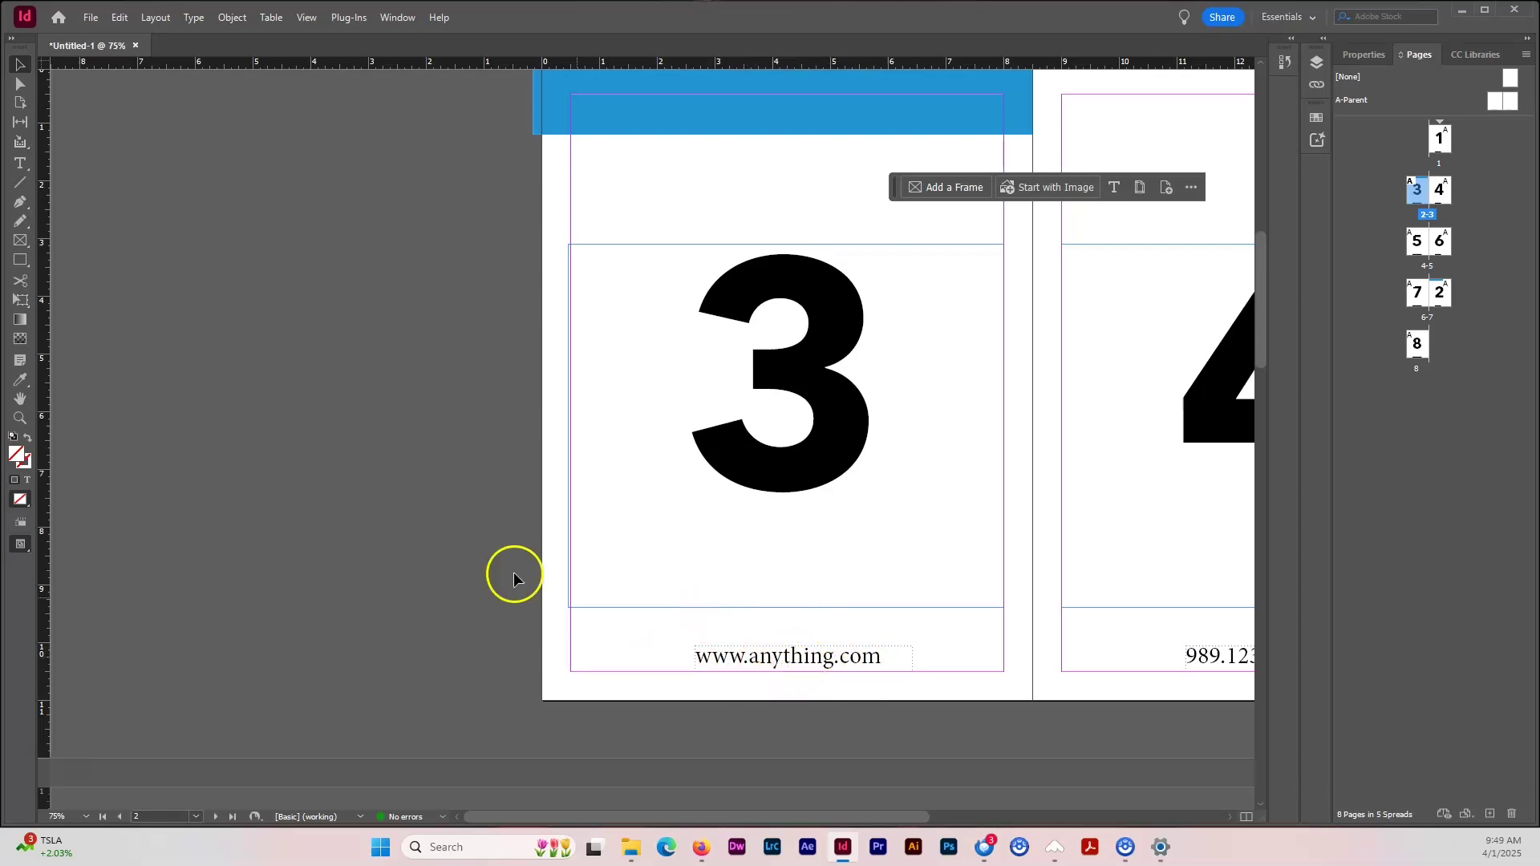
{"action": "left_click", "coordinate": [20, 163]}
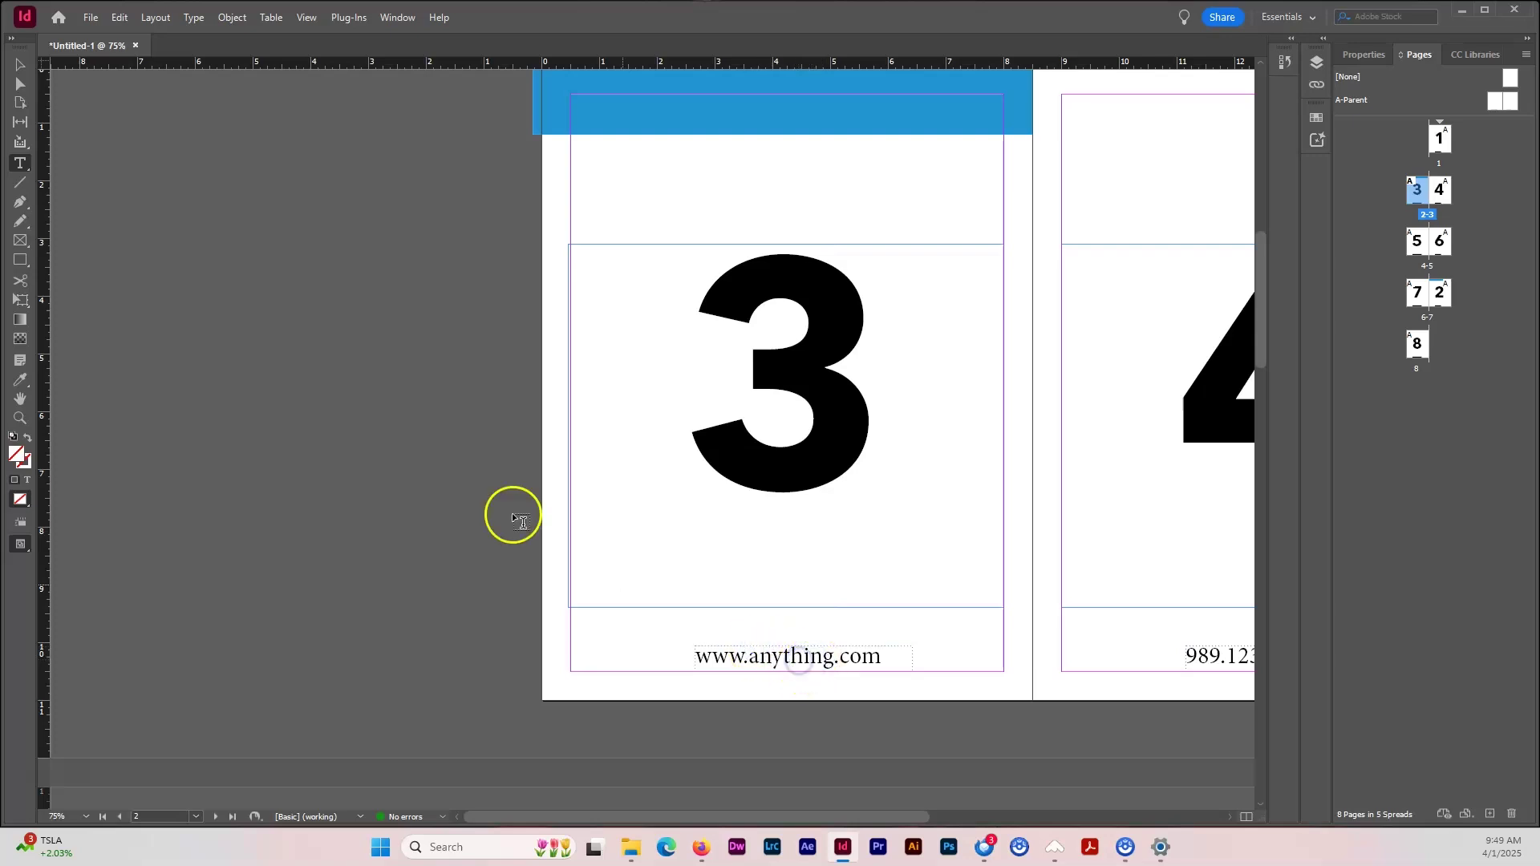
{"action": "left_click", "coordinate": [34, 63]}
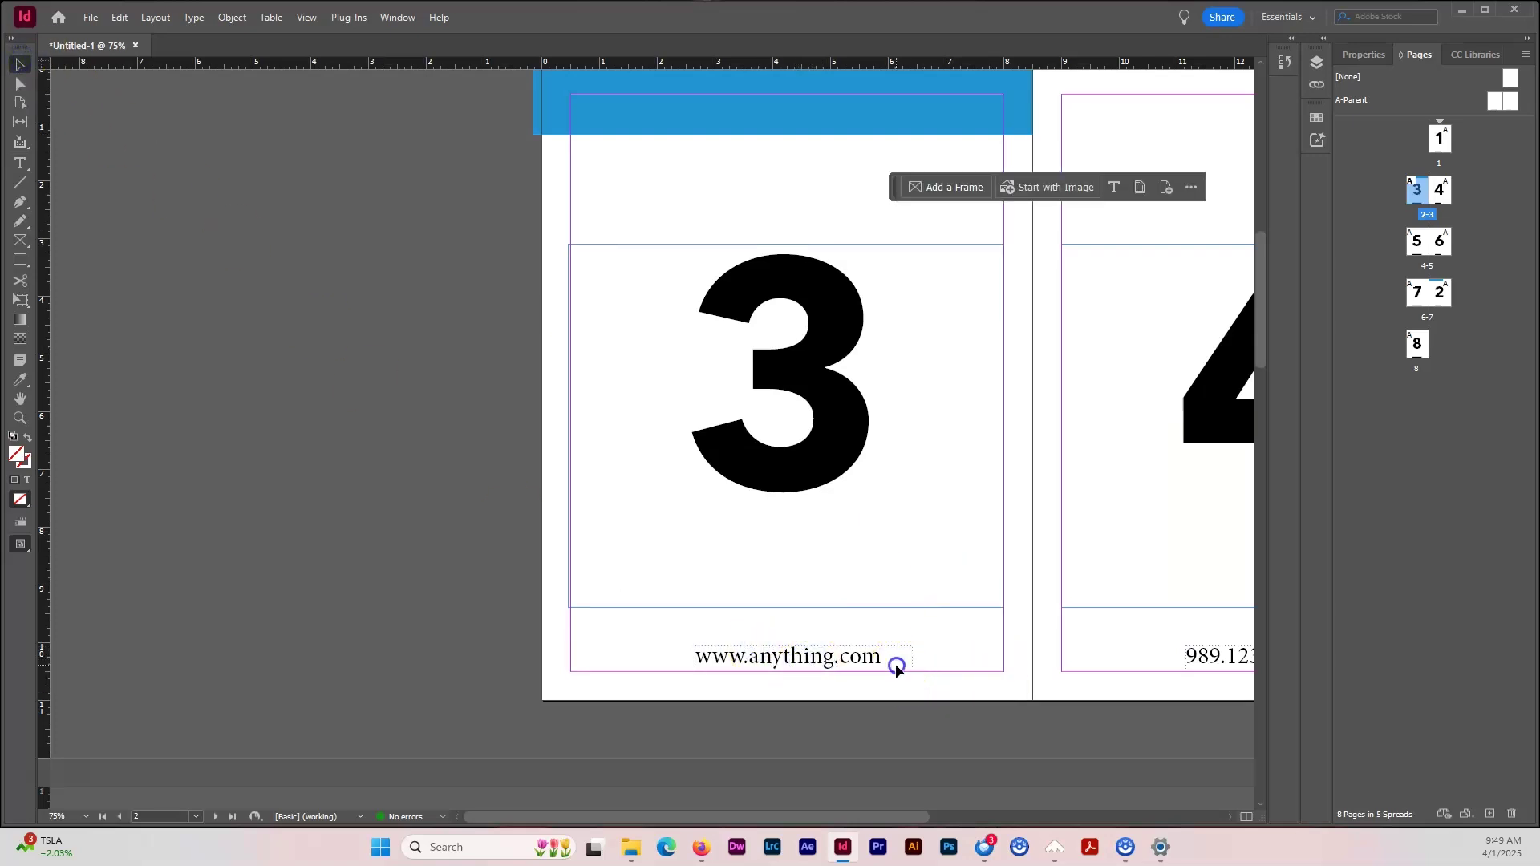
{"action": "left_click", "coordinate": [805, 659]}
{"action": "left_click", "coordinate": [861, 657]}
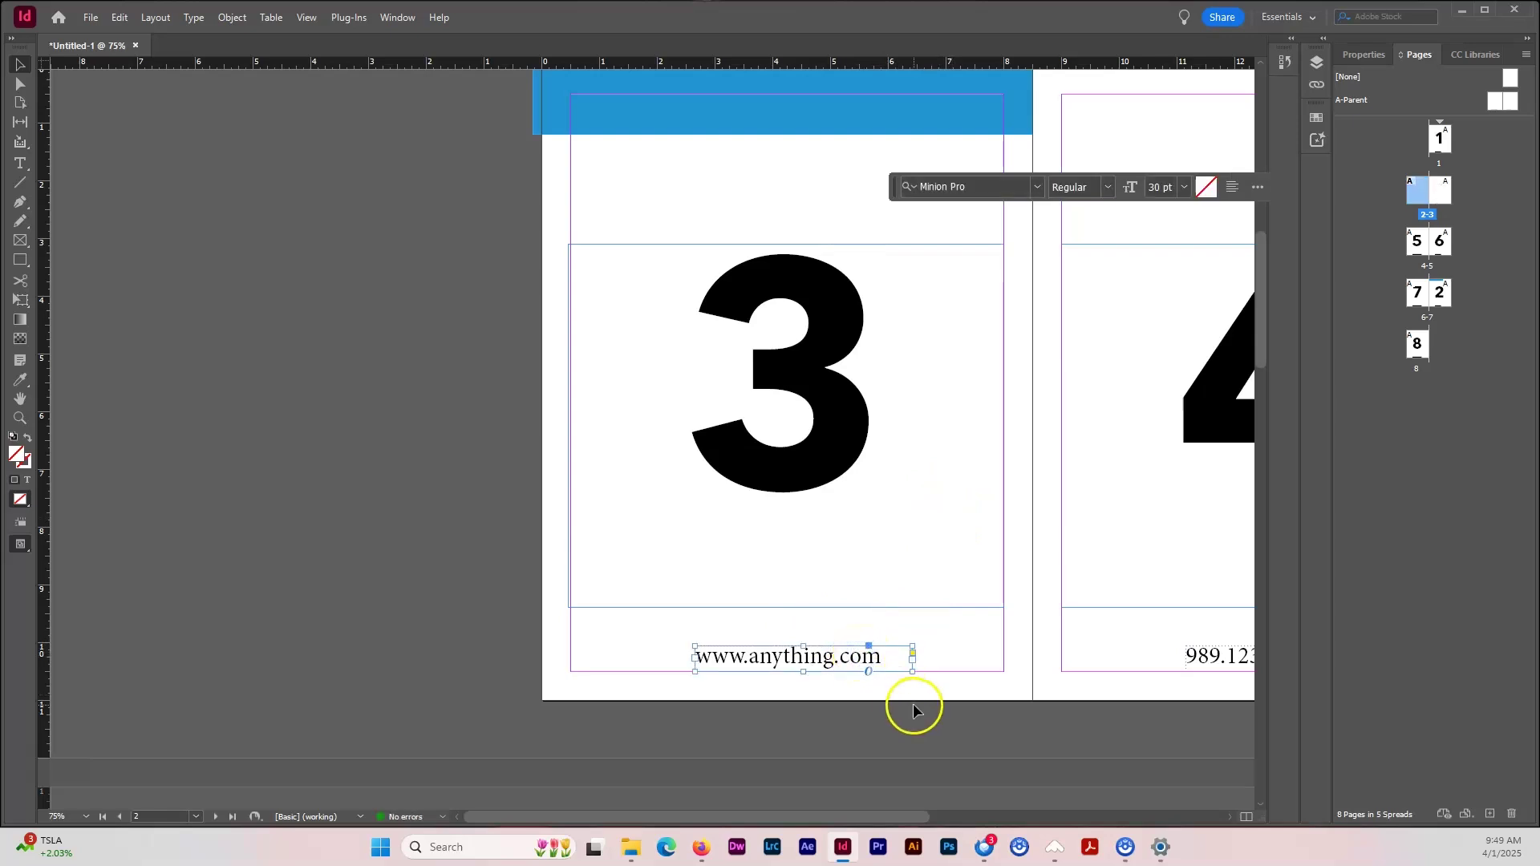
{"action": "double_click", "coordinate": [798, 672]}
{"action": "left_click_drag", "start_coordinate": [772, 657], "coordinate": [748, 656]}
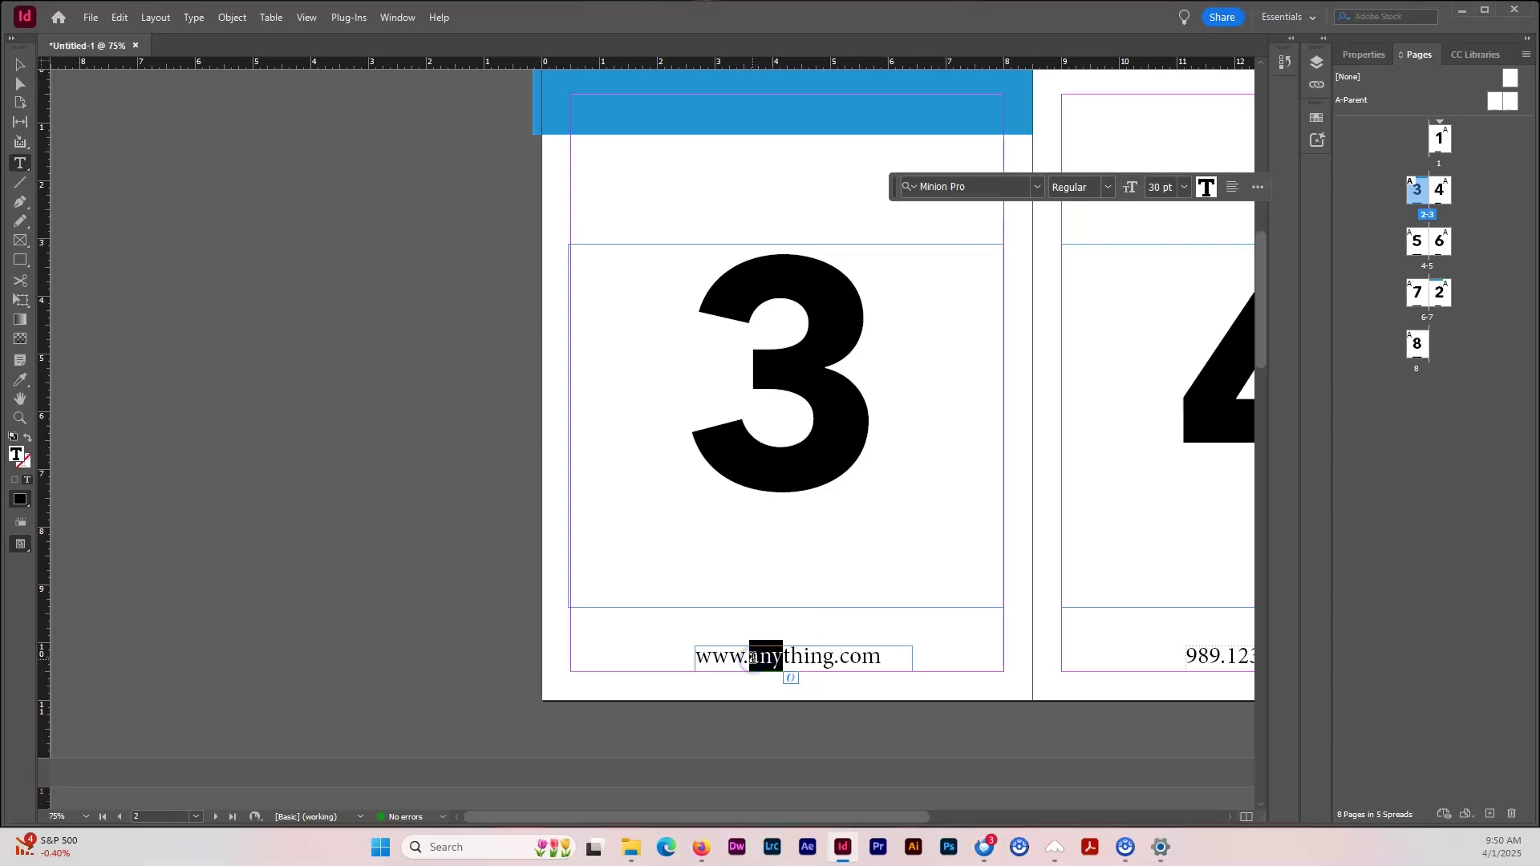
{"action": "type", "text": "some"}
{"action": "left_click", "coordinate": [20, 65]}
Compare the web address on the other left-hand pages through page 8 and return to the page 2-3 spread
{"action": "scroll", "coordinate": [923, 535], "scroll_direction": "down", "scroll_amount": 4}
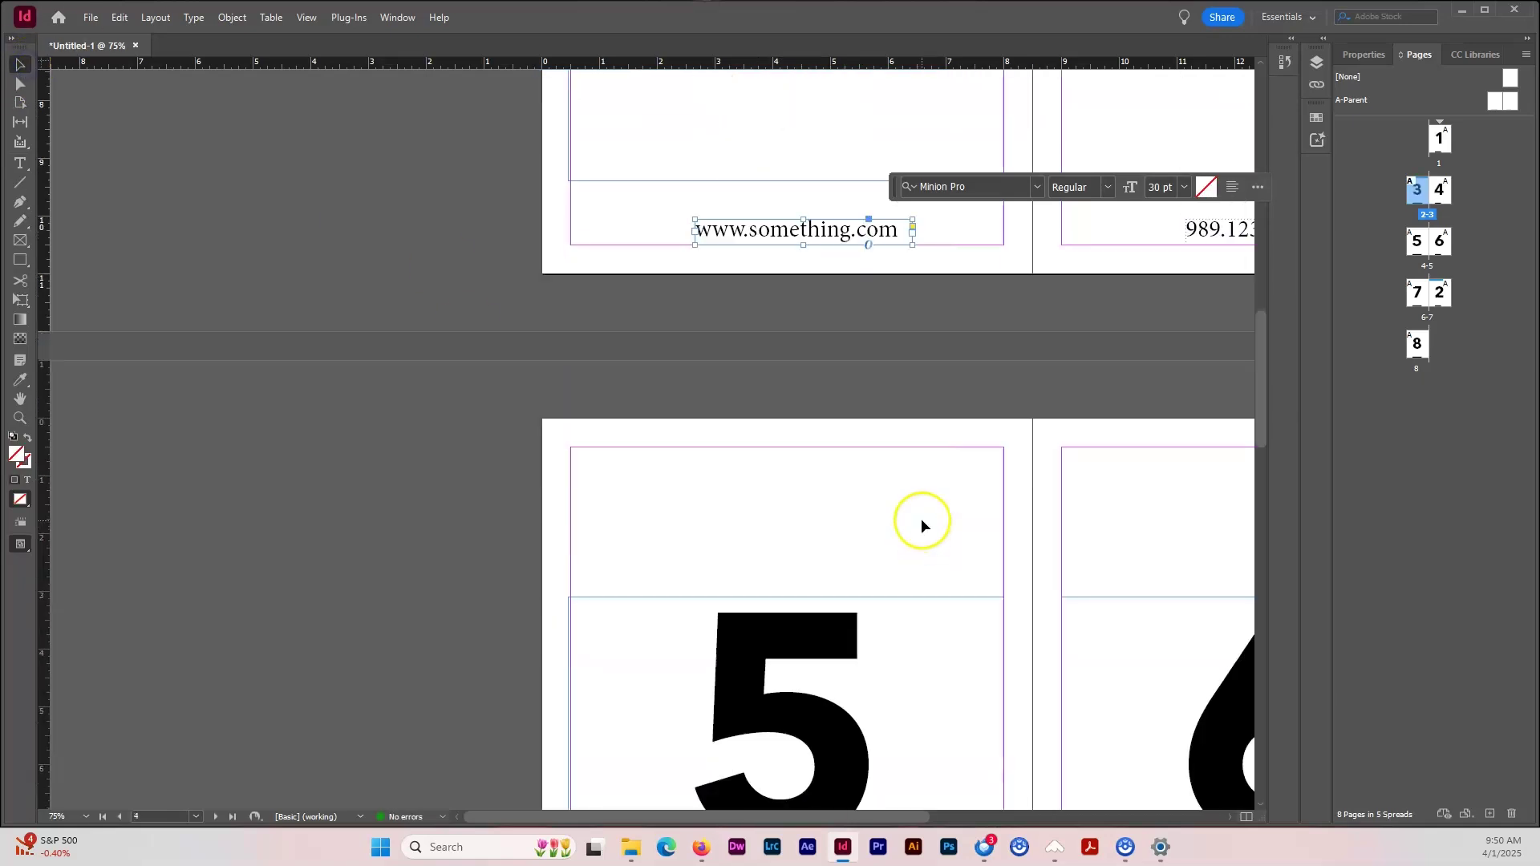
{"action": "scroll", "coordinate": [922, 517], "scroll_direction": "up", "scroll_amount": 3}
{"action": "scroll", "coordinate": [922, 521], "scroll_direction": "down", "scroll_amount": 10}
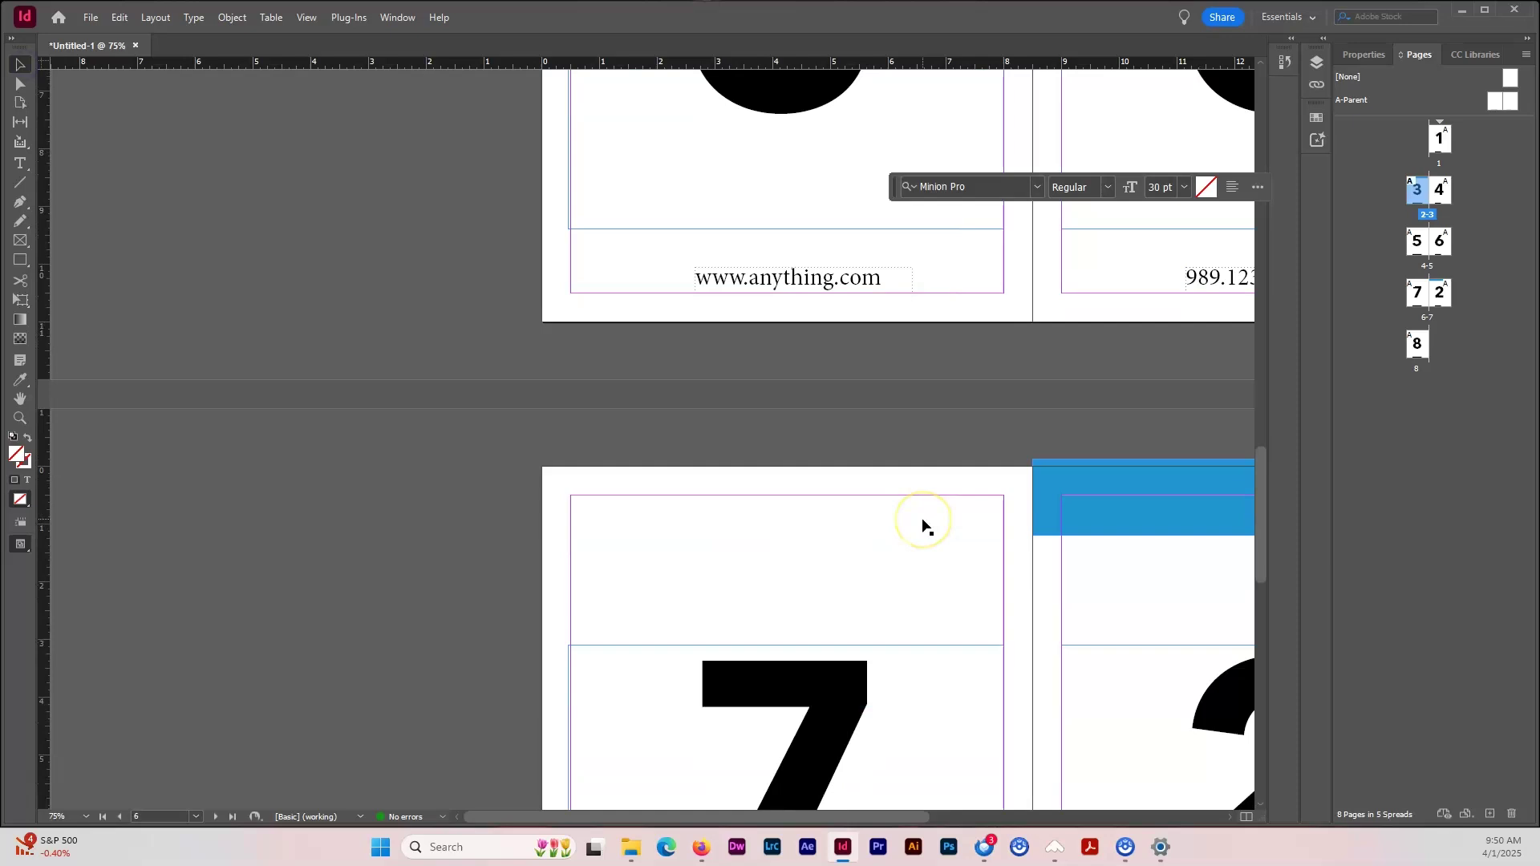
{"action": "scroll", "coordinate": [921, 522], "scroll_direction": "down", "scroll_amount": 3}
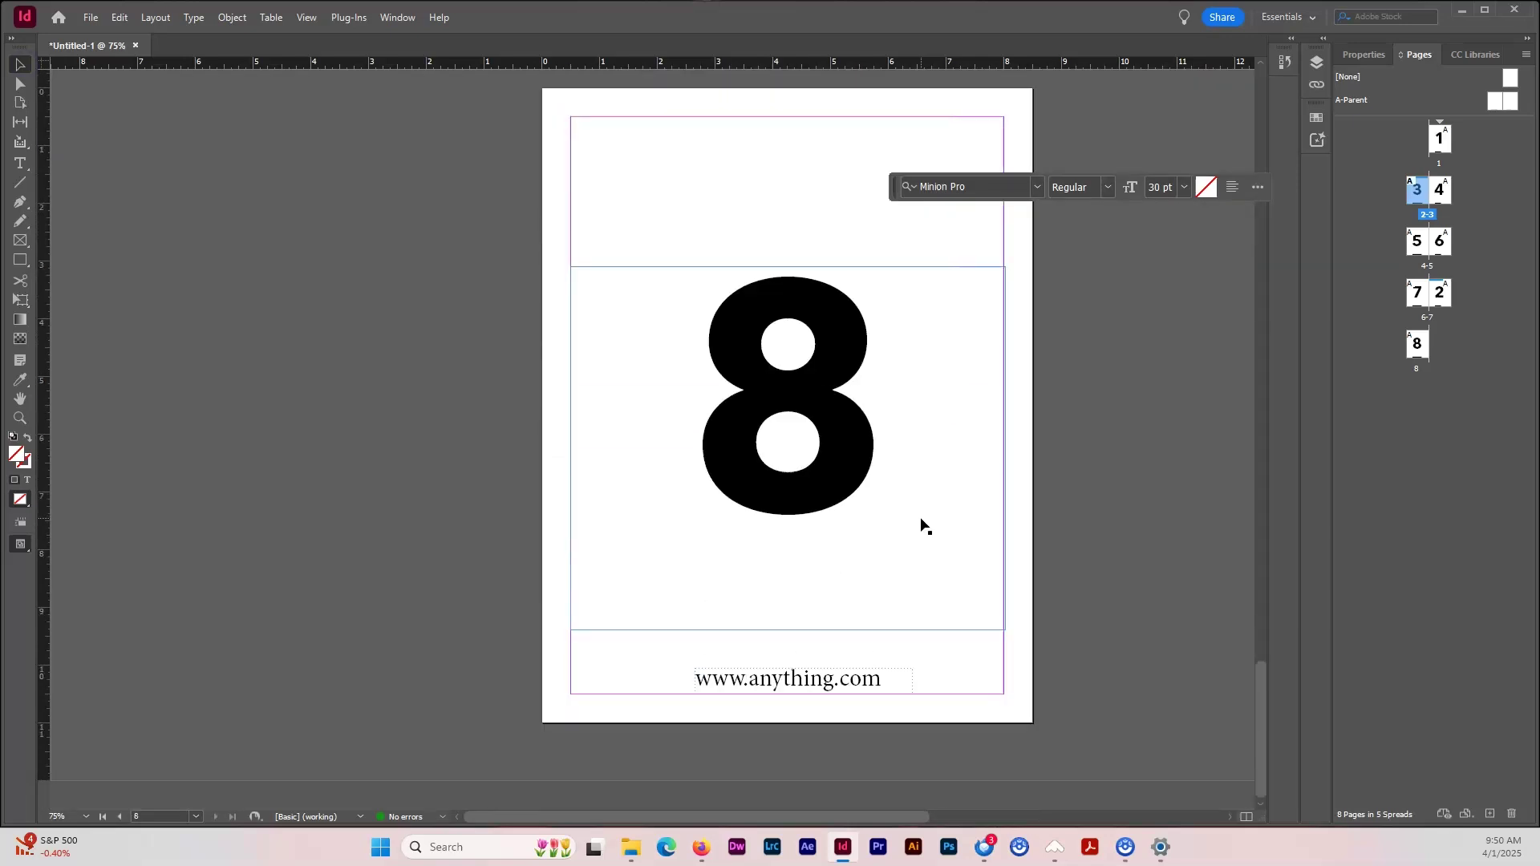
{"action": "scroll", "coordinate": [922, 522], "scroll_direction": "up", "scroll_amount": 7}
{"action": "scroll", "coordinate": [921, 524], "scroll_direction": "up", "scroll_amount": 6}
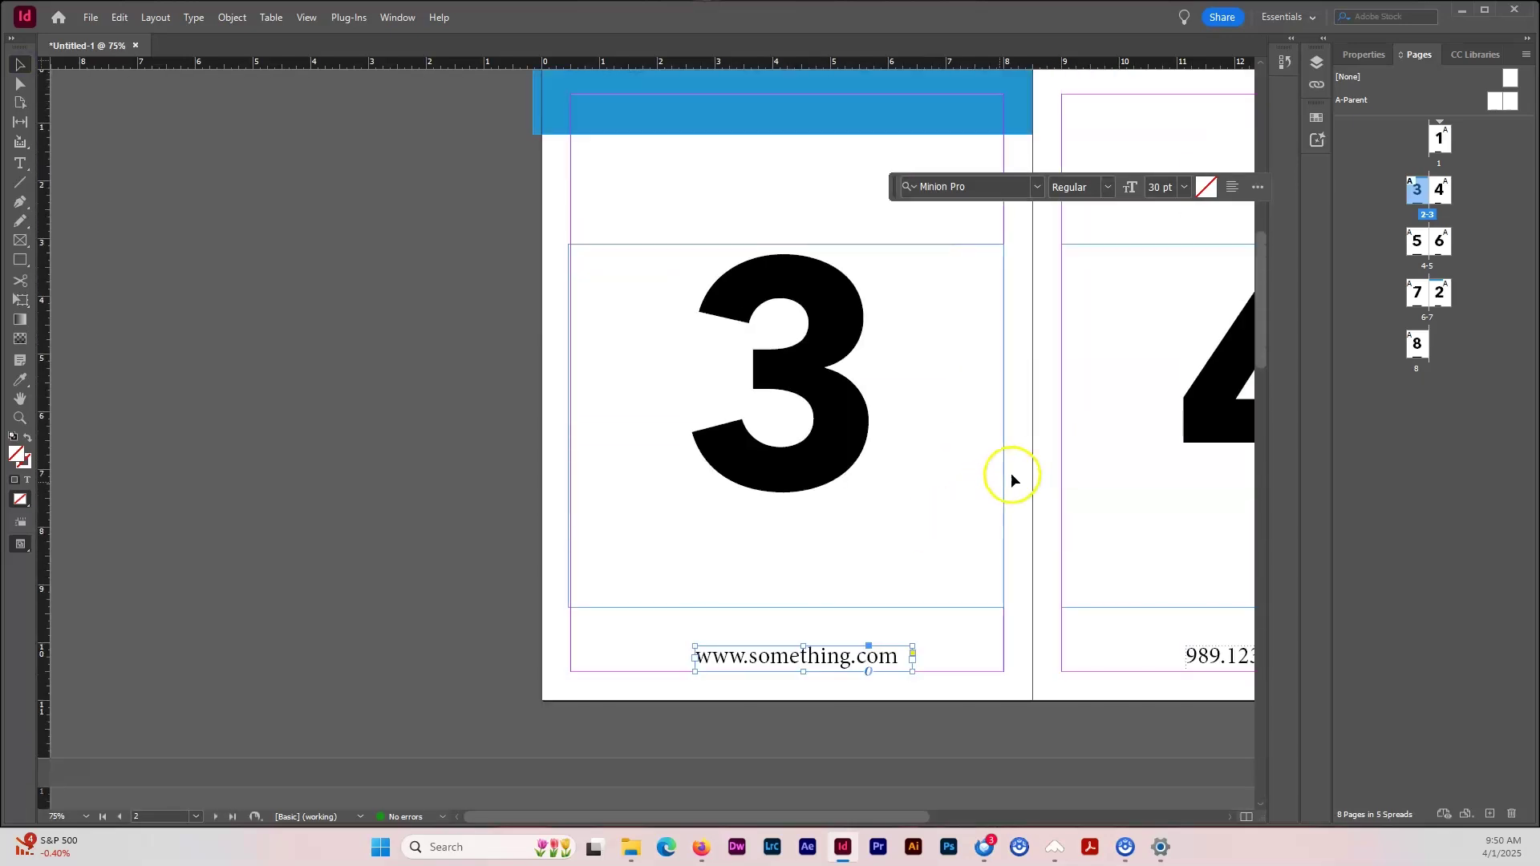
{"action": "left_click_drag", "start_coordinate": [1052, 464], "coordinate": [741, 491]}
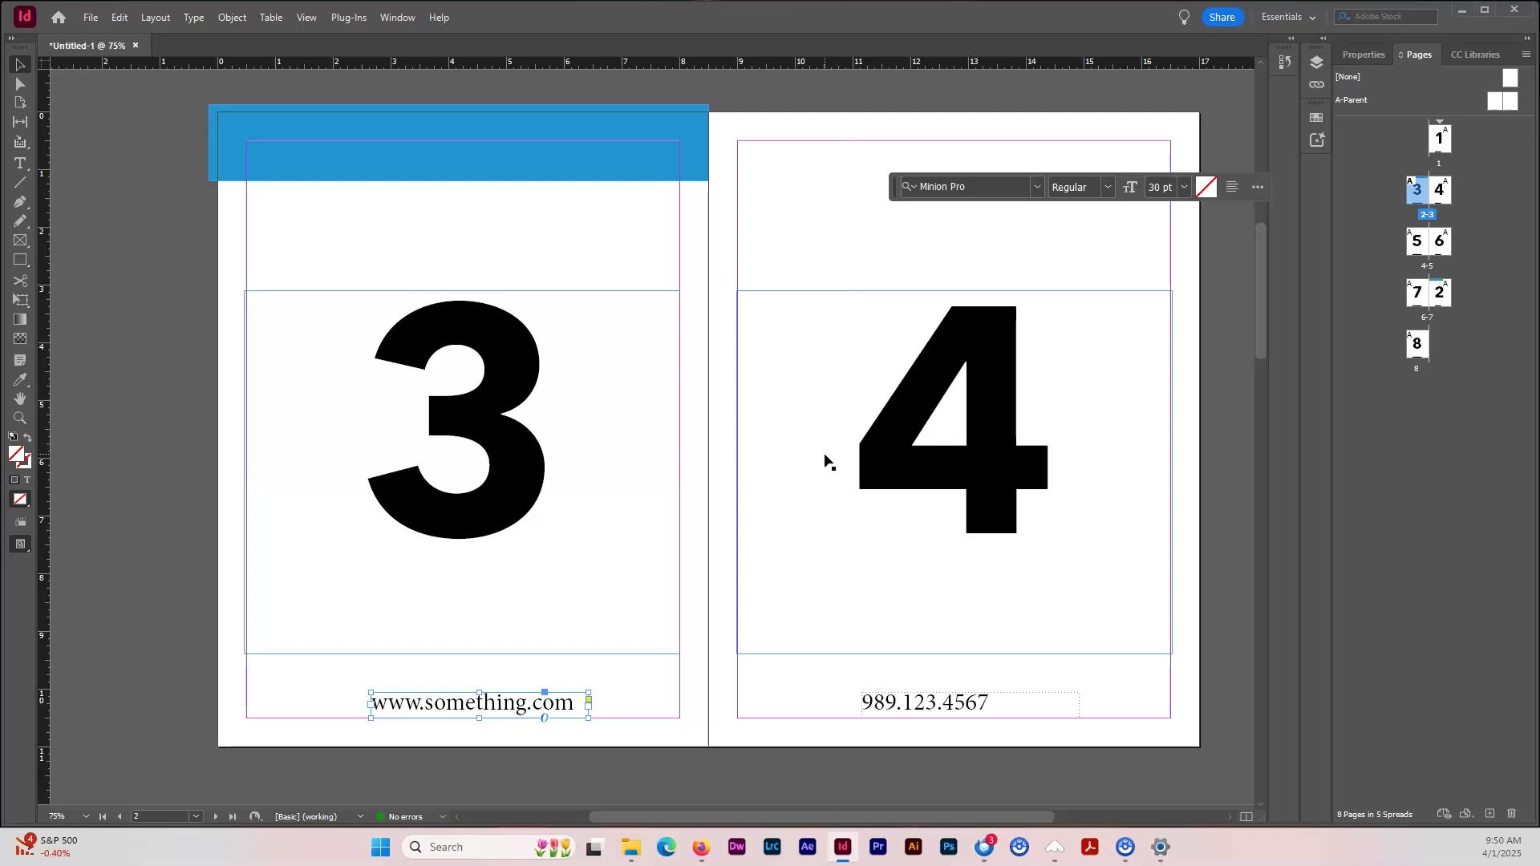
On the left A-Parent page, draw a small text frame in the lower outside margin corner and set its type size to 30 pt
{"action": "double_click", "coordinate": [1498, 103]}
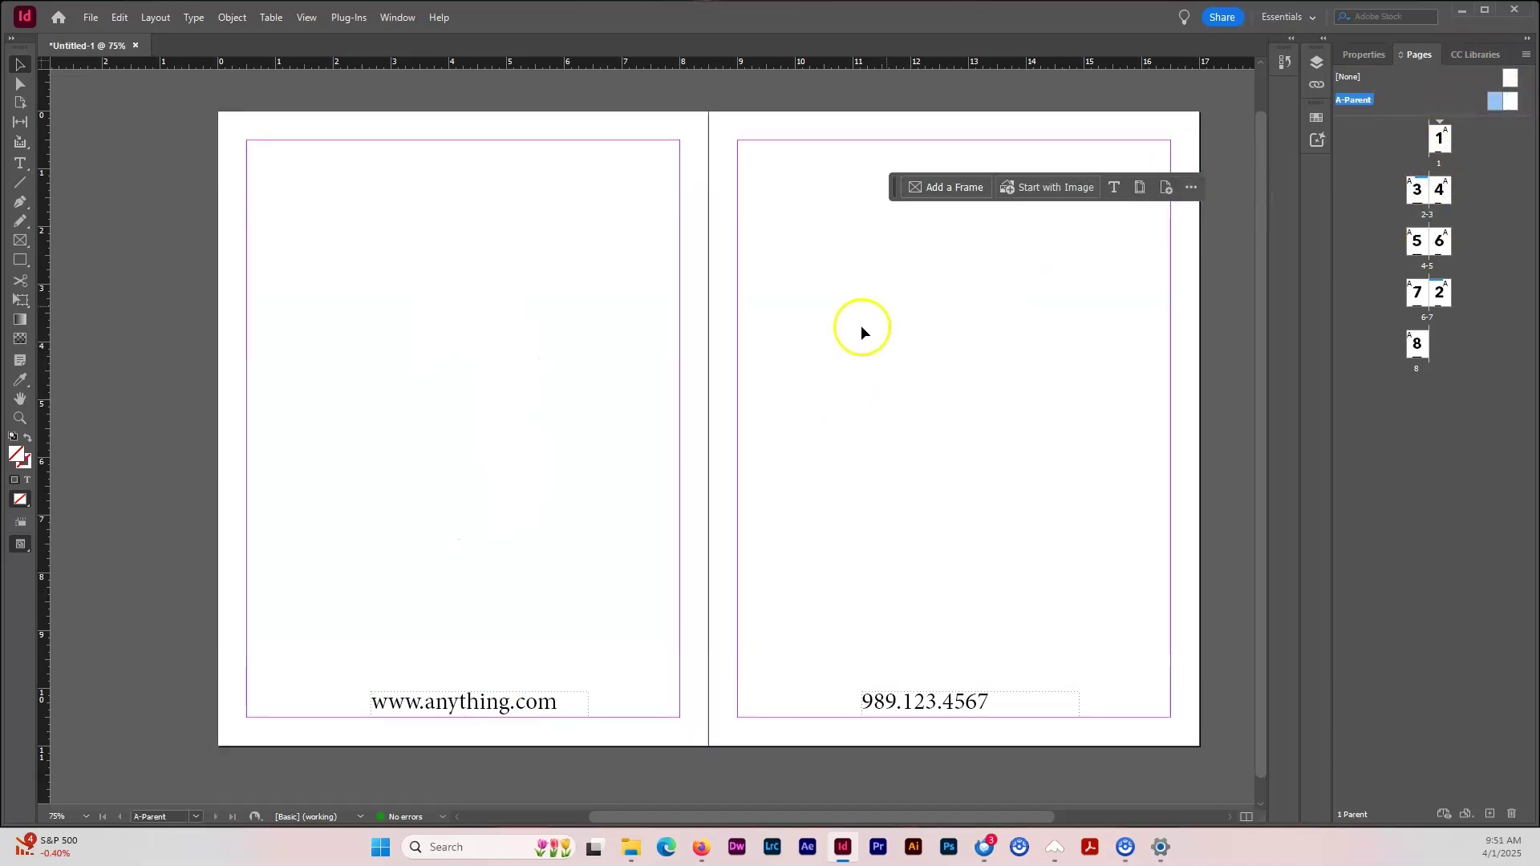
{"action": "left_click", "coordinate": [20, 163]}
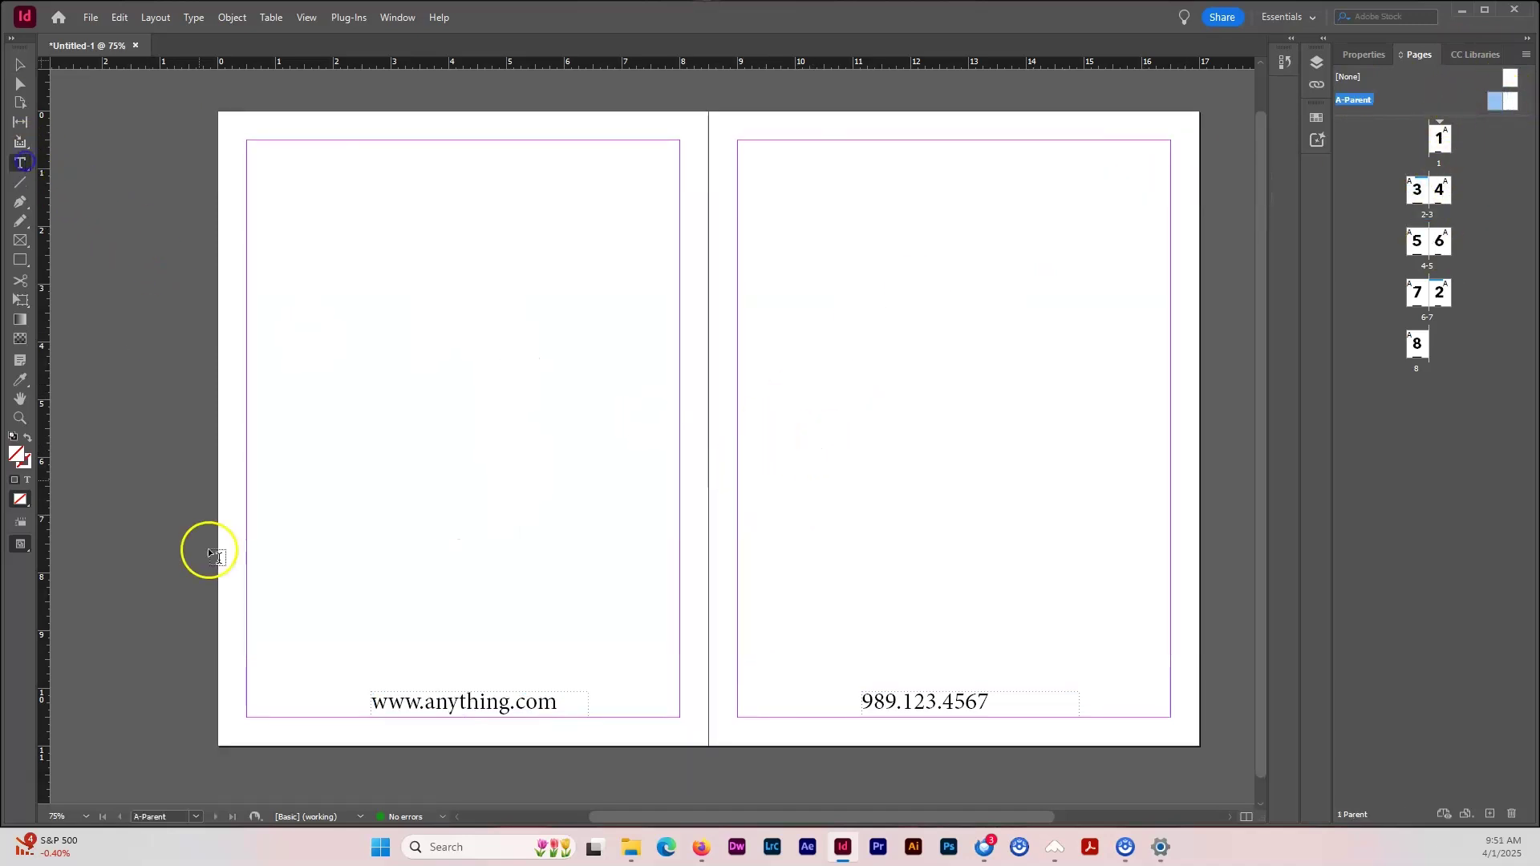
{"action": "left_click_drag", "start_coordinate": [247, 676], "coordinate": [295, 721]}
{"action": "key", "text": "ctrl+shift+alt+n"}
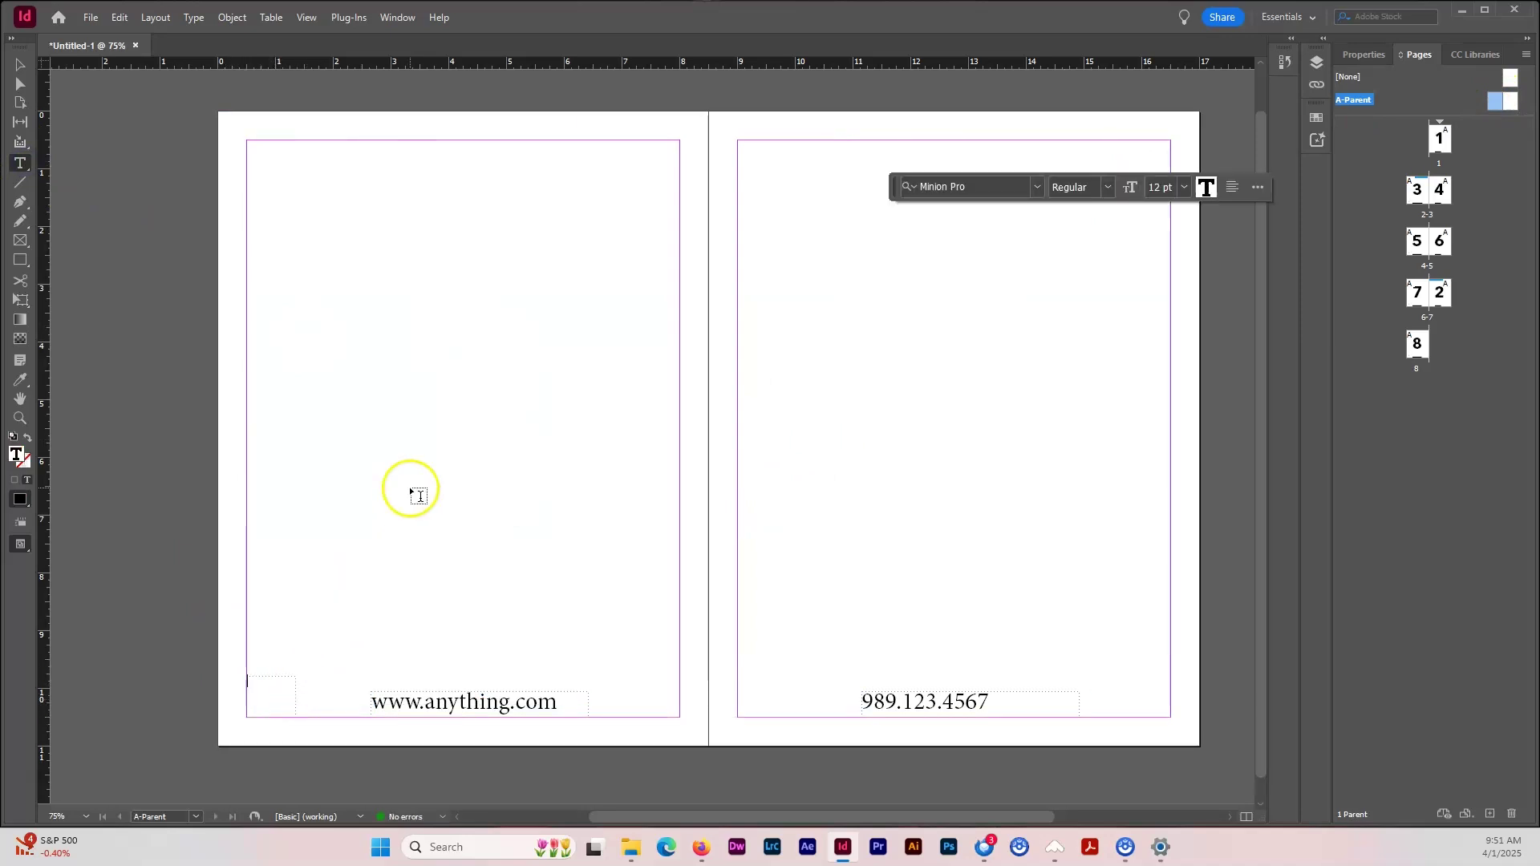
{"action": "left_click", "coordinate": [1185, 187]}
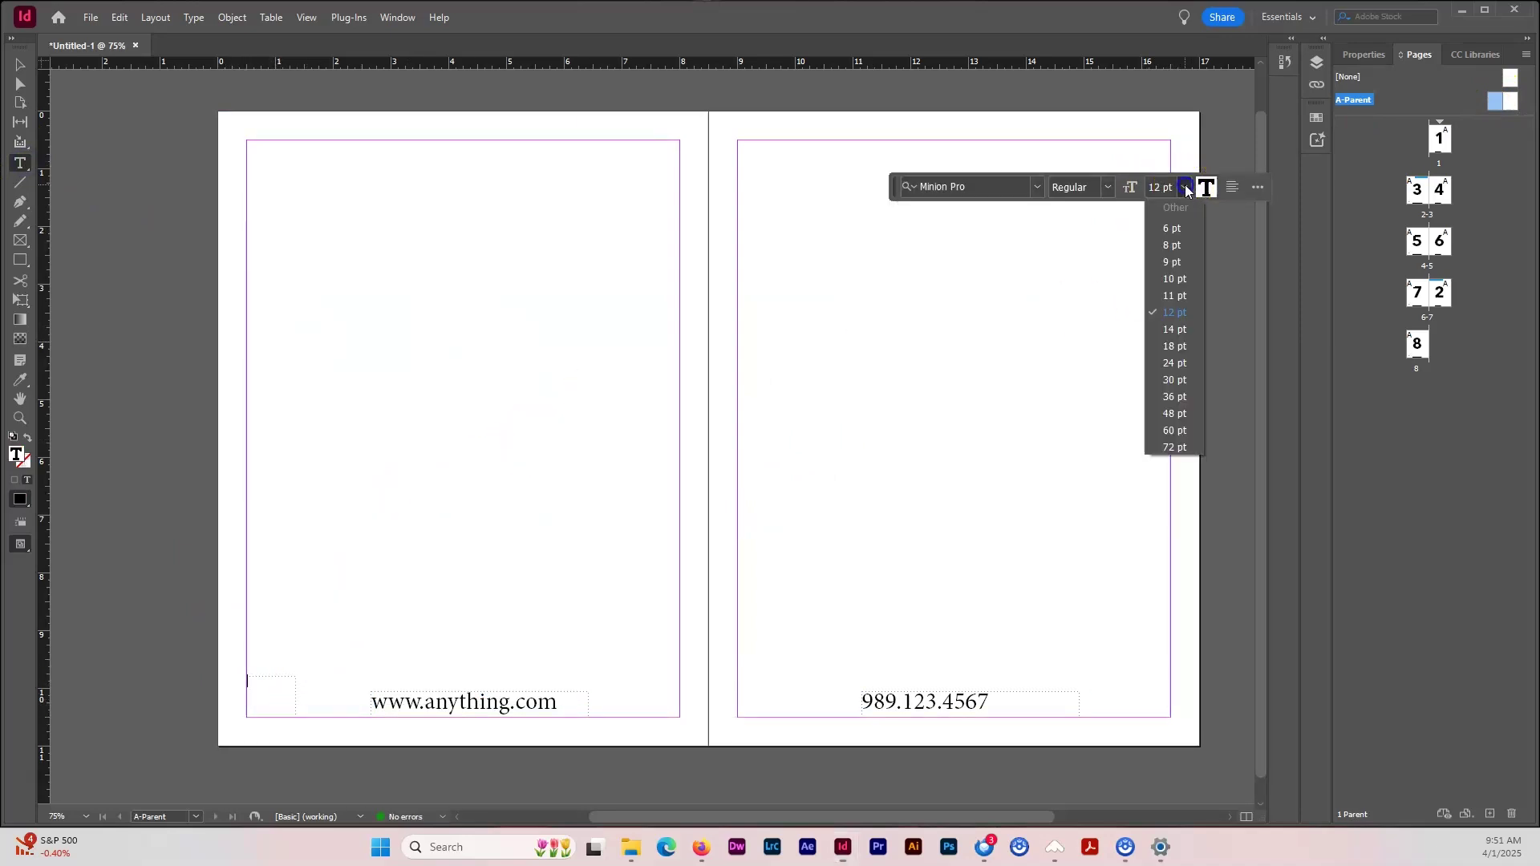
{"action": "left_click", "coordinate": [1177, 382]}
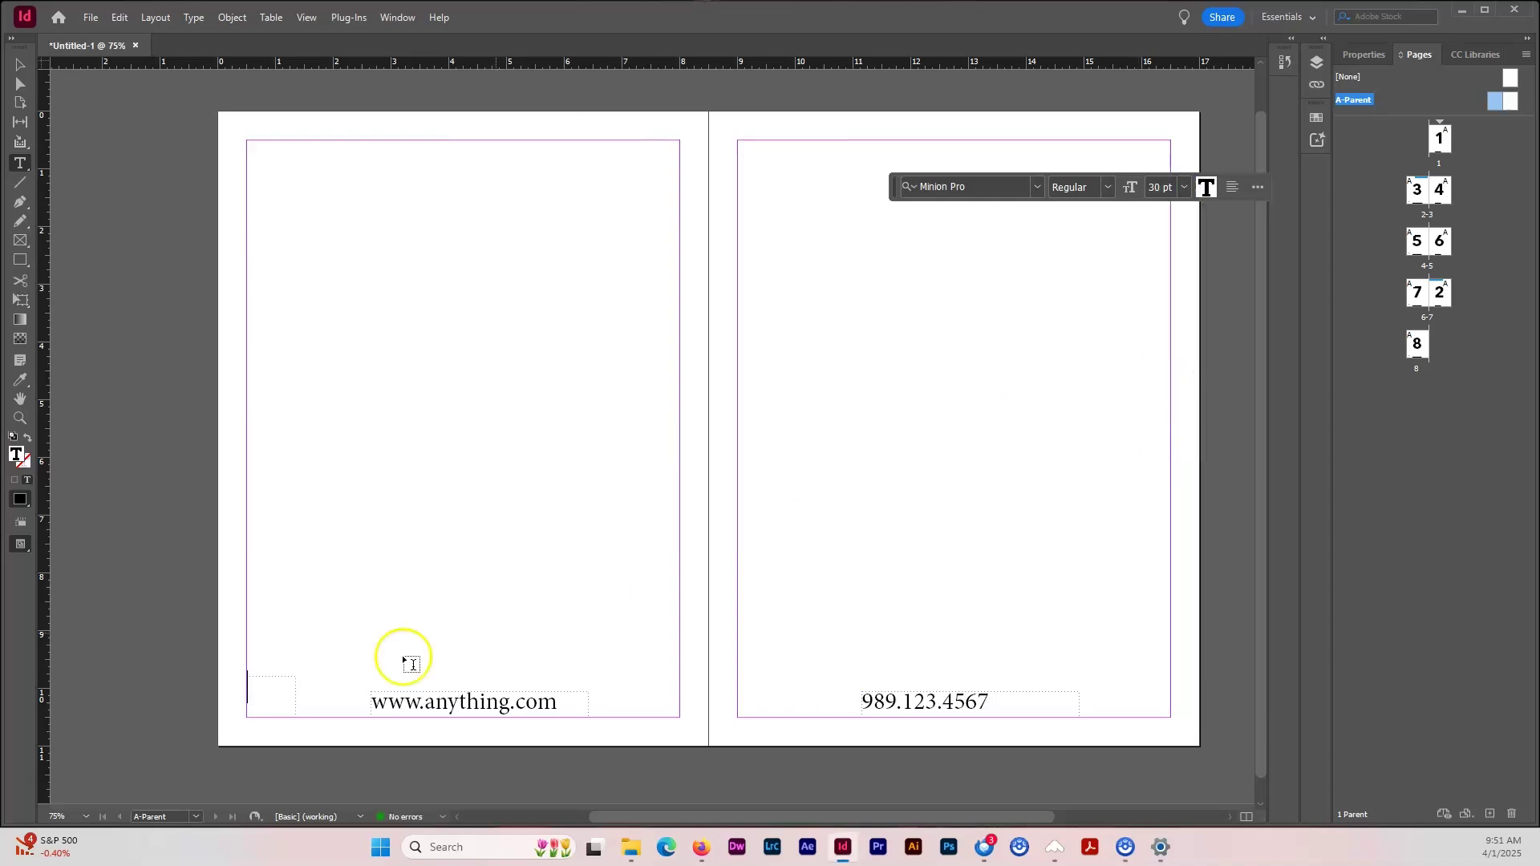
Insert a Current Page Number marker in the new corner frame and select the marker
{"action": "left_click", "coordinate": [191, 17]}
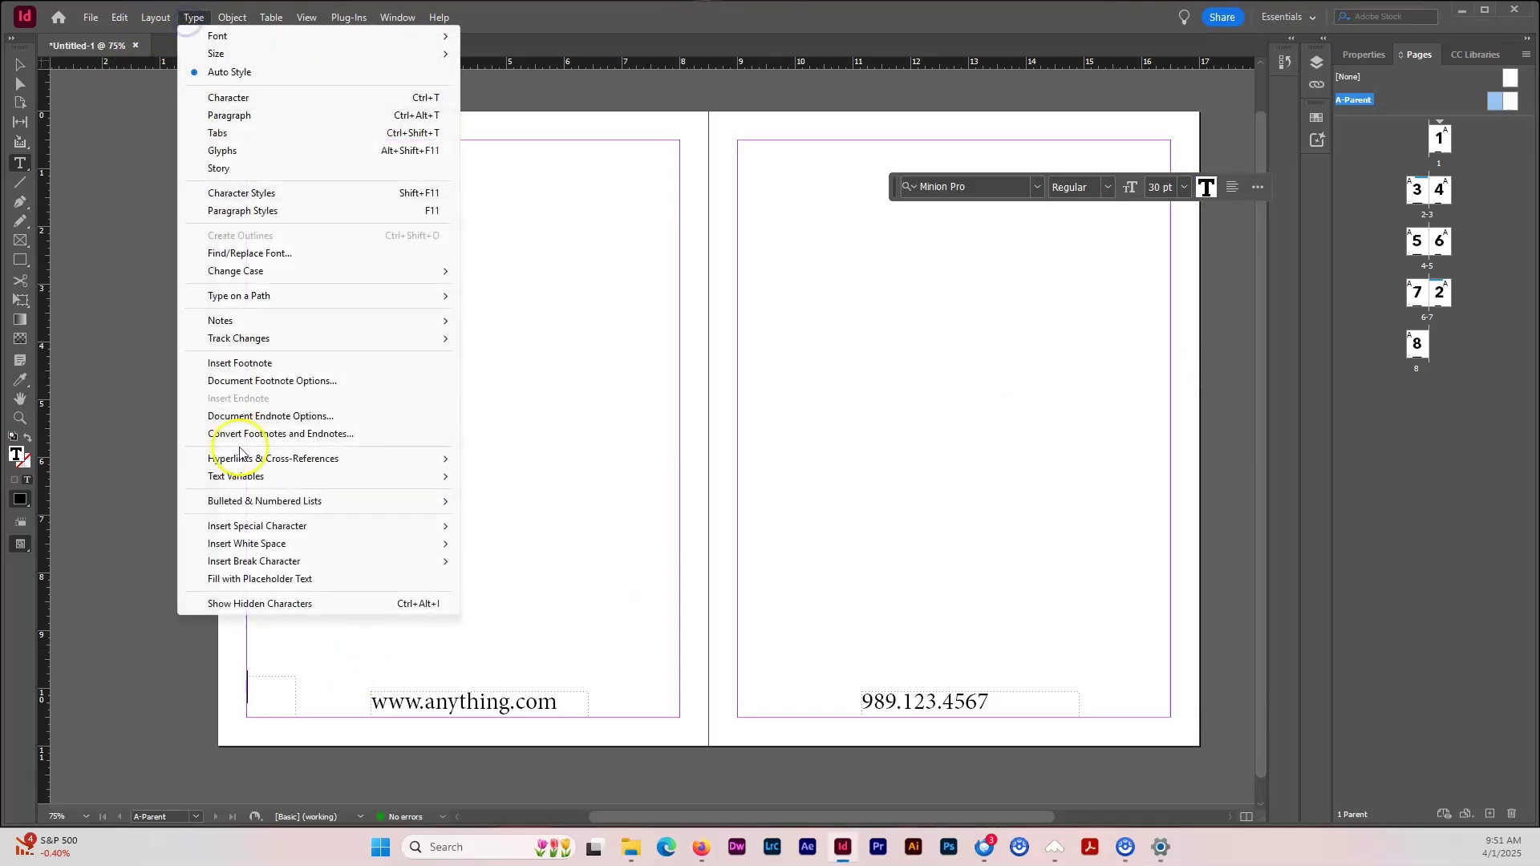
{"action": "mouse_move", "coordinate": [273, 526]}
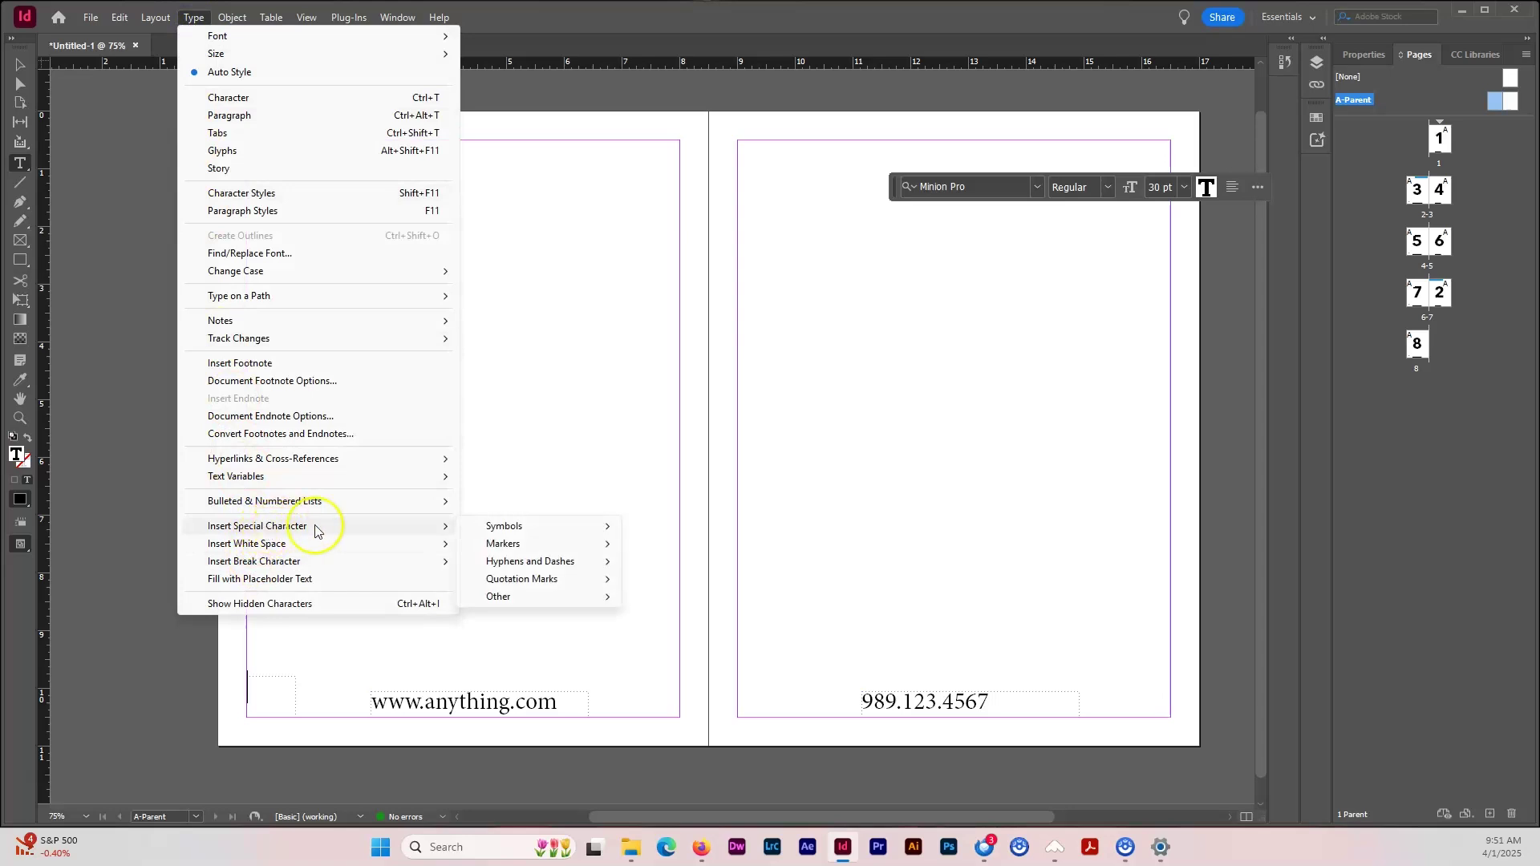
{"action": "mouse_move", "coordinate": [510, 548]}
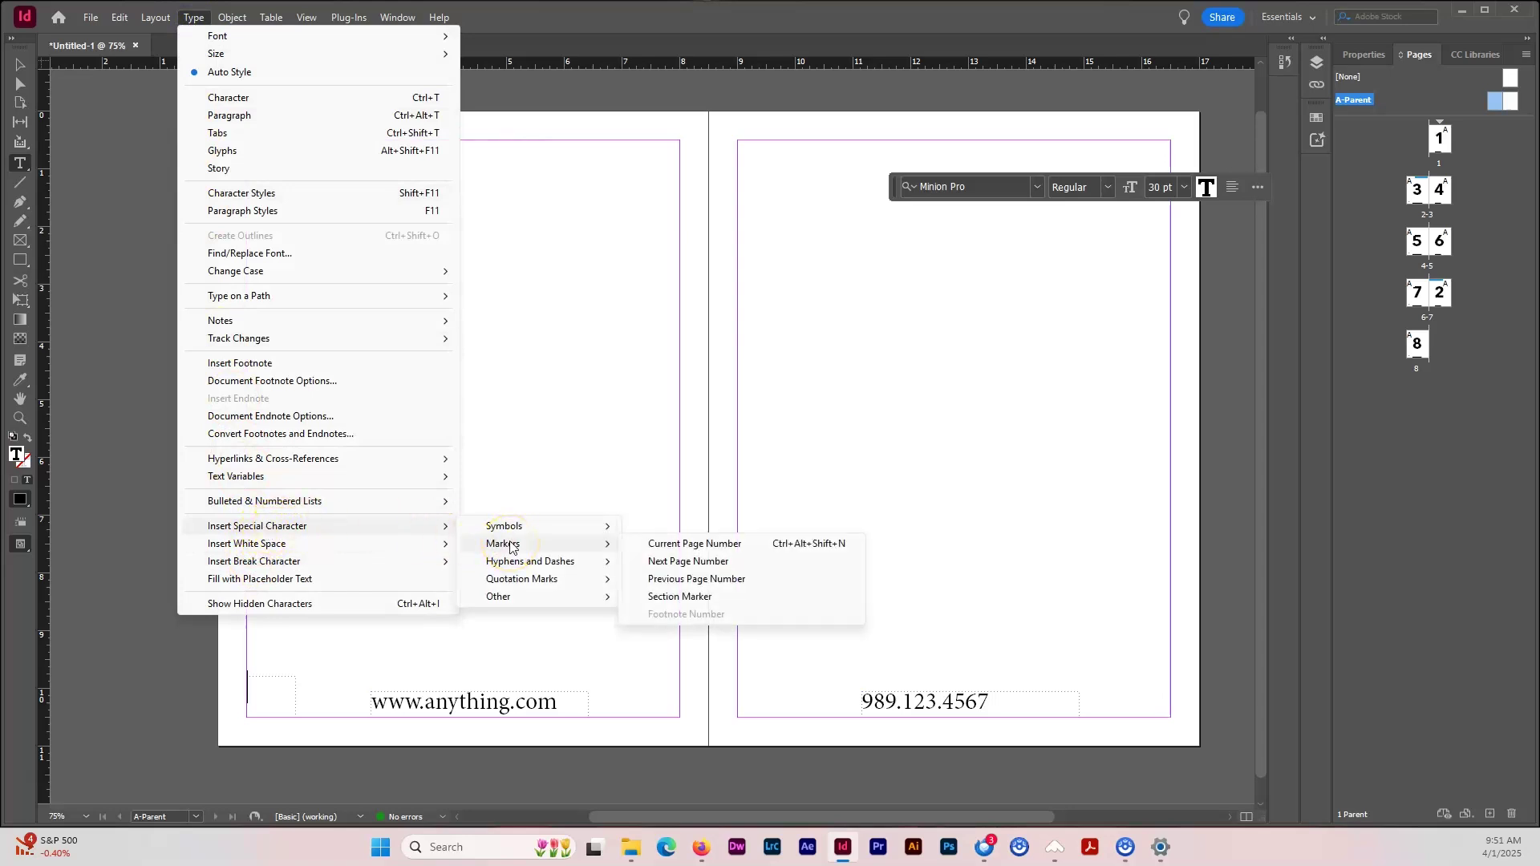
{"action": "left_click", "coordinate": [658, 544]}
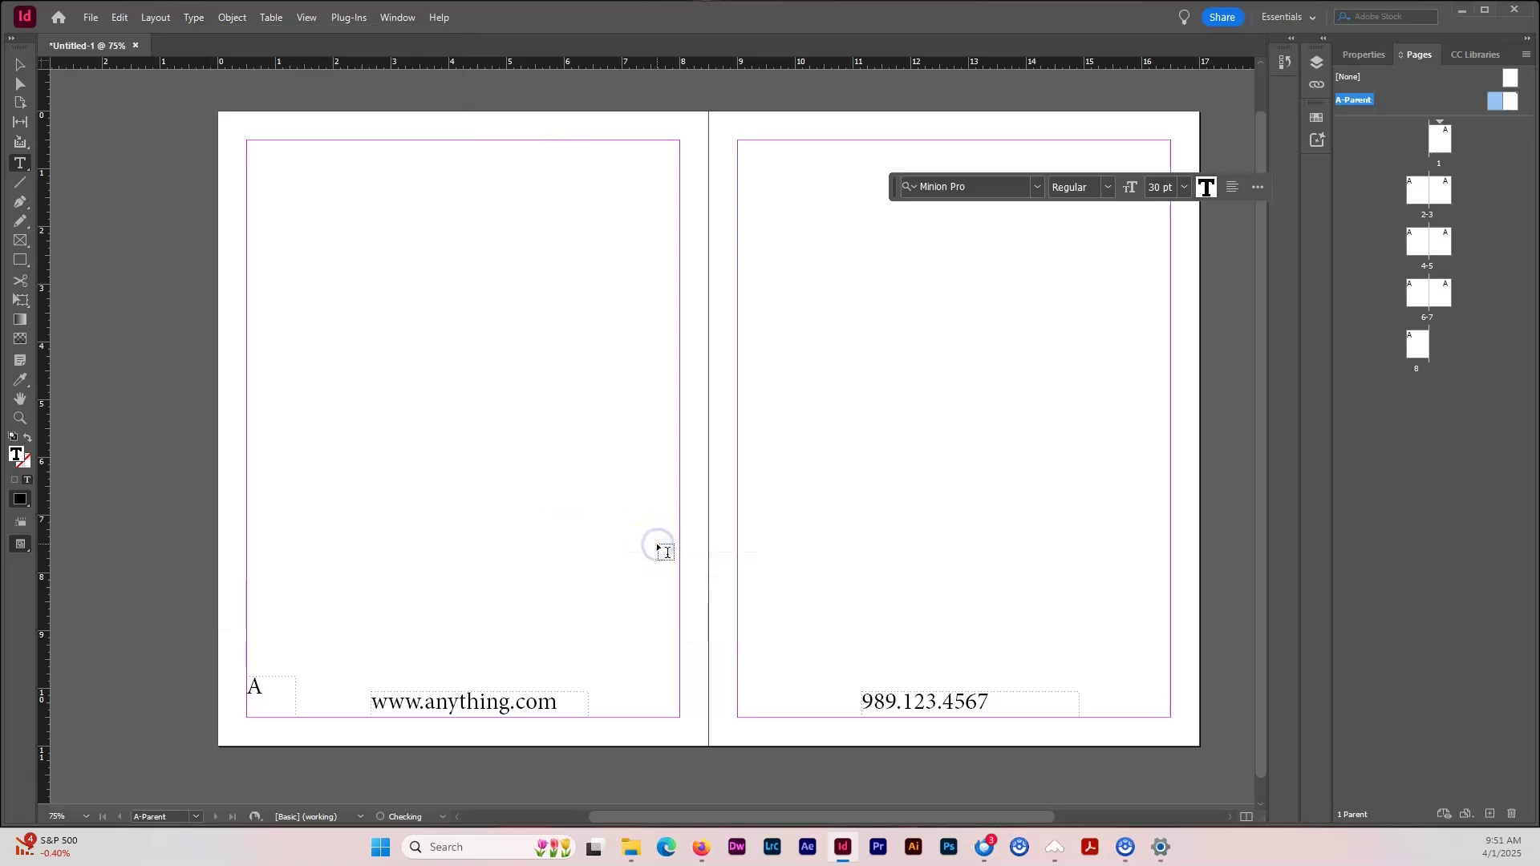
{"action": "left_click_drag", "start_coordinate": [267, 692], "coordinate": [233, 688]}
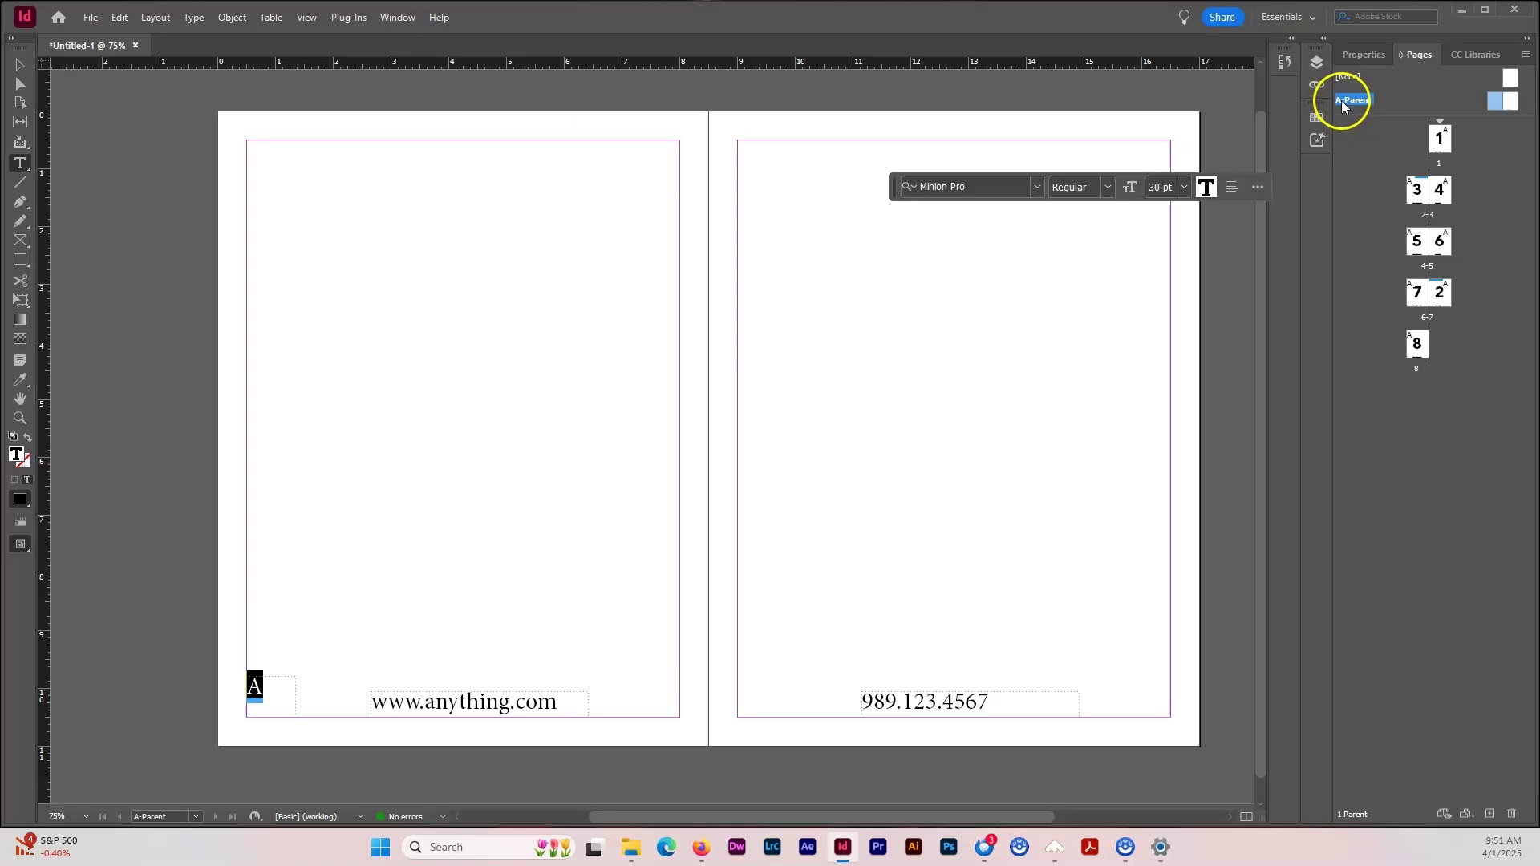
Duplicate the page number frame into the lower outside margin corner of the right A-Parent page
{"action": "left_click", "coordinate": [19, 65]}
{"action": "left_click", "coordinate": [281, 718]}
{"action": "key", "text": "ctrl+c"}
{"action": "key", "text": "ctrl+v"}
{"action": "left_click_drag", "start_coordinate": [646, 434], "coordinate": [1139, 695]}
Right-align the page number marker on the right parent page and deselect it
{"action": "double_click", "coordinate": [1131, 688]}
{"action": "double_click", "coordinate": [1131, 688]}
{"action": "left_click", "coordinate": [1379, 55]}
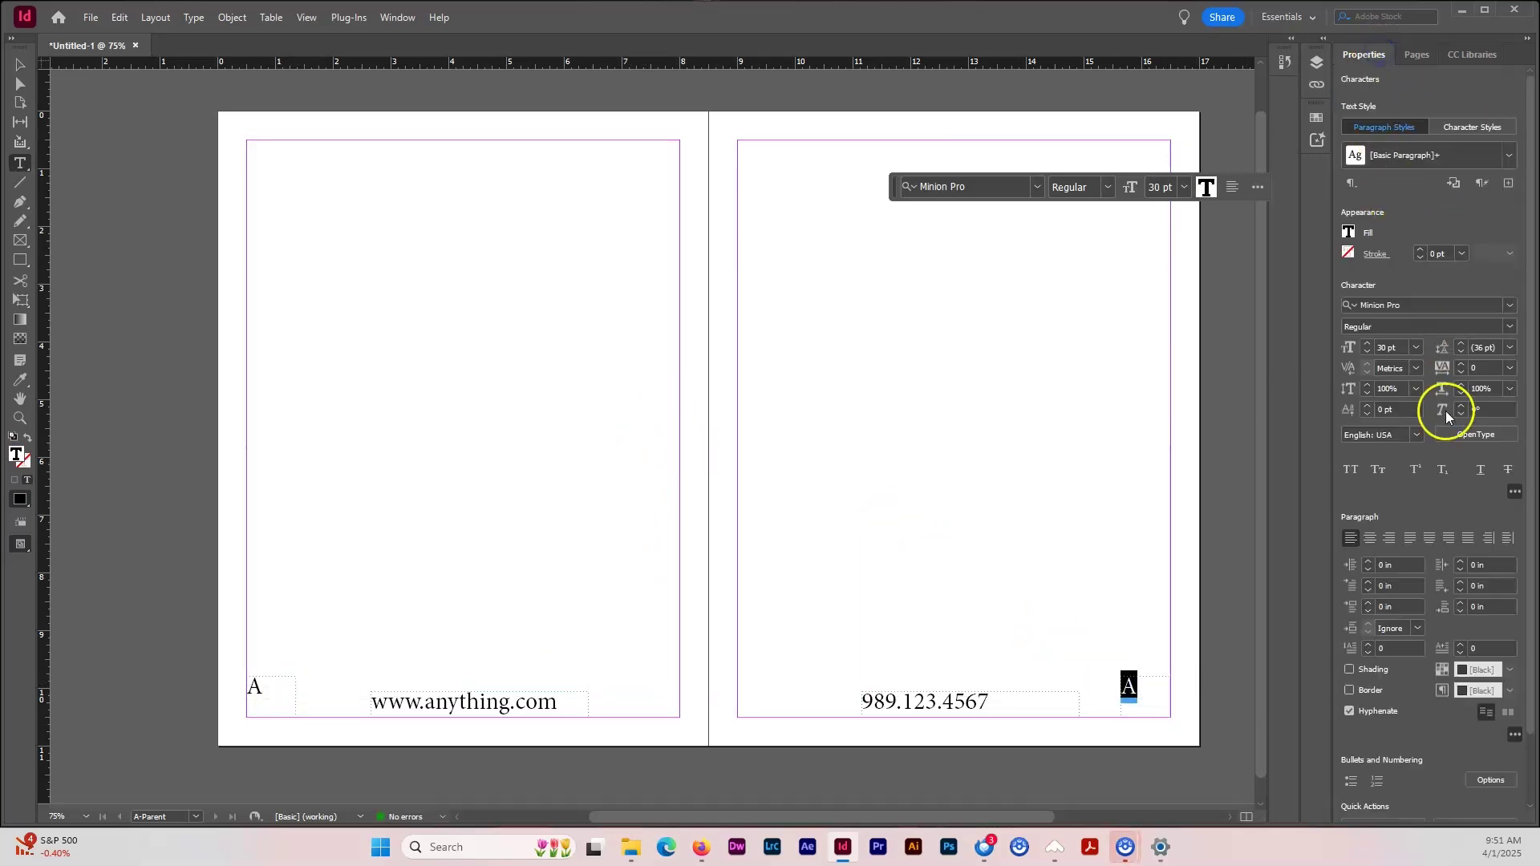
{"action": "left_click", "coordinate": [21, 64]}
{"action": "left_click", "coordinate": [995, 493]}
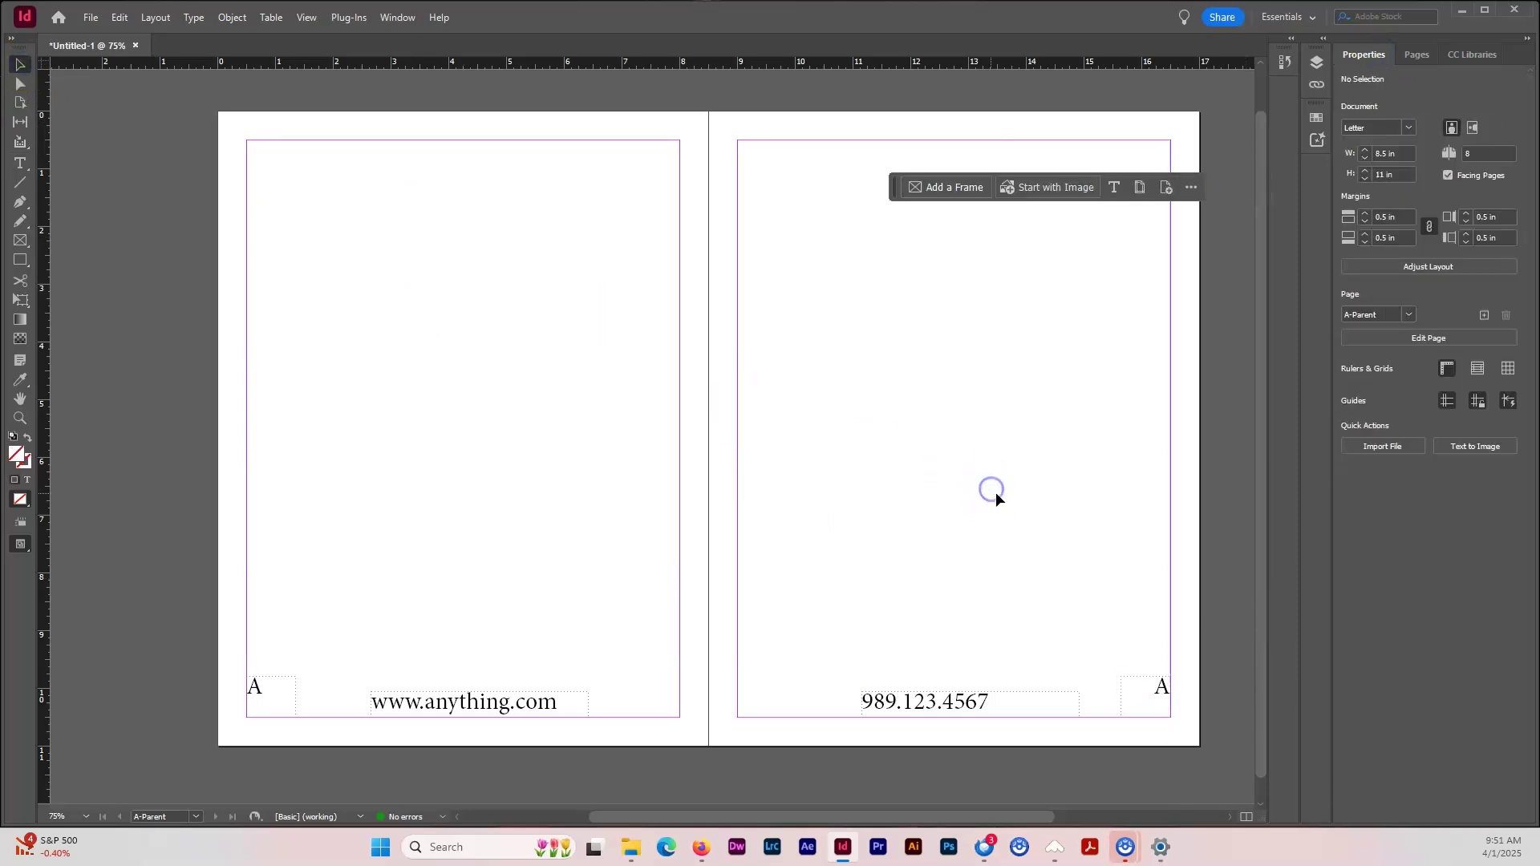
Check the automatic page numbers on the document pages, from page 1 through the spreads to page 8
{"action": "left_click", "coordinate": [1413, 53]}
{"action": "left_click_drag", "start_coordinate": [1433, 128], "coordinate": [1439, 142]}
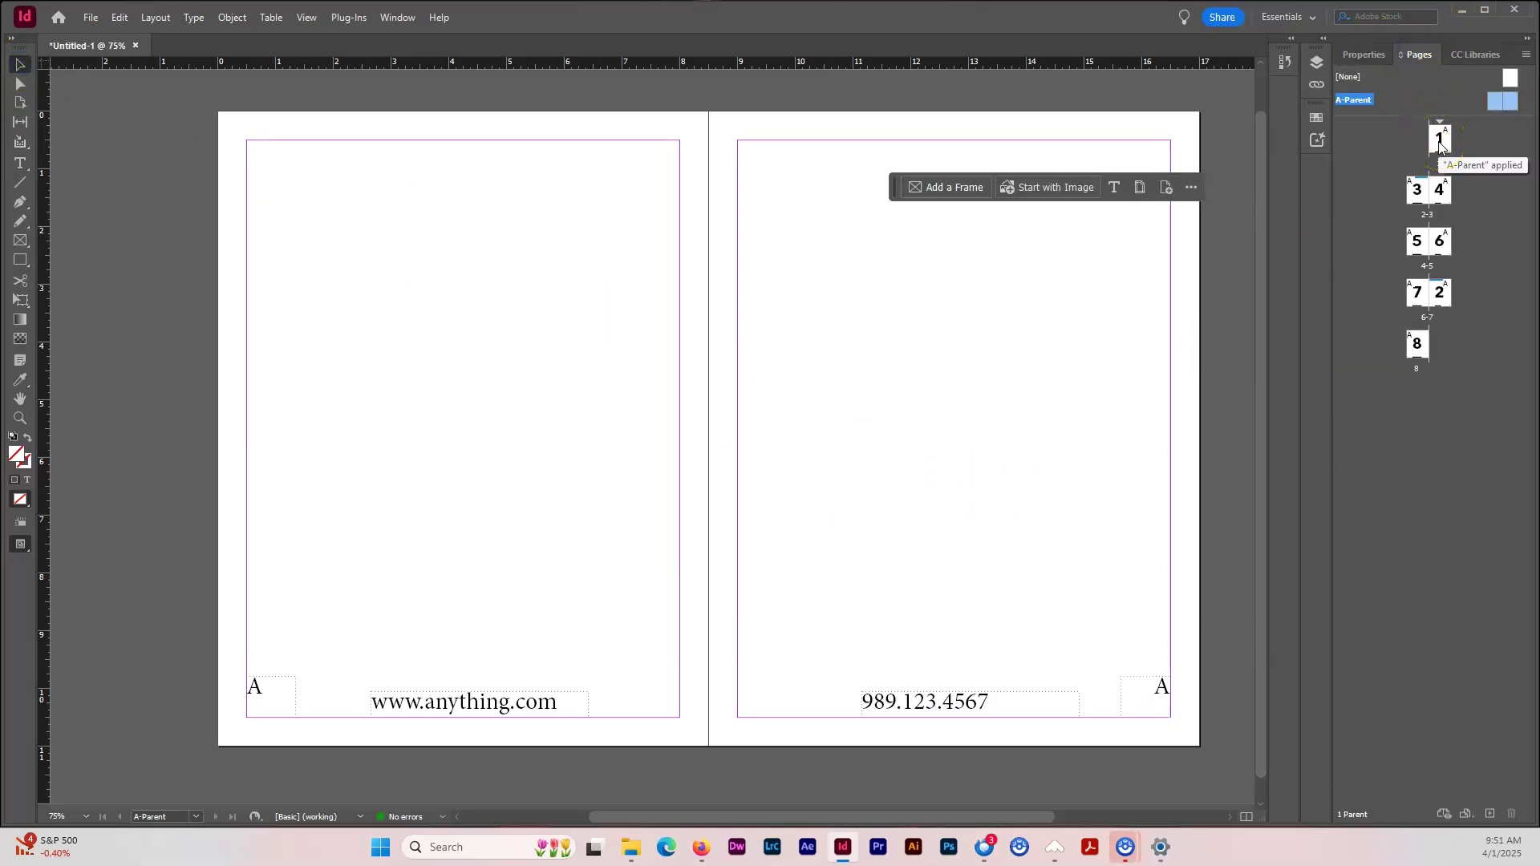
{"action": "double_click", "coordinate": [1440, 143]}
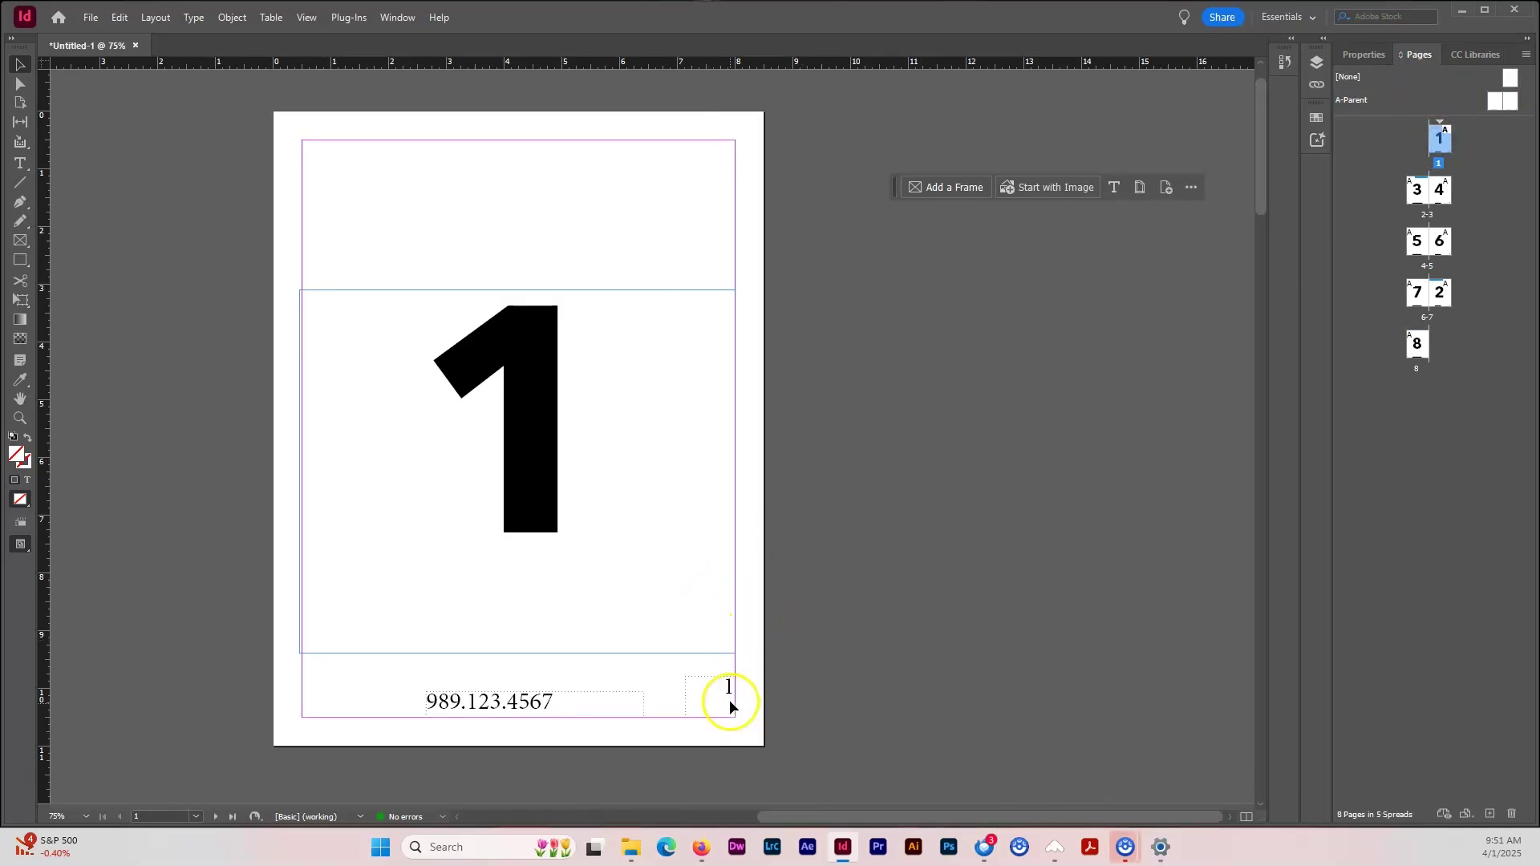
{"action": "left_click_drag", "start_coordinate": [574, 649], "coordinate": [1002, 354]}
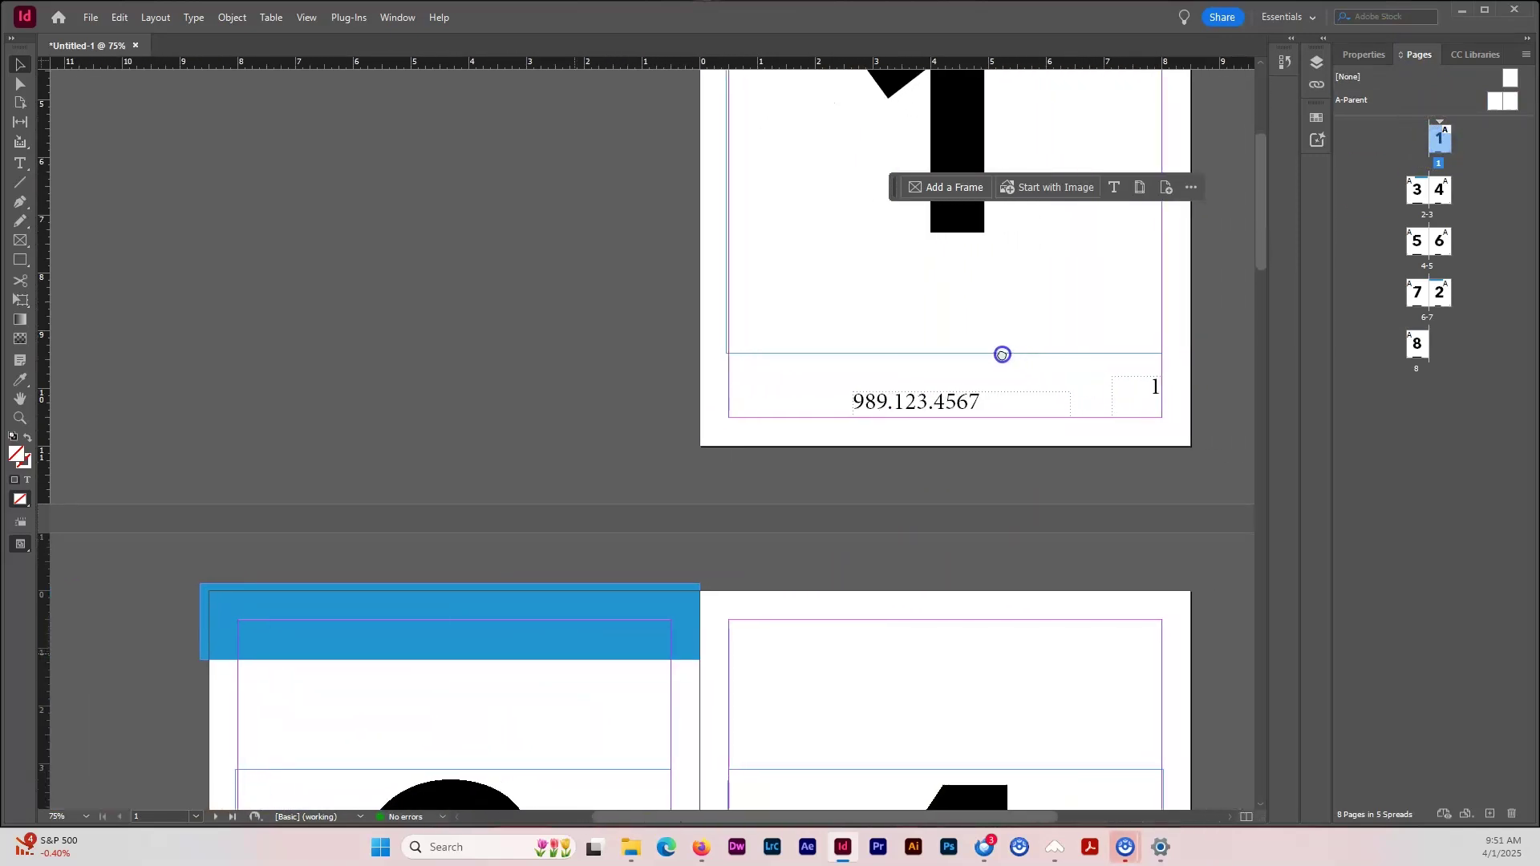
{"action": "scroll", "coordinate": [1037, 430], "scroll_direction": "down", "scroll_amount": 8}
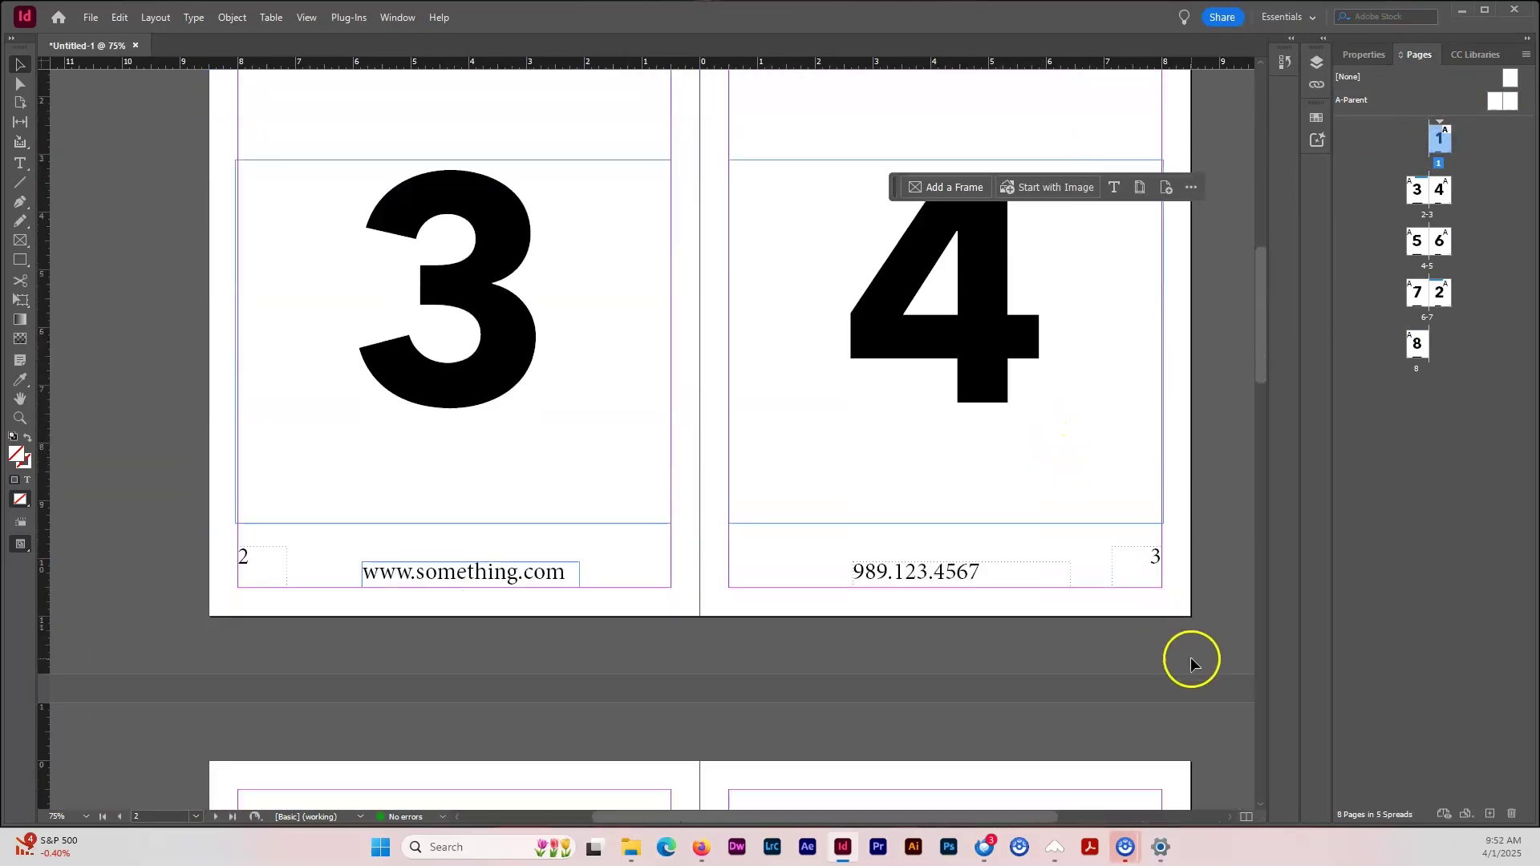
{"action": "scroll", "coordinate": [341, 613], "scroll_direction": "down", "scroll_amount": 8}
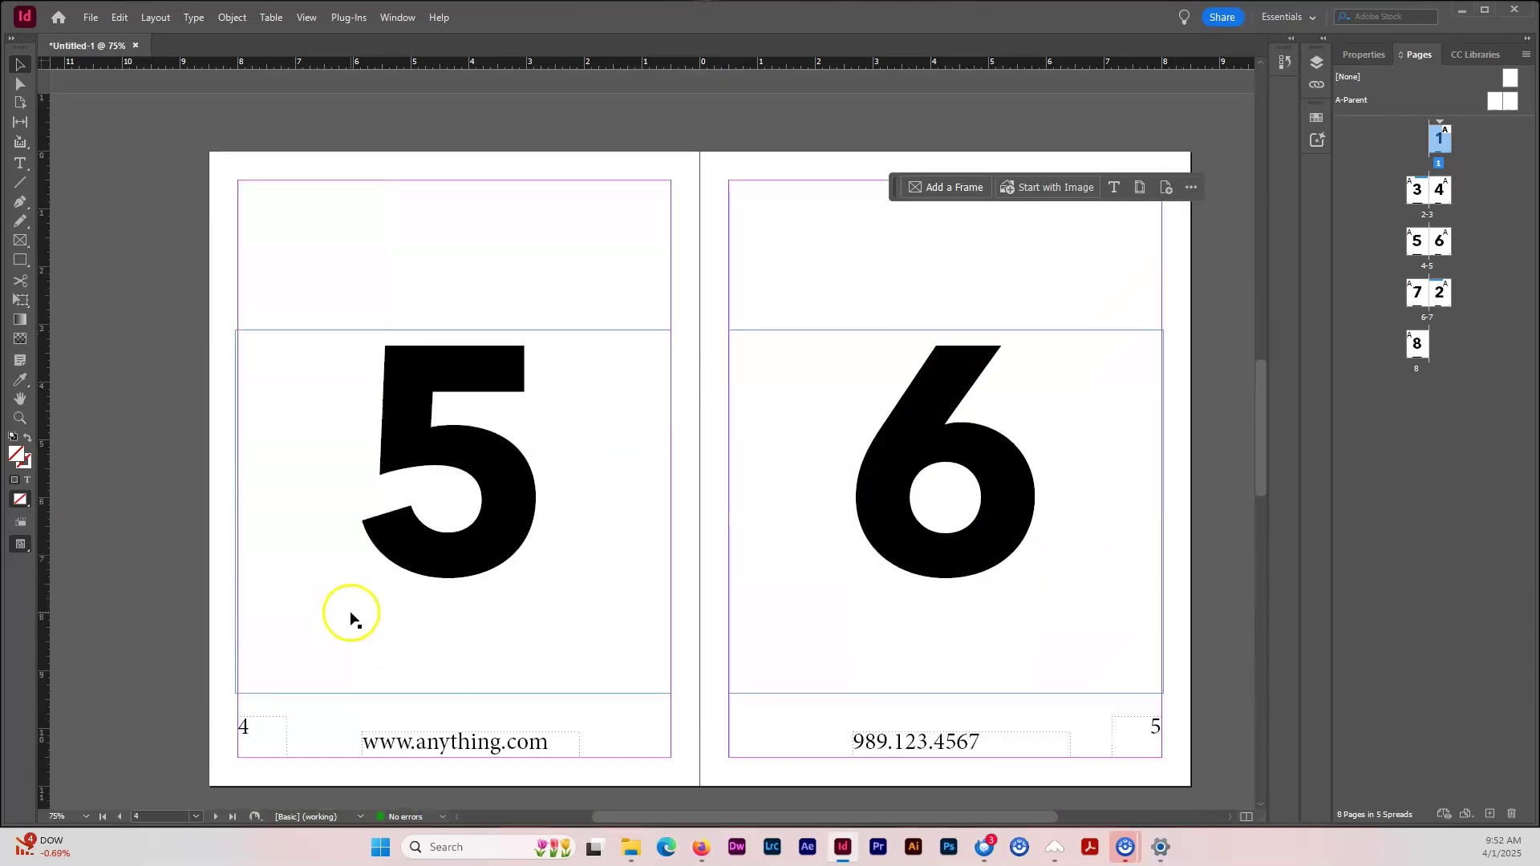
{"action": "scroll", "coordinate": [354, 645], "scroll_direction": "down", "scroll_amount": 8}
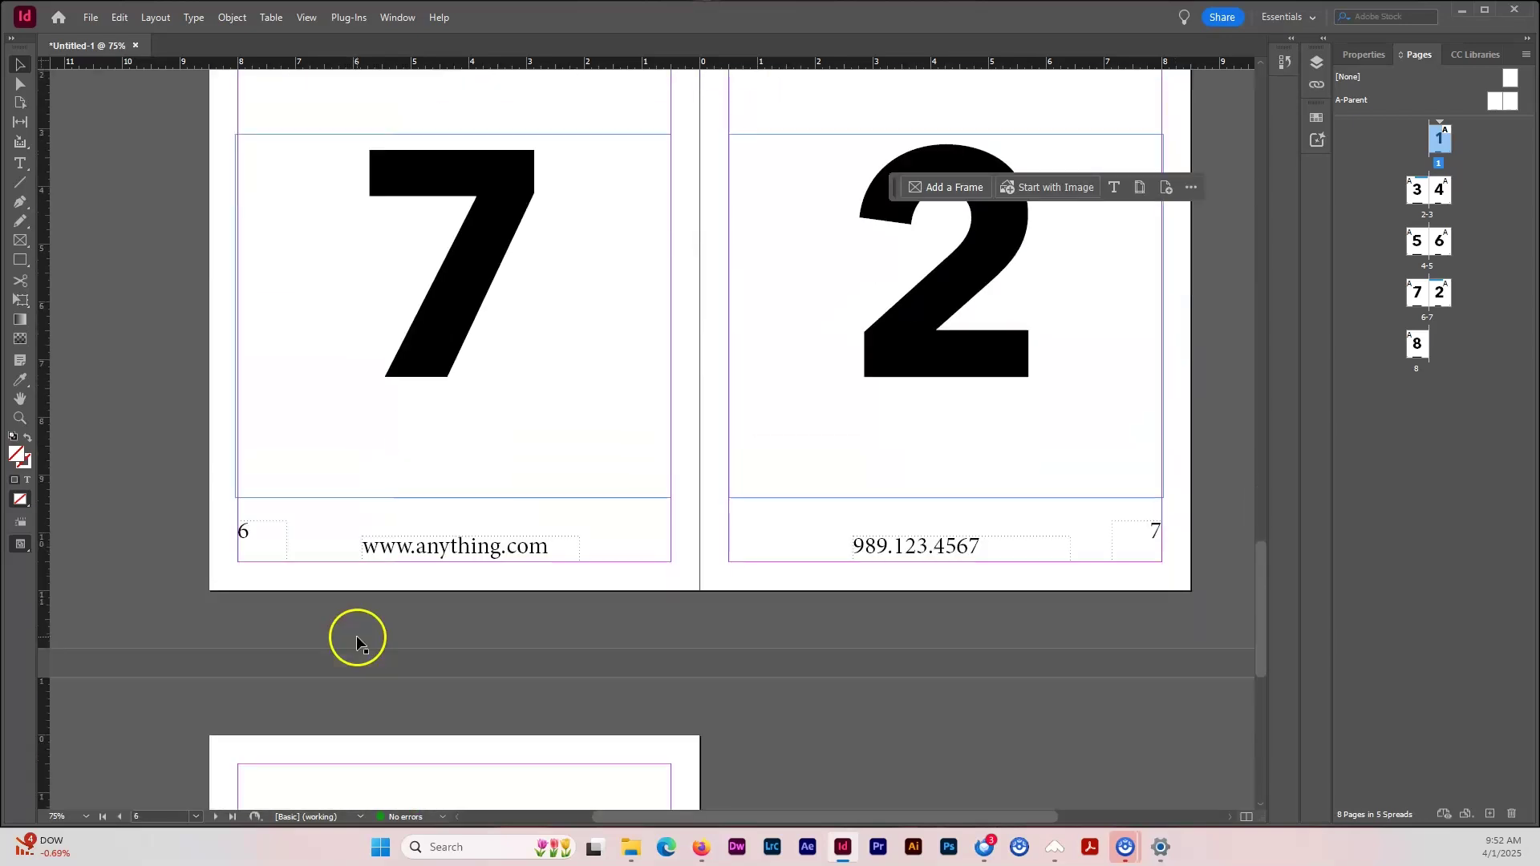
{"action": "scroll", "coordinate": [1094, 612], "scroll_direction": "down", "scroll_amount": 8}
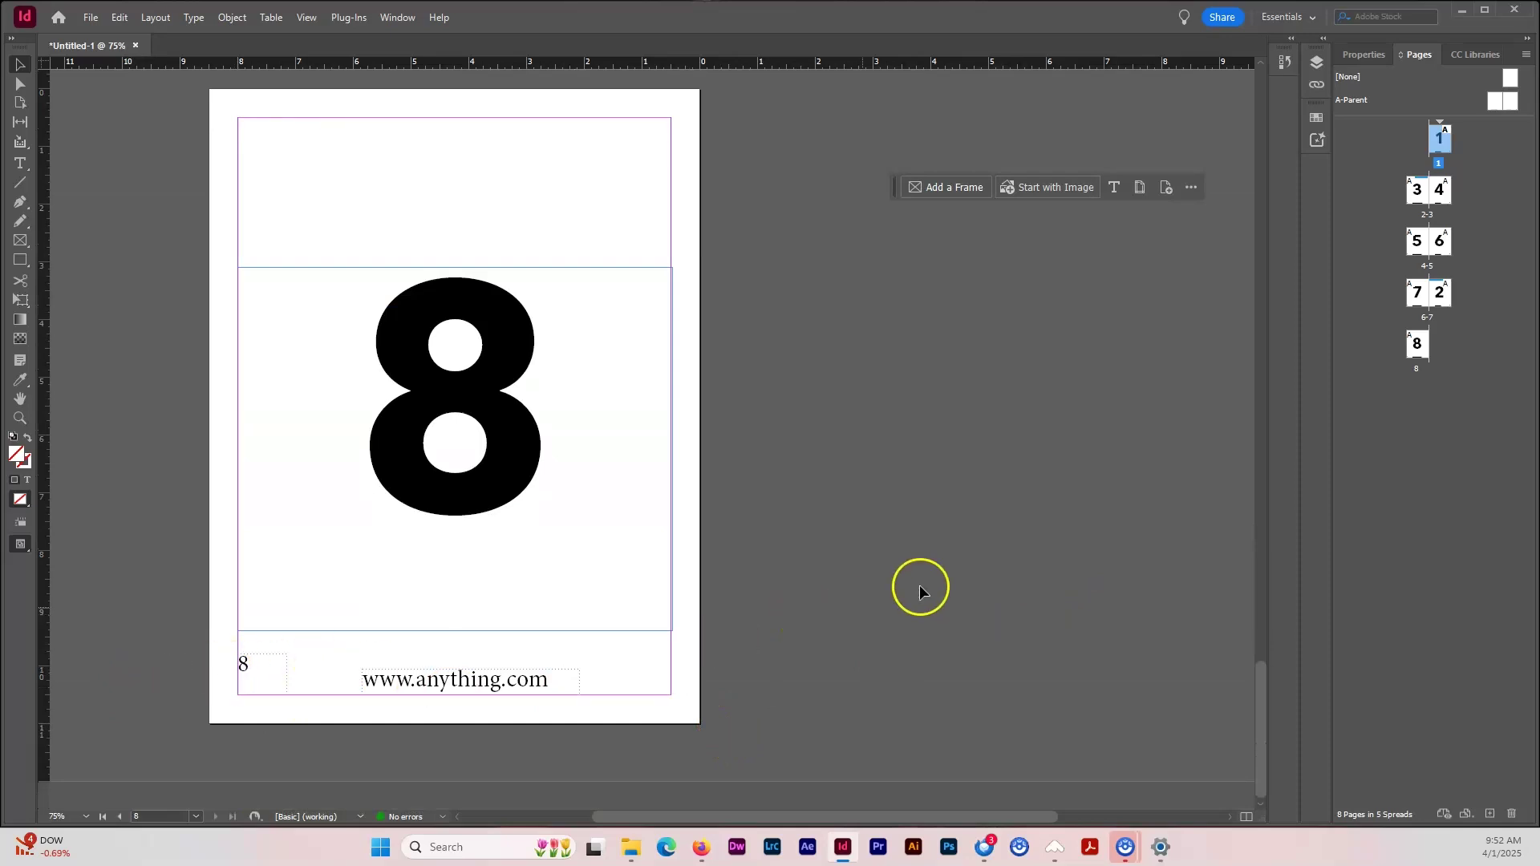
{"action": "scroll", "coordinate": [889, 574], "scroll_direction": "up", "scroll_amount": 7}
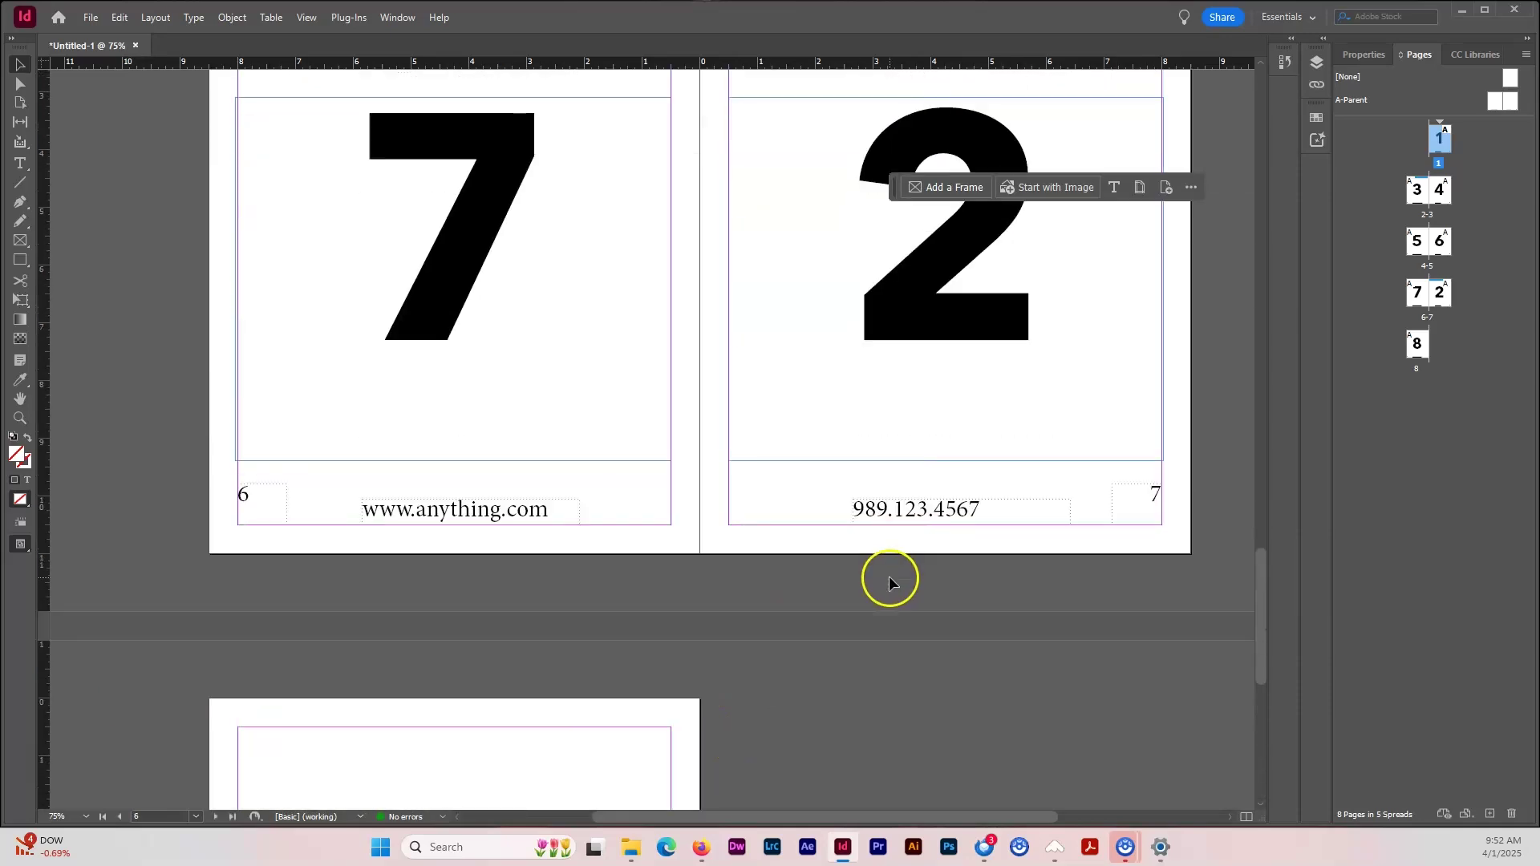
Reorder the document pages so their large numerals run 1, 6, 4, 8, 3, 5, 7, 2
{"action": "left_click_drag", "start_coordinate": [1438, 151], "coordinate": [1443, 152]}
{"action": "left_click_drag", "start_coordinate": [1430, 247], "coordinate": [1419, 341]}
{"action": "left_click_drag", "start_coordinate": [1399, 243], "coordinate": [1401, 243]}
{"action": "left_click", "coordinate": [1414, 292]}
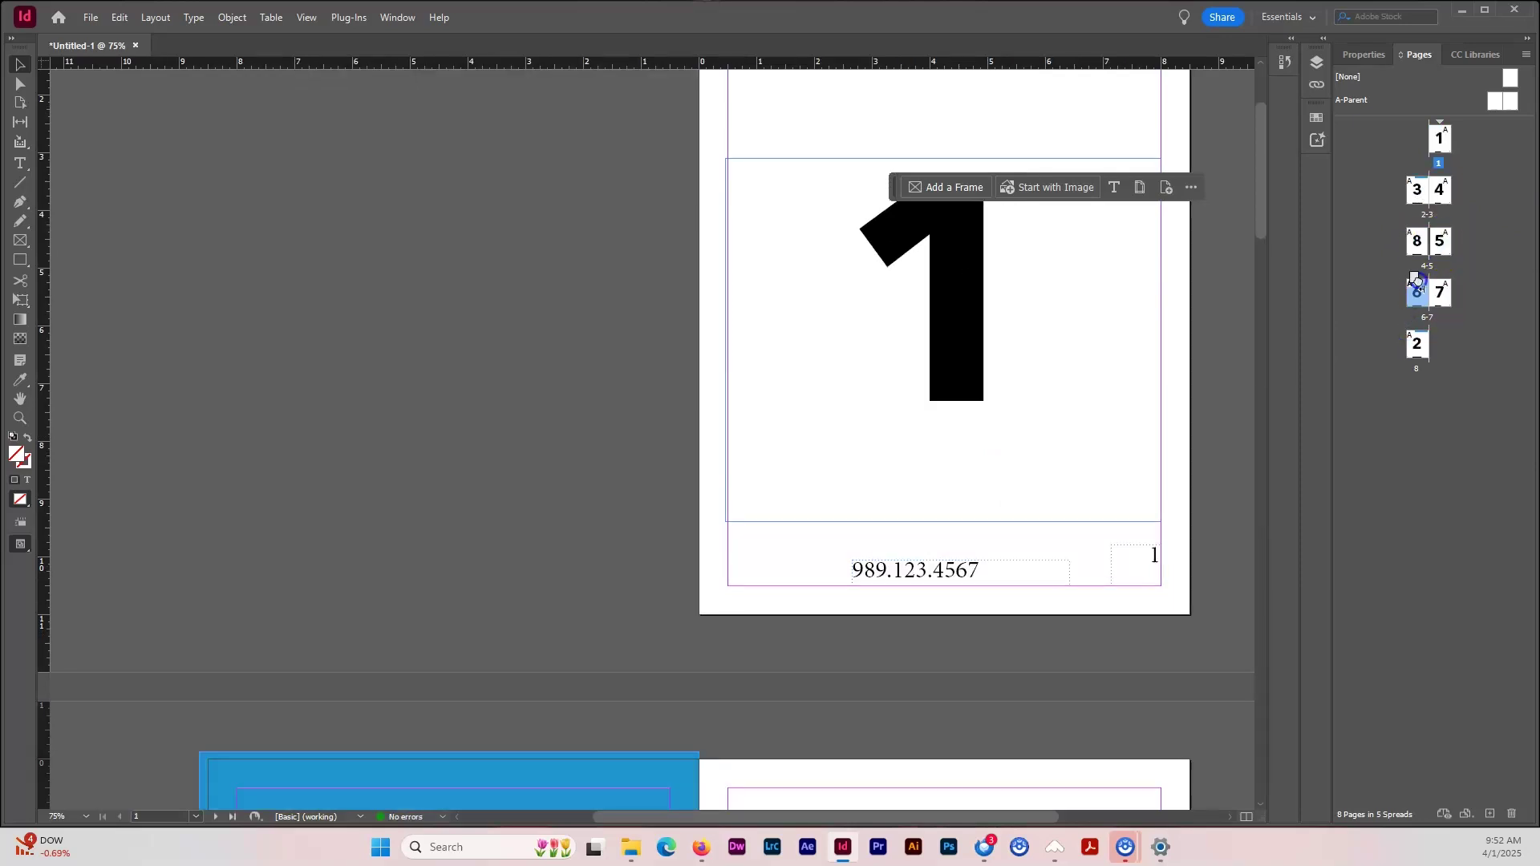
{"action": "left_click_drag", "start_coordinate": [1438, 189], "coordinate": [1456, 262]}
Check the footer page numbers on the reordered pages through the last page and return to page 1
{"action": "scroll", "coordinate": [1051, 437], "scroll_direction": "down", "scroll_amount": 8}
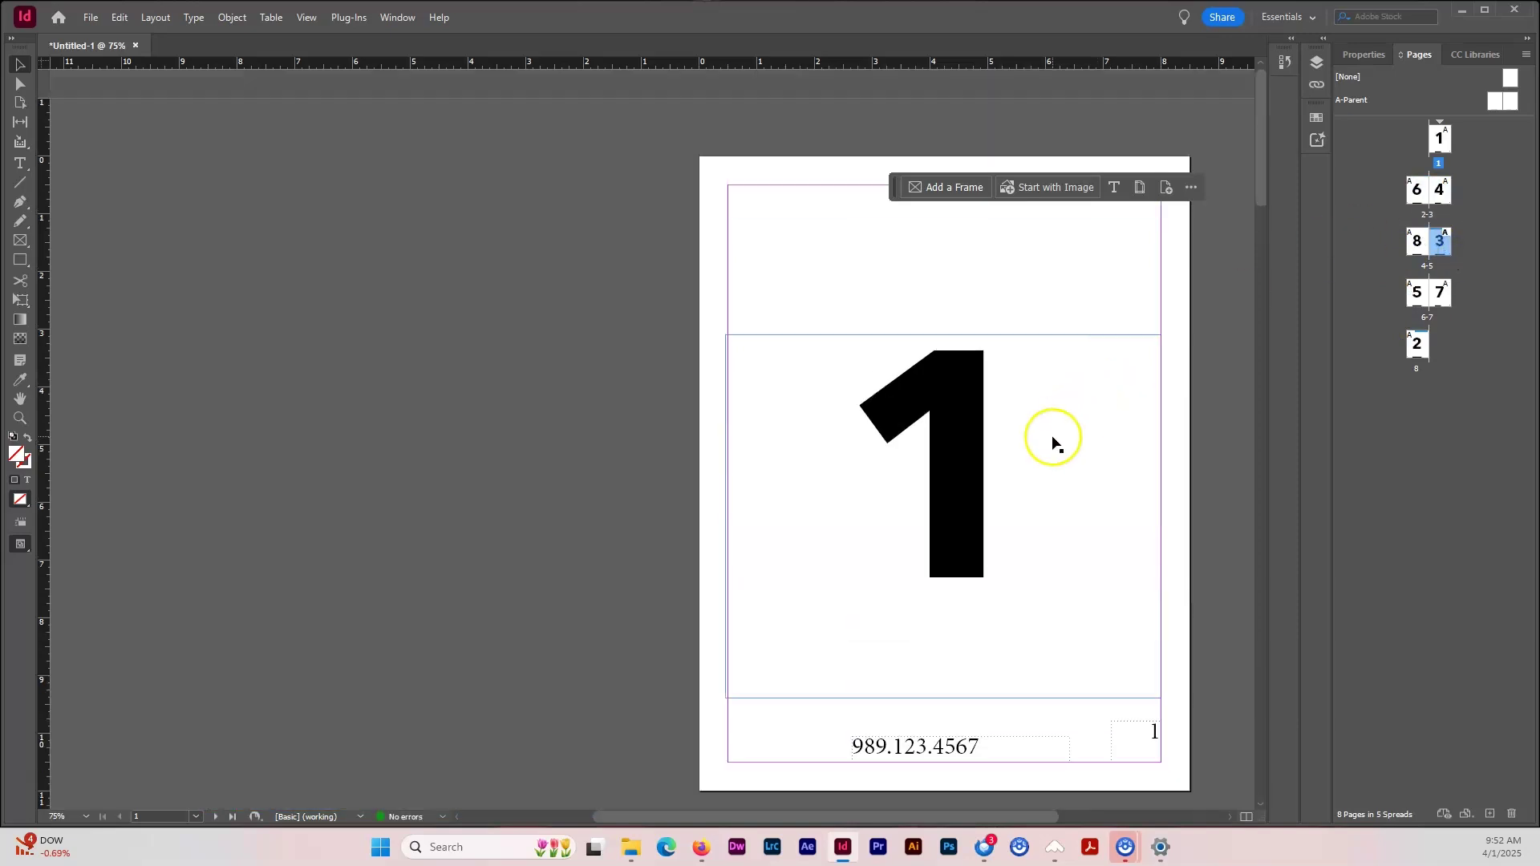
{"action": "scroll", "coordinate": [1053, 439], "scroll_direction": "down", "scroll_amount": 8}
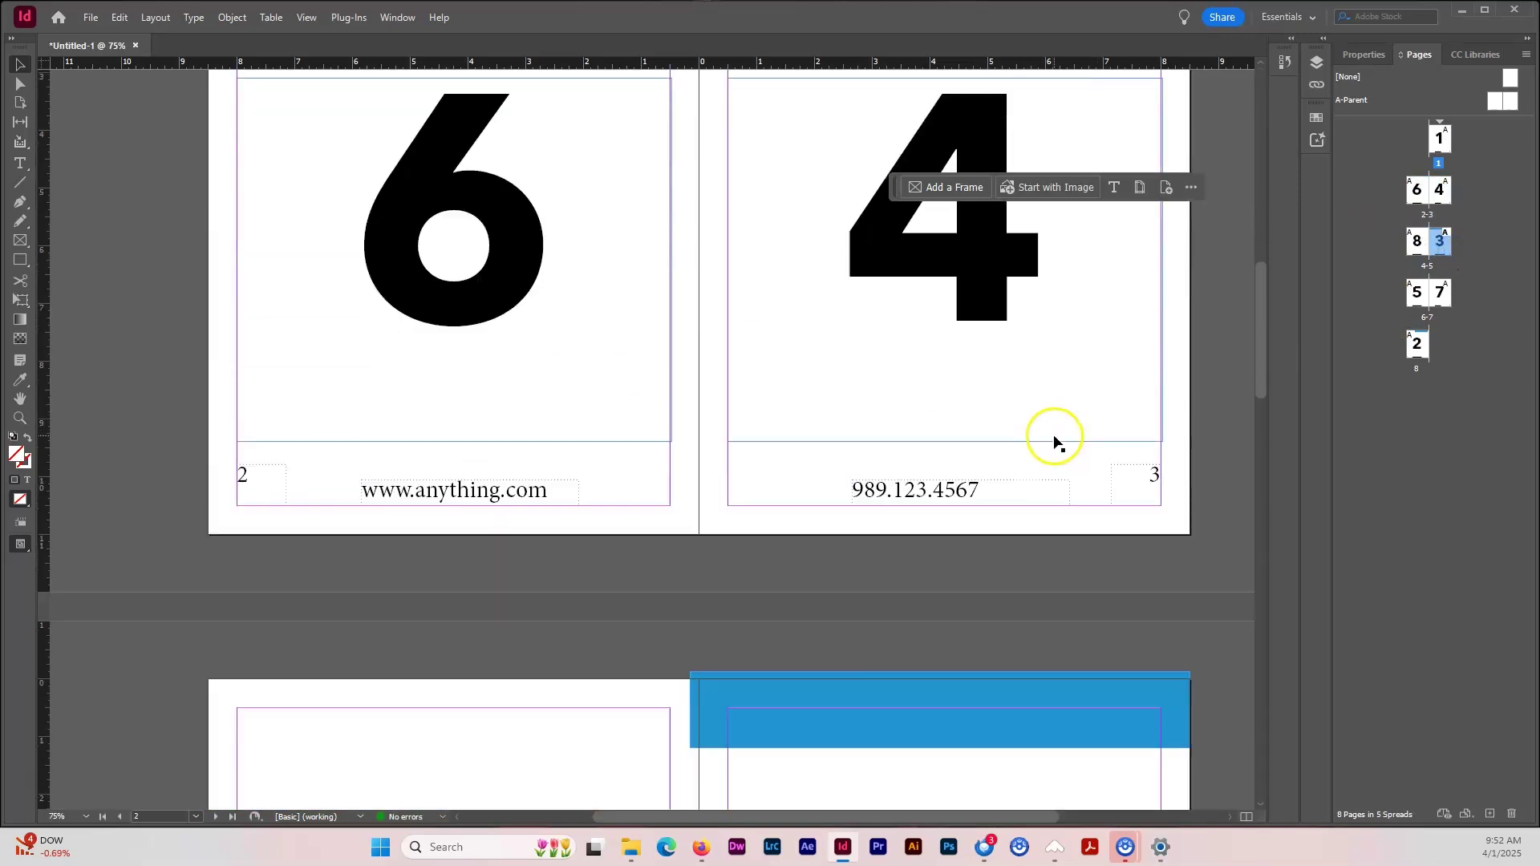
{"action": "scroll", "coordinate": [1054, 436], "scroll_direction": "down", "scroll_amount": 10}
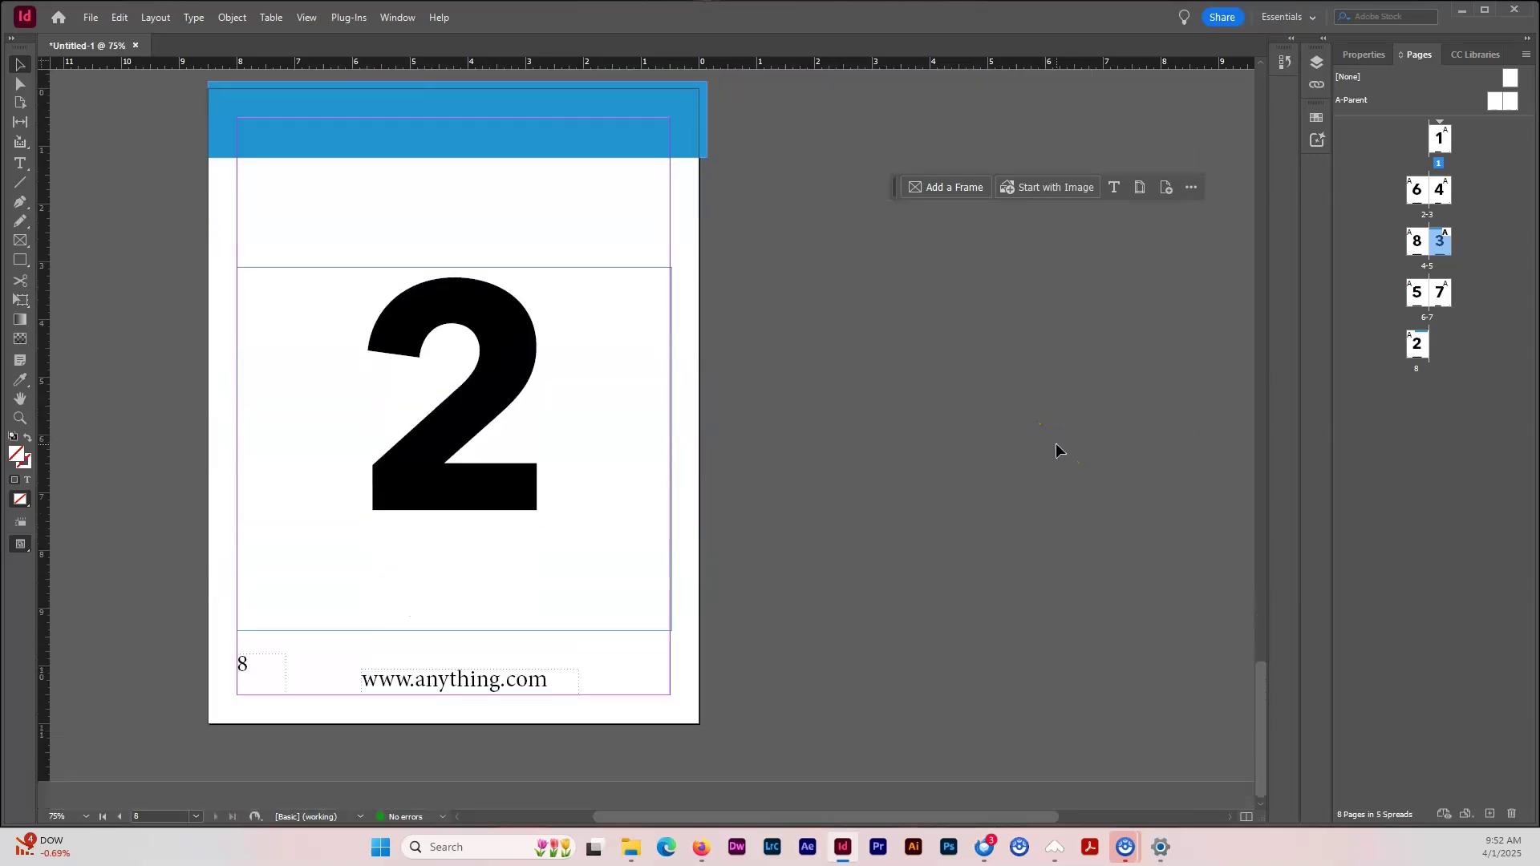
{"action": "scroll", "coordinate": [1055, 446], "scroll_direction": "up", "scroll_amount": 20}
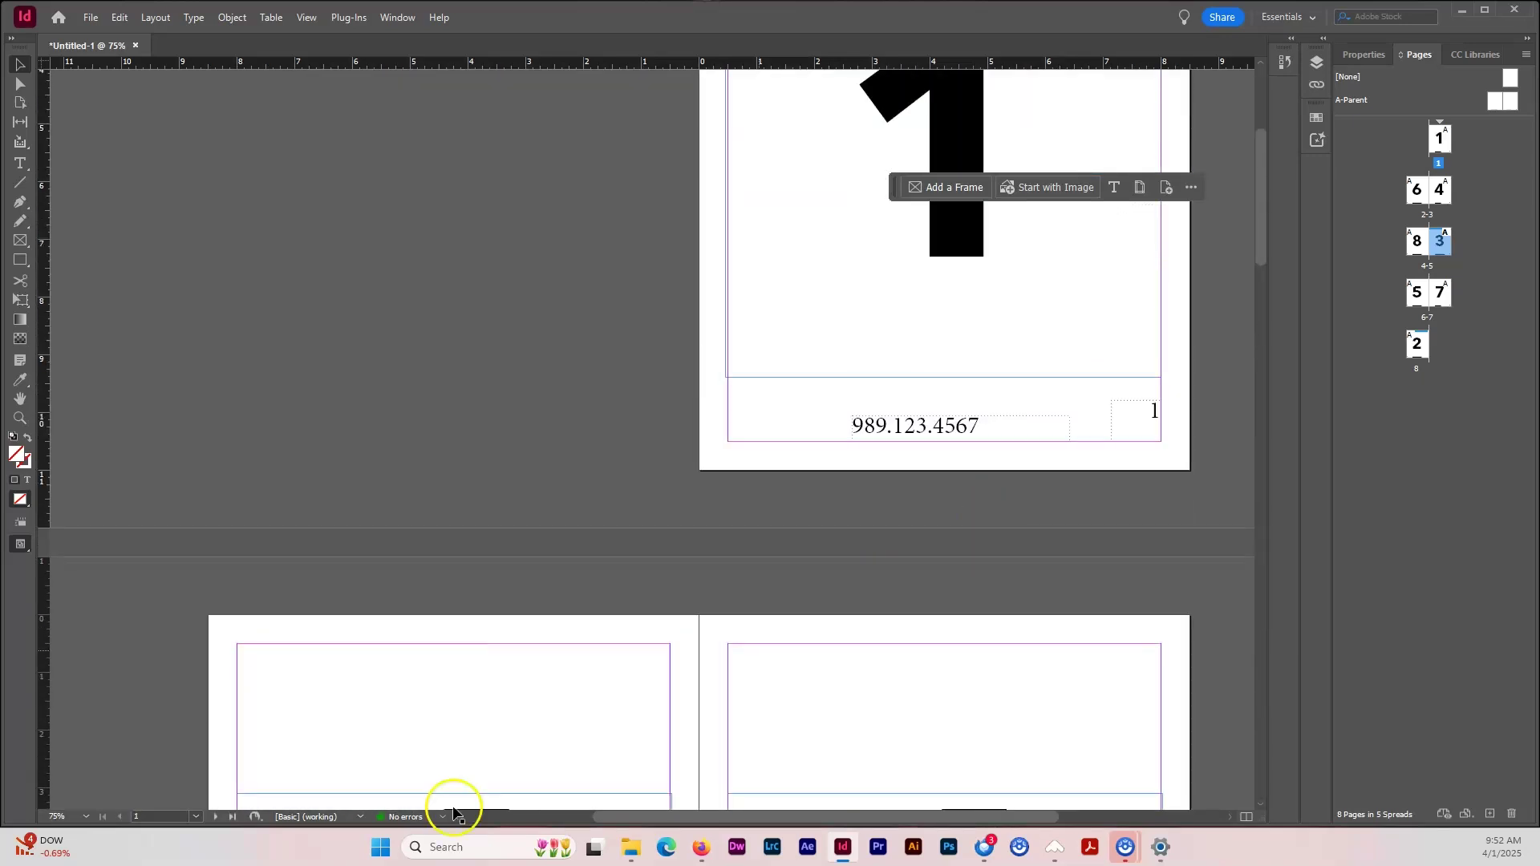